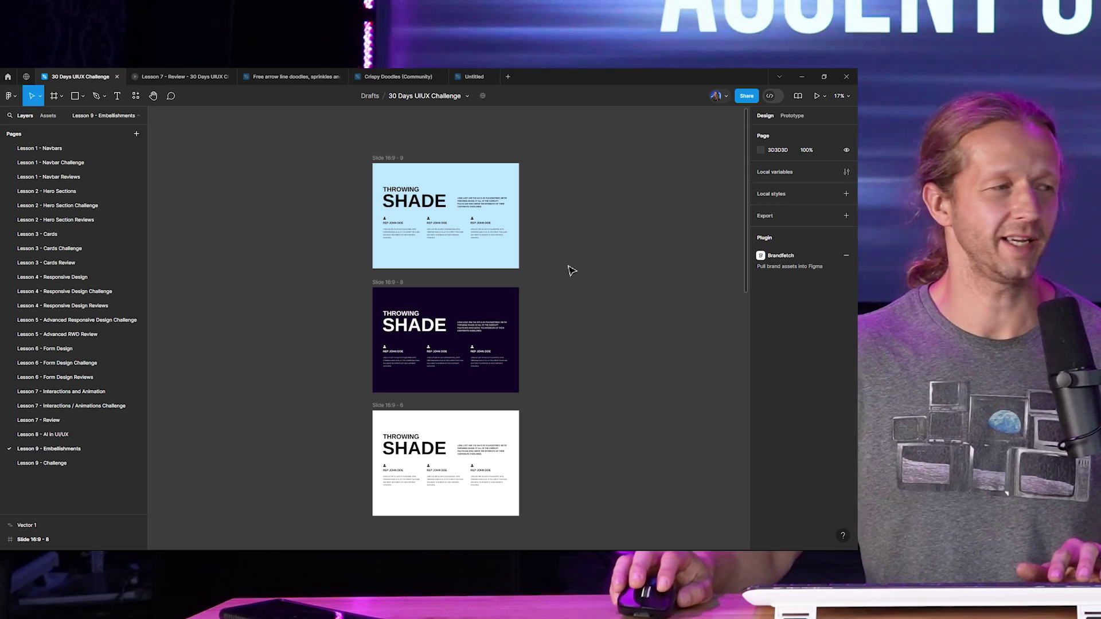
Step: Examine the light blue, dark purple and white versions of the THROWING SHADE slide
{"action": "scroll", "coordinate": [444, 261], "scroll_direction": "up", "scroll_amount": 5}
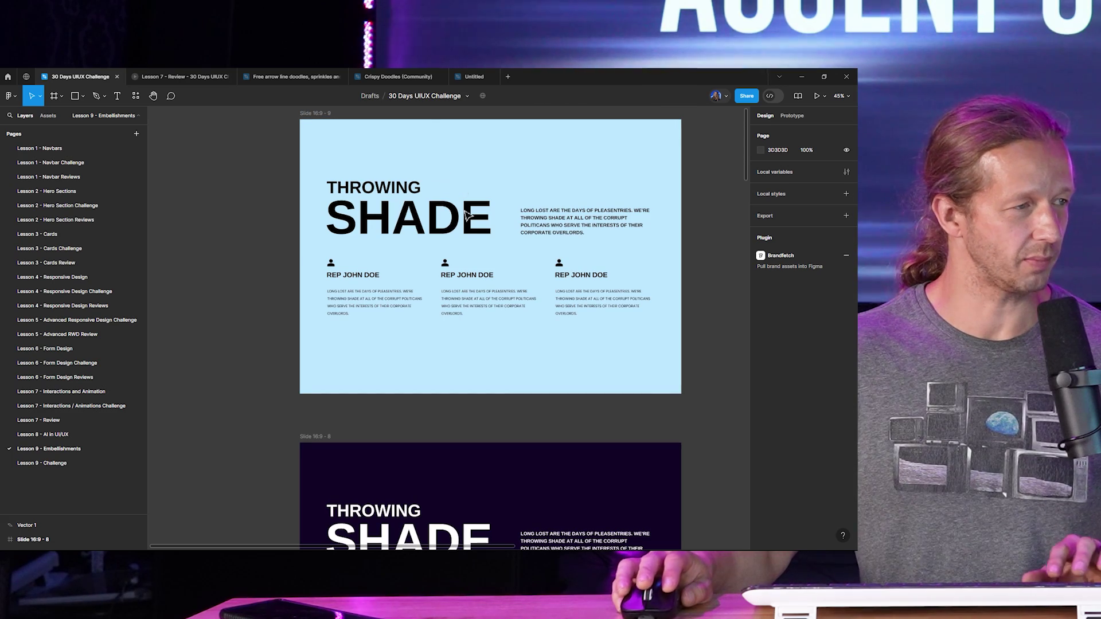
{"action": "scroll", "coordinate": [466, 214], "scroll_direction": "down", "scroll_amount": 10}
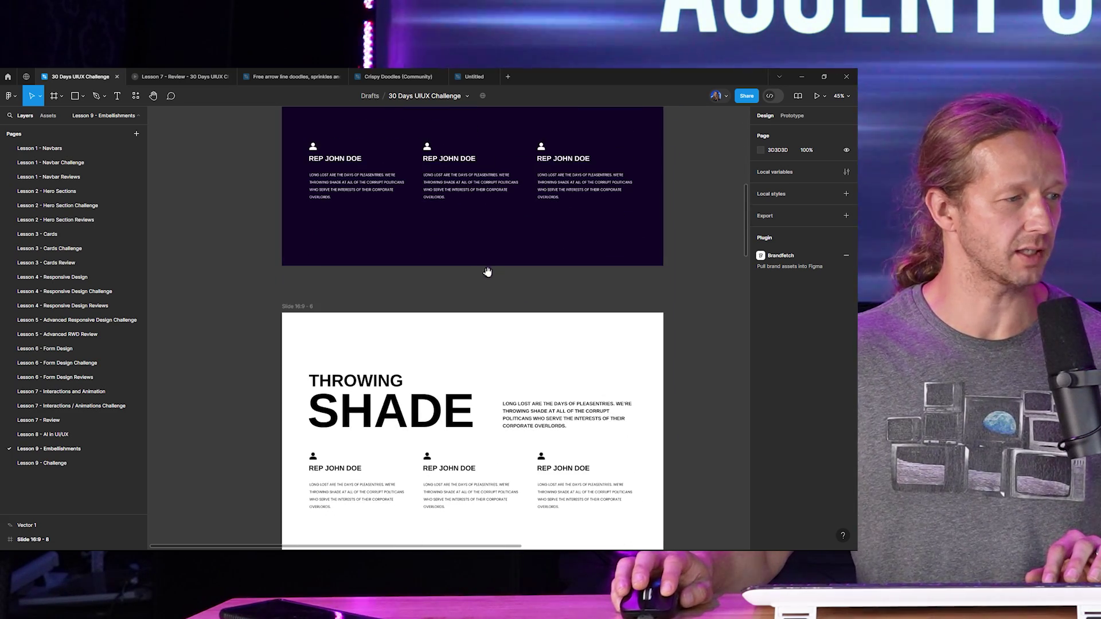
{"action": "scroll", "coordinate": [487, 271], "scroll_direction": "down", "scroll_amount": 10}
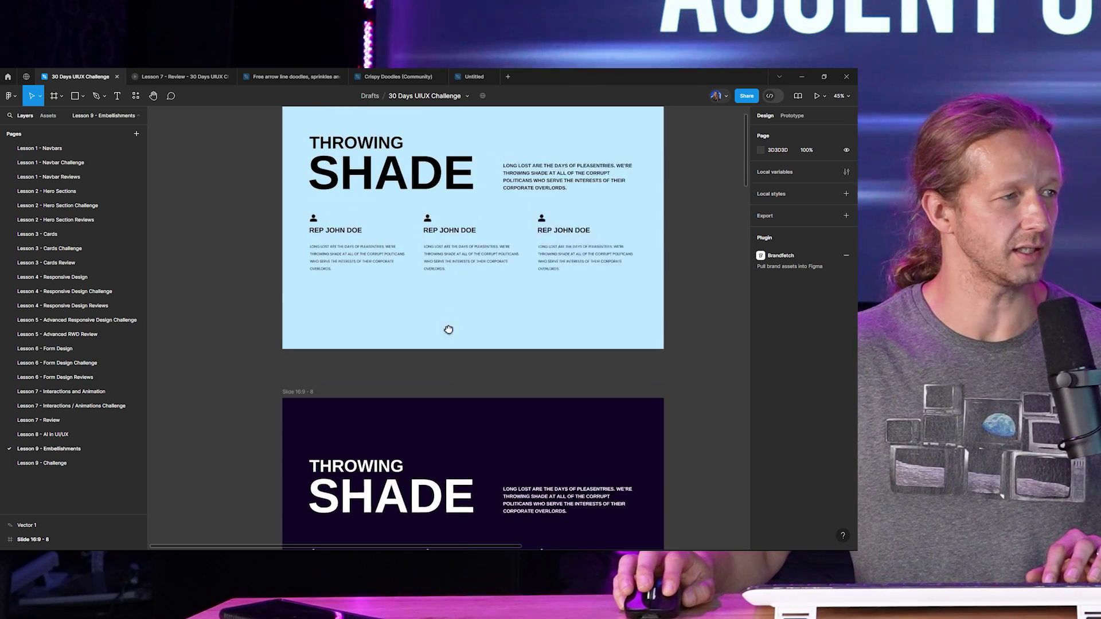
{"action": "scroll", "coordinate": [449, 330], "scroll_direction": "up", "scroll_amount": 3}
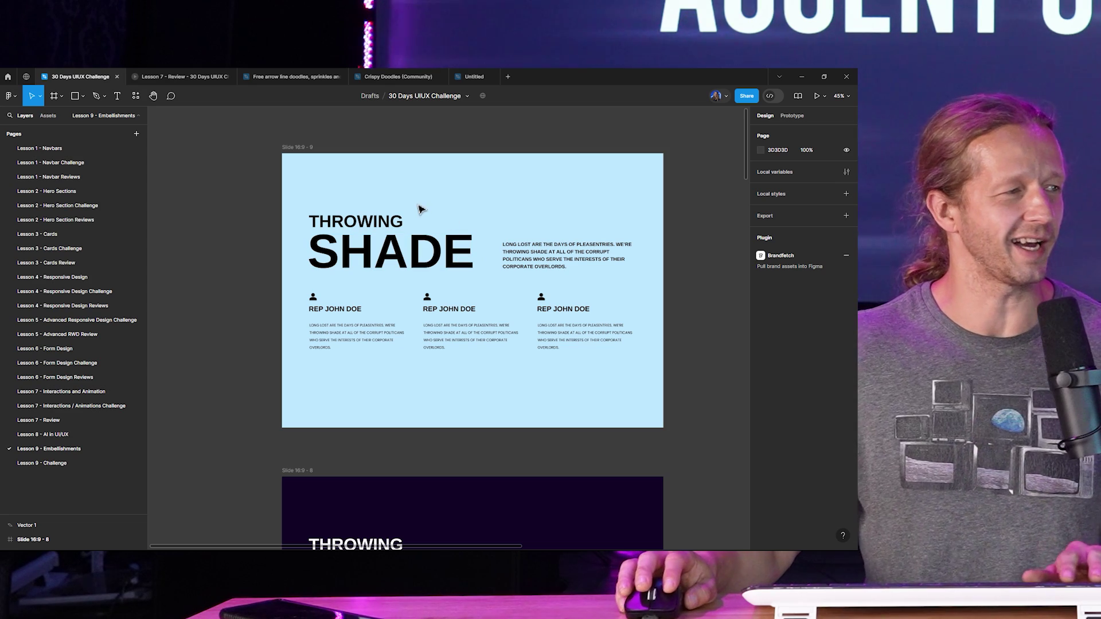
{"action": "scroll", "coordinate": [480, 290], "scroll_direction": "up", "scroll_amount": 5}
{"action": "scroll", "coordinate": [446, 283], "scroll_direction": "down", "scroll_amount": 5}
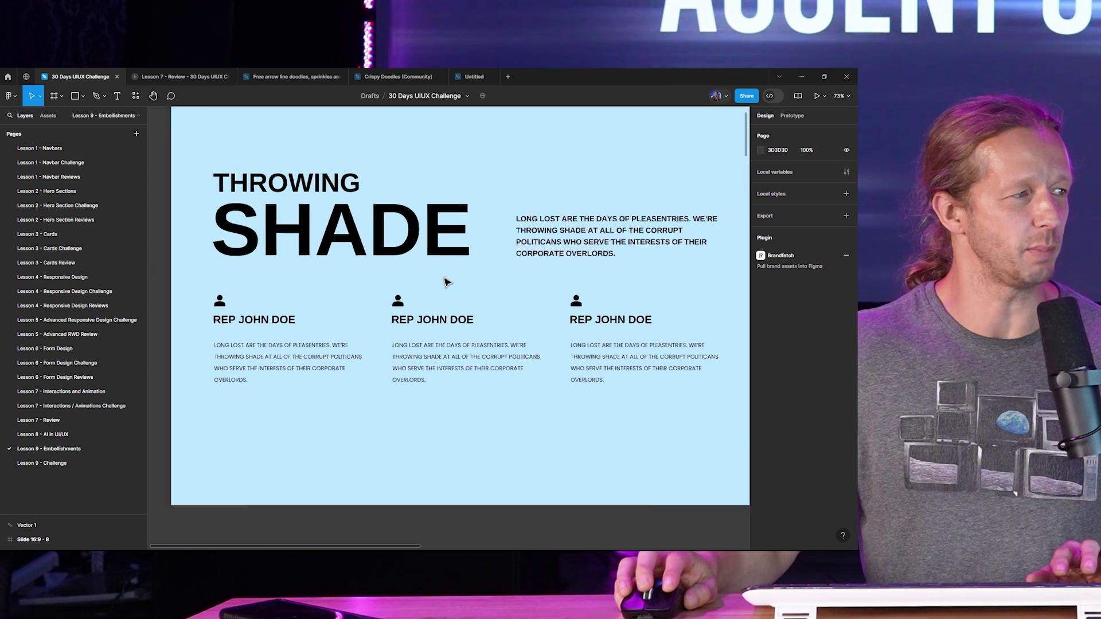
{"action": "left_click_drag", "start_coordinate": [502, 204], "coordinate": [459, 208]}
{"action": "scroll", "coordinate": [410, 194], "scroll_direction": "down", "scroll_amount": 1}
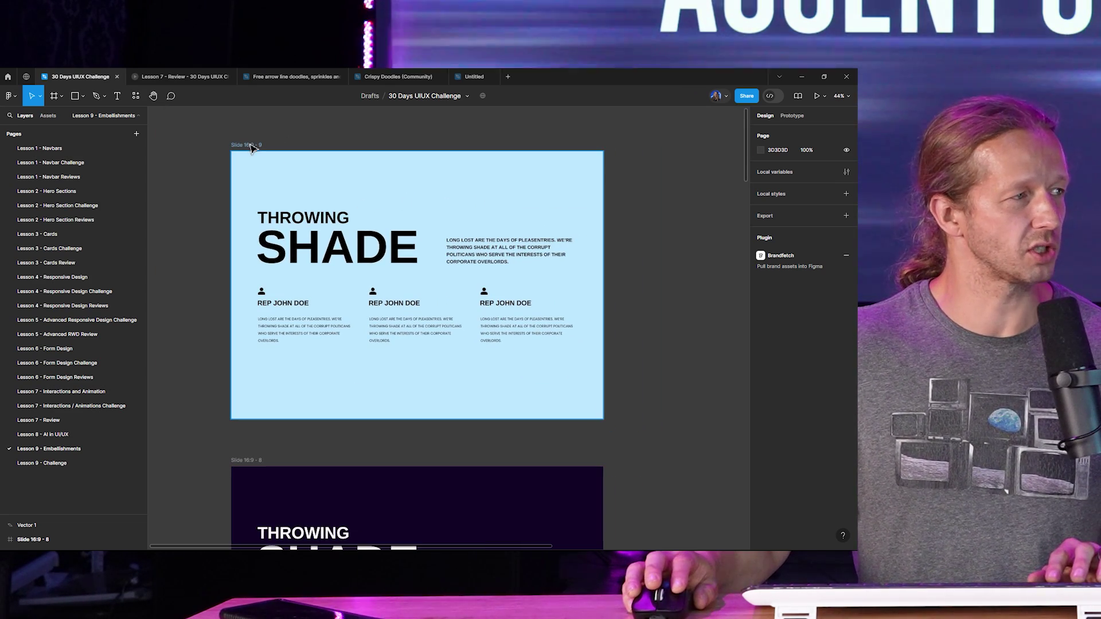
Step: Duplicate the light blue THROWING SHADE slide to the right of the original
{"action": "left_click_drag", "start_coordinate": [250, 145], "coordinate": [372, 154]}
{"action": "left_click", "coordinate": [686, 132]}
{"action": "scroll", "coordinate": [502, 231], "scroll_direction": "up", "scroll_amount": 3}
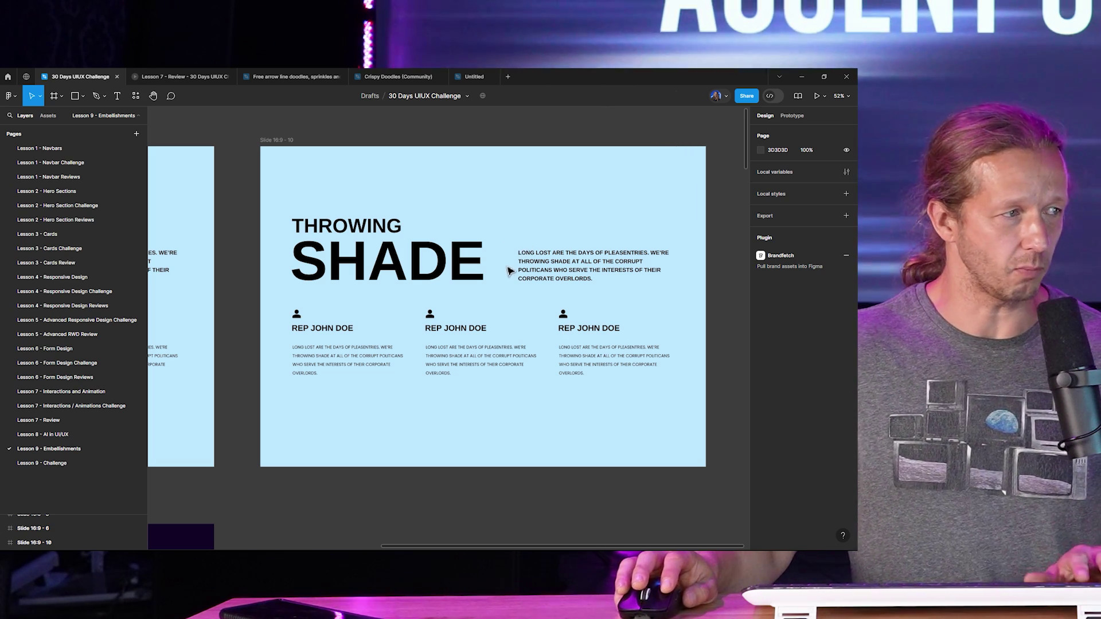
{"action": "left_click_drag", "start_coordinate": [502, 277], "coordinate": [509, 275]}
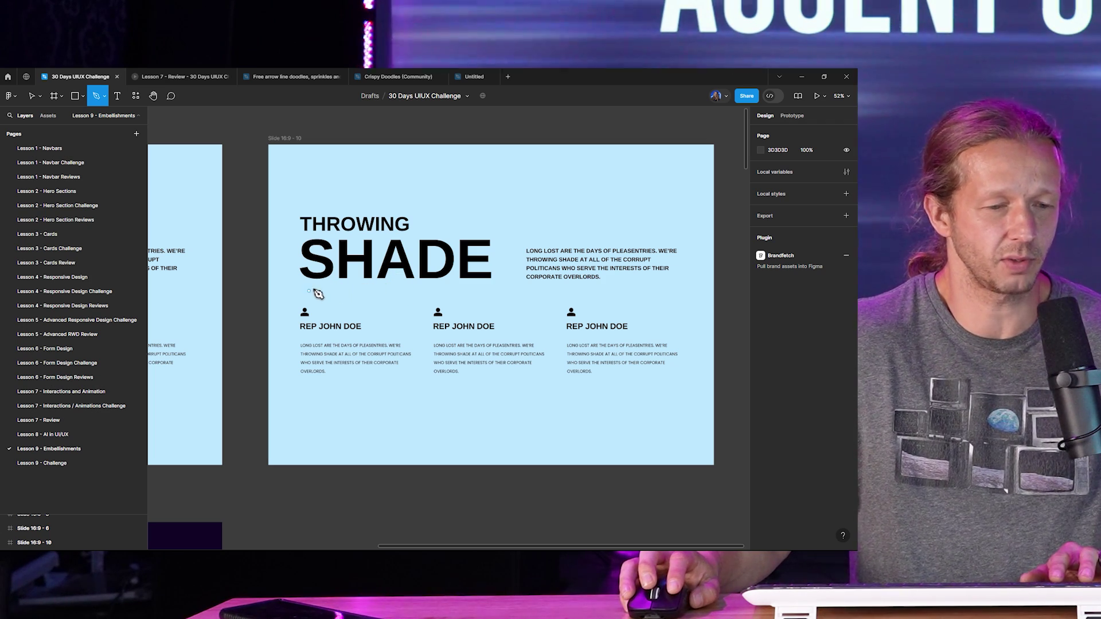
Step: Draw an open diagonal shadow outline with the Pen tool from the S to below the slide and back to the E, and shift its right edge outward
{"action": "scroll", "coordinate": [292, 264], "scroll_direction": "up", "scroll_amount": 3}
{"action": "scroll", "coordinate": [321, 298], "scroll_direction": "down", "scroll_amount": 4}
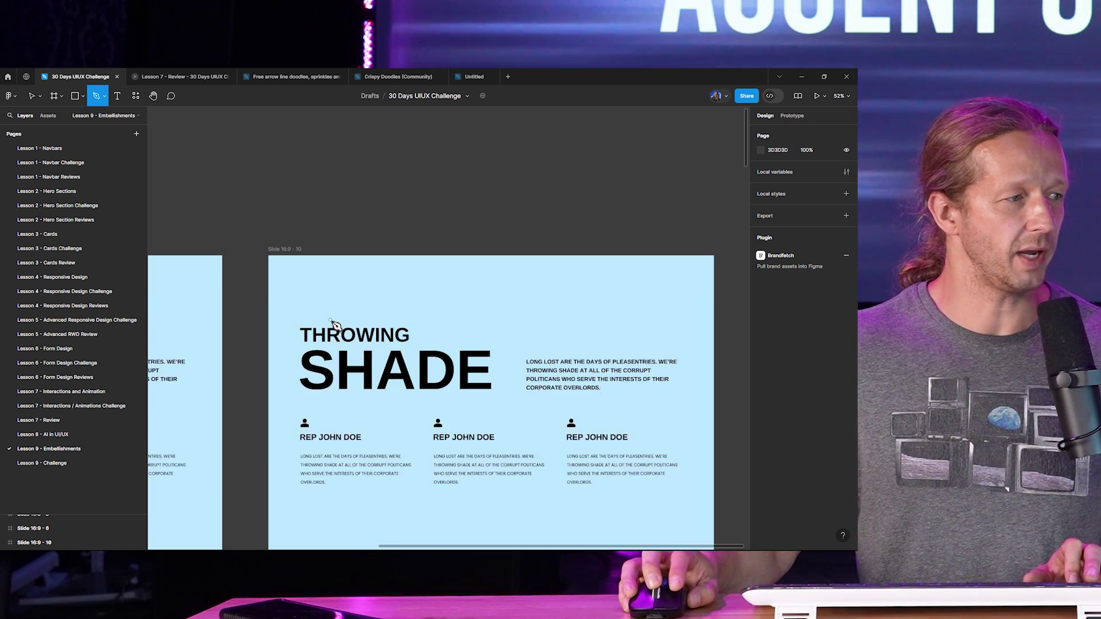
{"action": "scroll", "coordinate": [307, 244], "scroll_direction": "up", "scroll_amount": 6}
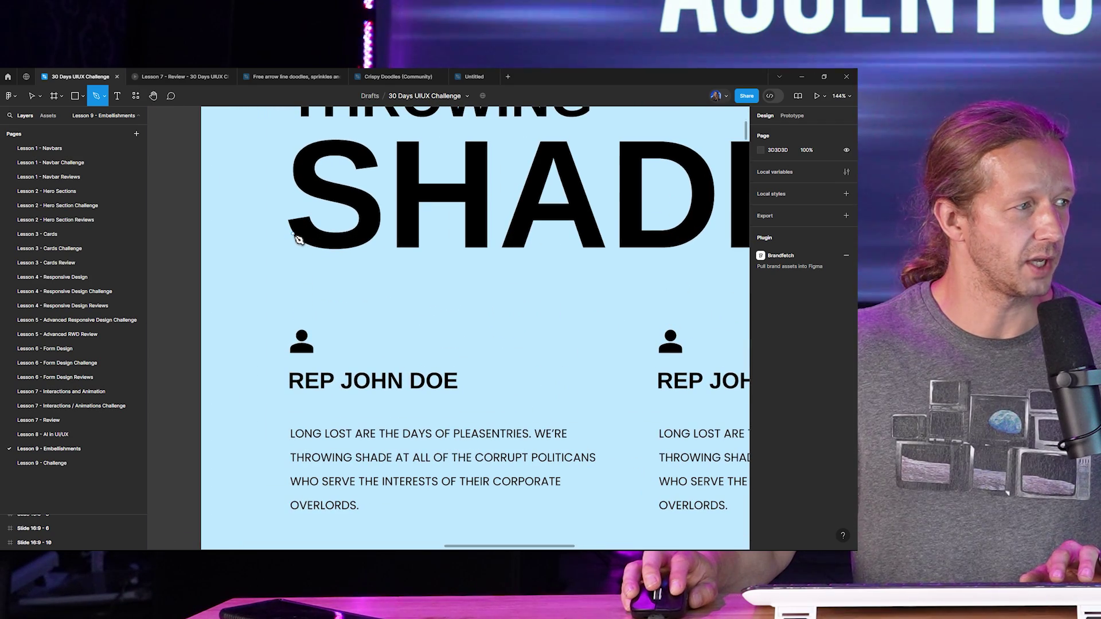
{"action": "left_click", "coordinate": [293, 233]}
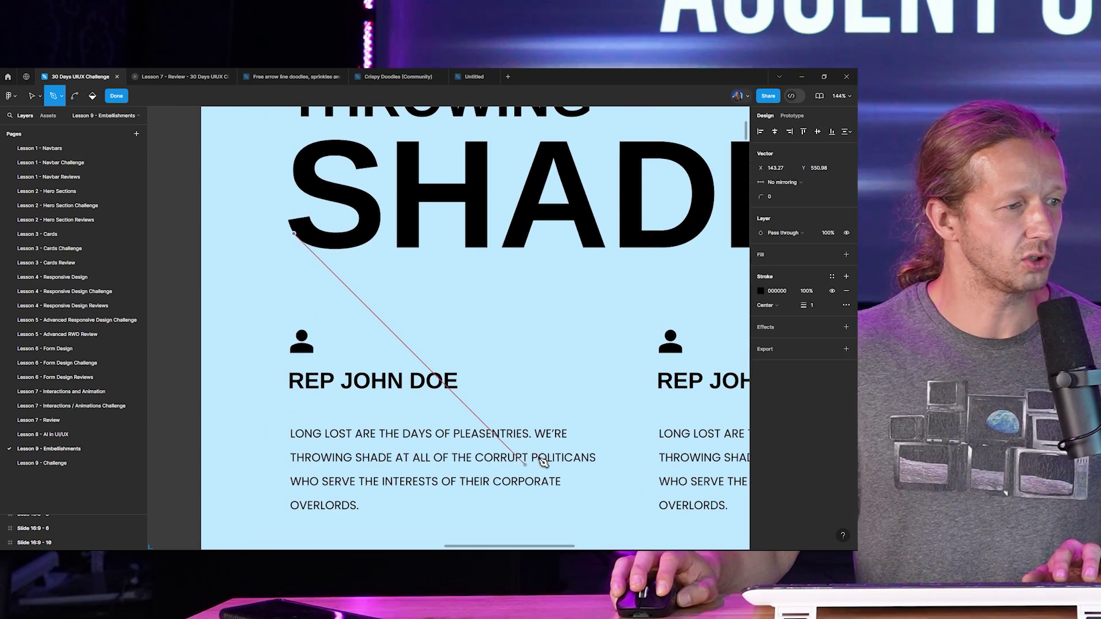
{"action": "scroll", "coordinate": [538, 457], "scroll_direction": "down", "scroll_amount": 8}
{"action": "left_click_drag", "start_coordinate": [495, 394], "coordinate": [402, 258]}
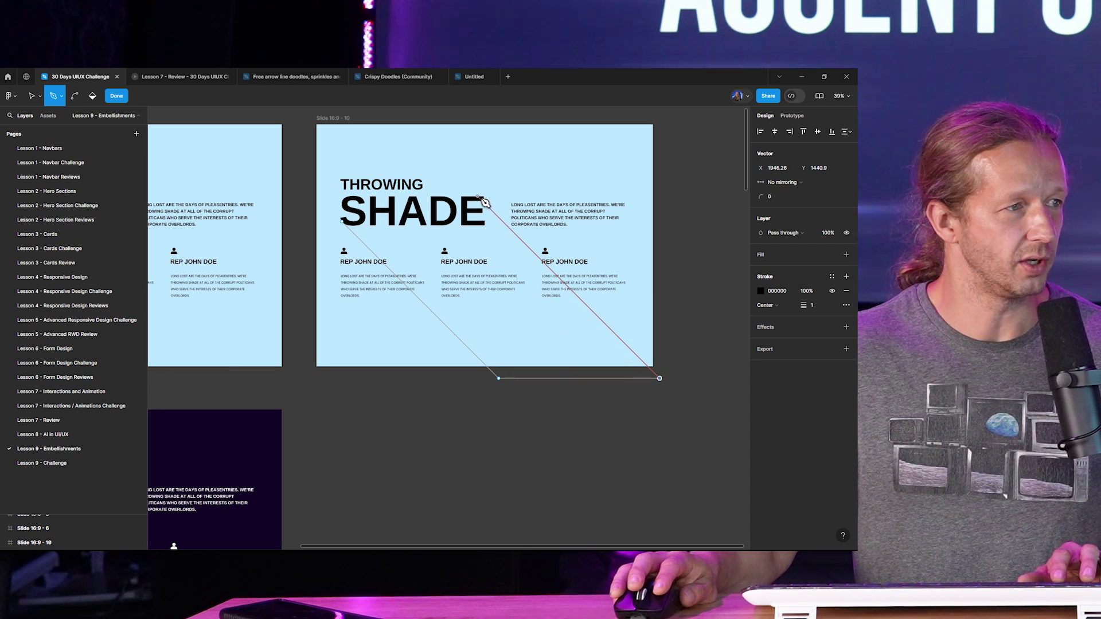
{"action": "scroll", "coordinate": [485, 212], "scroll_direction": "up", "scroll_amount": 4}
{"action": "scroll", "coordinate": [484, 212], "scroll_direction": "down", "scroll_amount": 2}
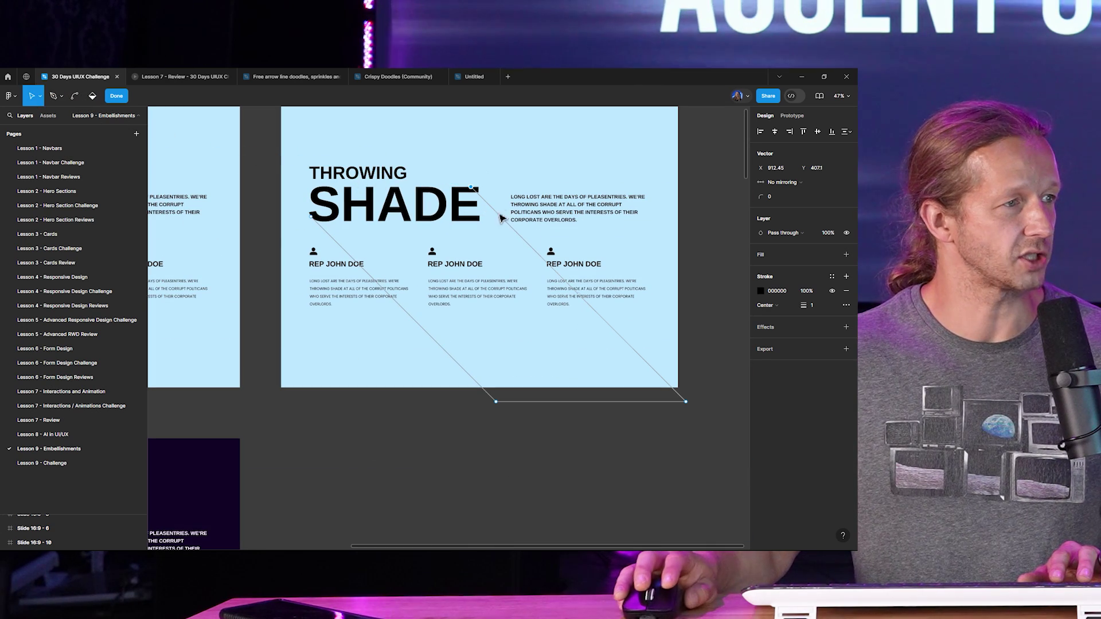
{"action": "left_click", "coordinate": [686, 401], "text": "shift"}
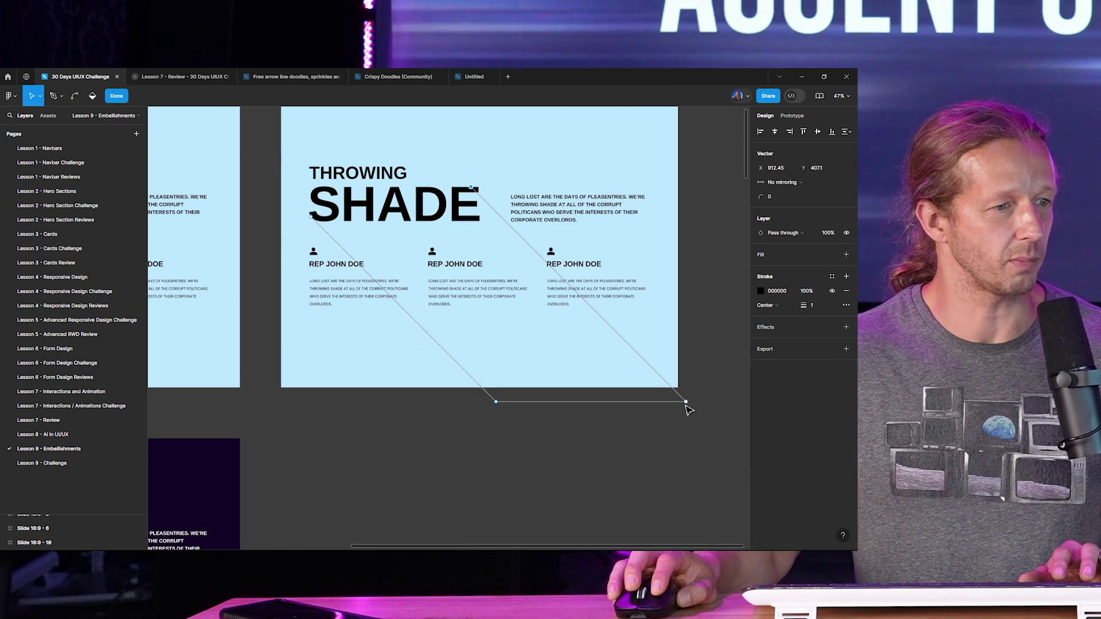
{"action": "left_click_drag", "start_coordinate": [690, 408], "coordinate": [697, 409]}
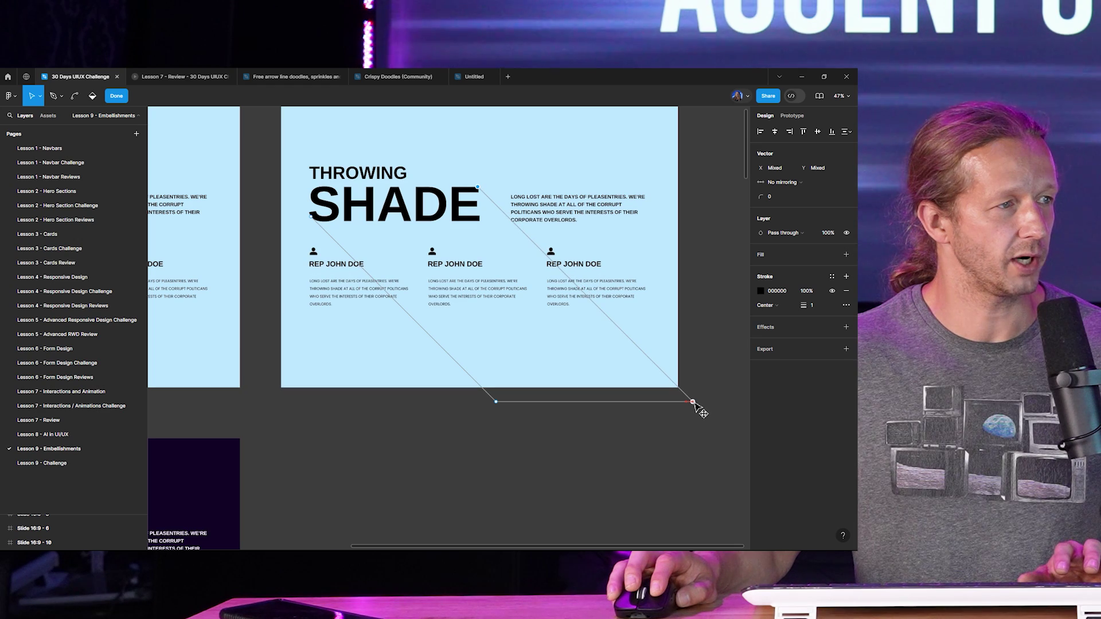
Step: Trace the outline's upper edge over the E and D of SHADE with the Pen tool, and delete the unfinished vector
{"action": "left_click", "coordinate": [54, 96]}
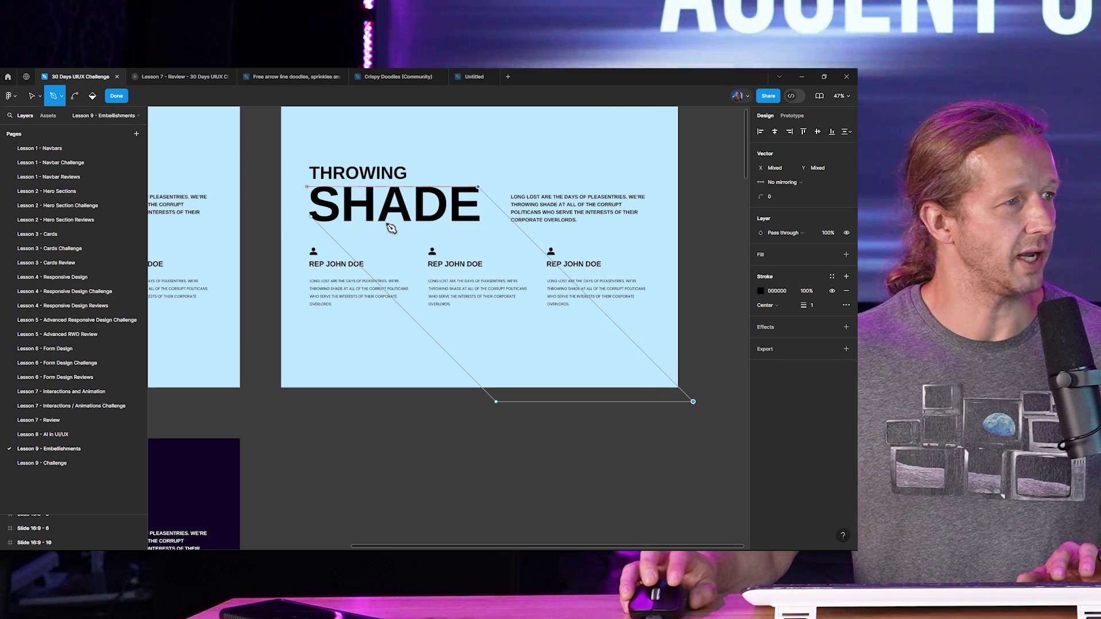
{"action": "scroll", "coordinate": [442, 213], "scroll_direction": "up", "scroll_amount": 5}
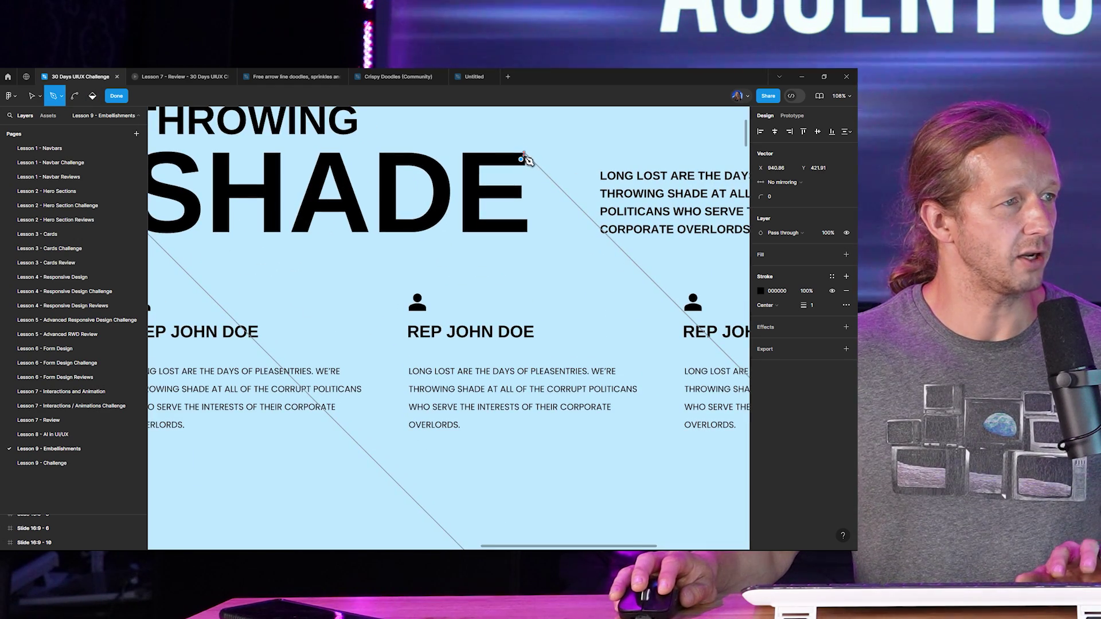
{"action": "left_click", "coordinate": [525, 153]}
{"action": "left_click", "coordinate": [517, 160]}
{"action": "left_click", "coordinate": [476, 162]}
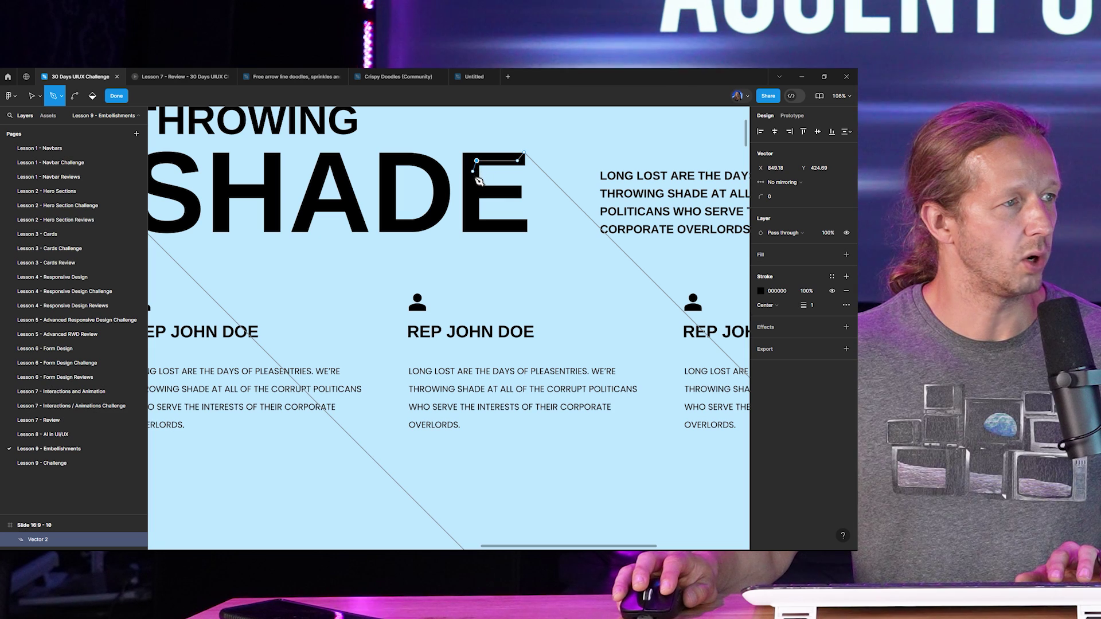
{"action": "left_click", "coordinate": [470, 182]}
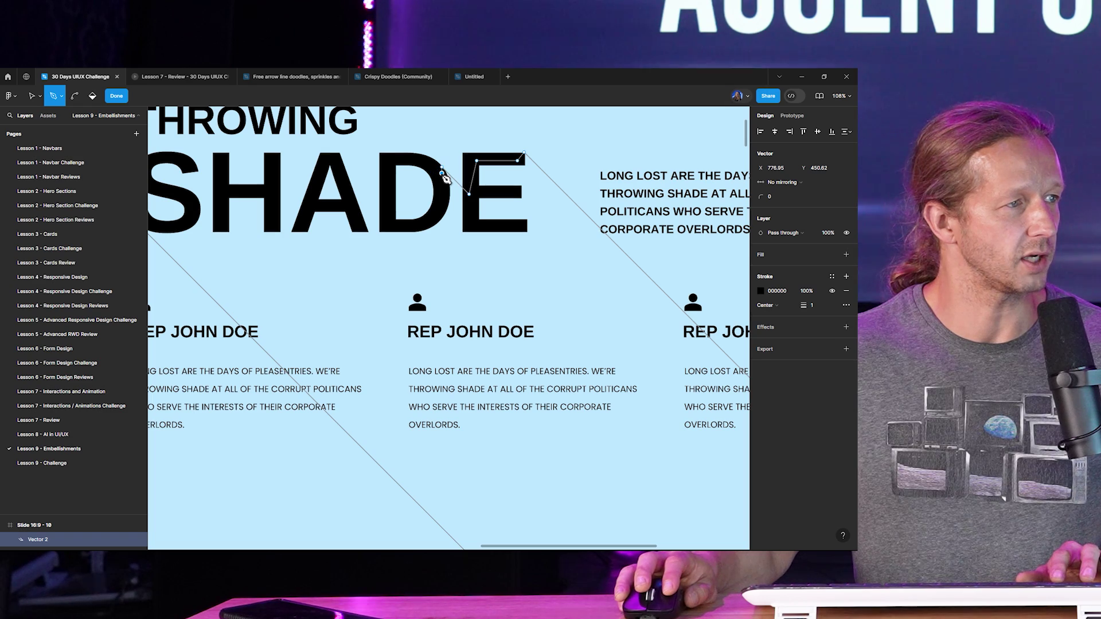
{"action": "key", "text": "Escape"}
{"action": "key", "text": "Escape"}
{"action": "scroll", "coordinate": [453, 233], "scroll_direction": "down", "scroll_amount": 8}
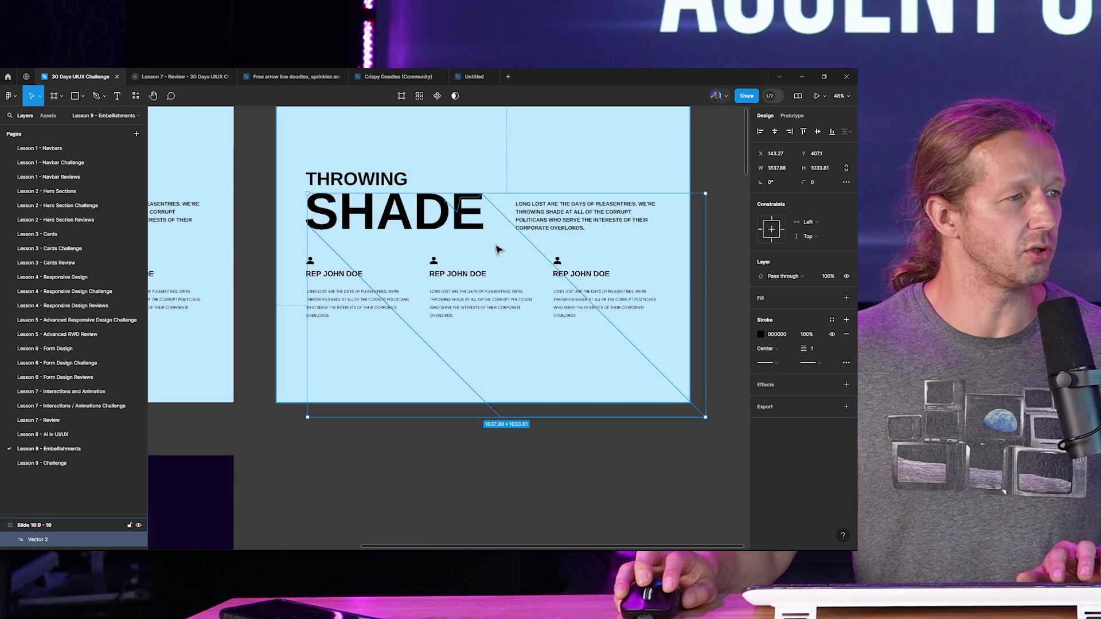
{"action": "scroll", "coordinate": [528, 327], "scroll_direction": "down", "scroll_amount": 5}
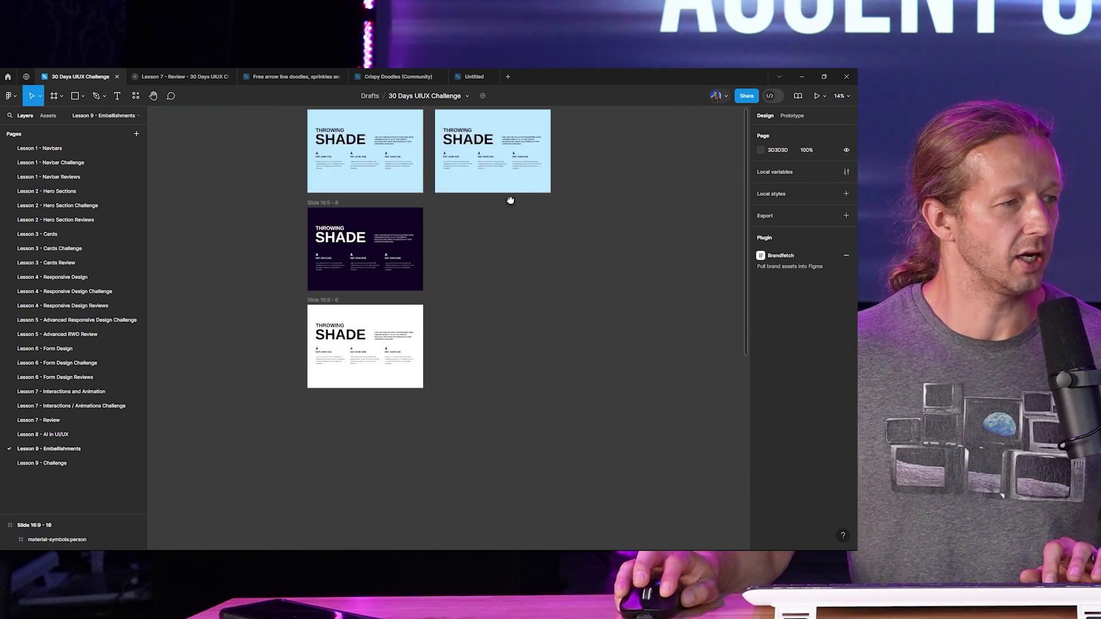
Step: Move the prepared long-shadow vector from below the slides onto the duplicated slide, lined up with the word SHADE
{"action": "scroll", "coordinate": [528, 241], "scroll_direction": "down", "scroll_amount": 4}
{"action": "left_click", "coordinate": [529, 418]}
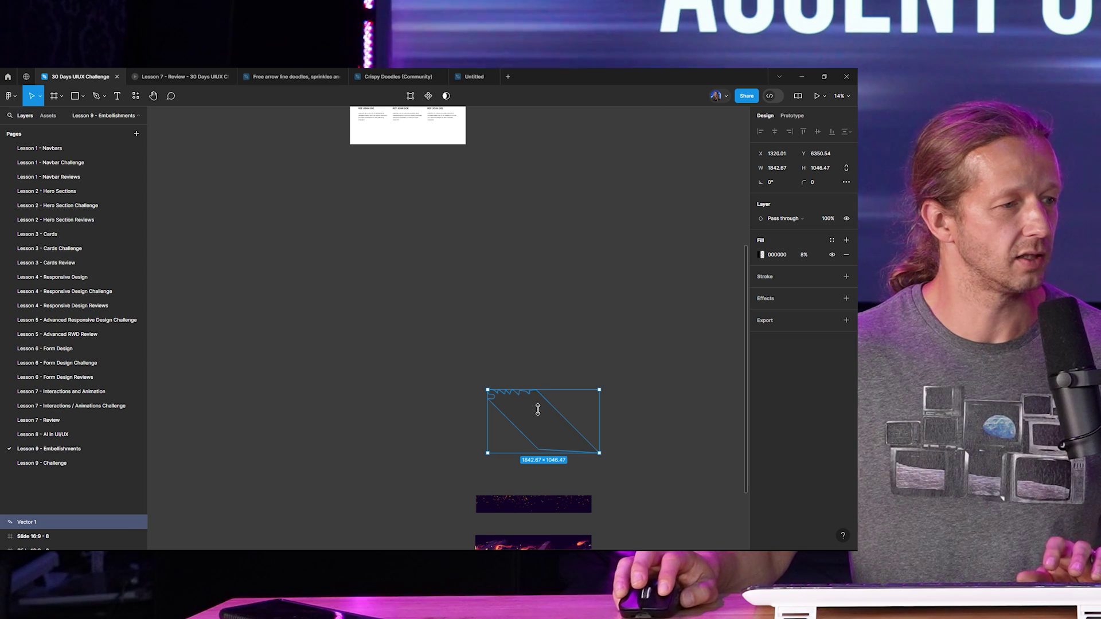
{"action": "left_click_drag", "start_coordinate": [537, 418], "coordinate": [516, 130]}
{"action": "mouse_move", "coordinate": [516, 200]}
{"action": "left_mouse_down"}
{"action": "mouse_move", "coordinate": [535, 364]}
{"action": "mouse_move", "coordinate": [523, 524]}
{"action": "left_mouse_up"}
{"action": "mouse_move", "coordinate": [506, 420]}
{"action": "left_mouse_down"}
{"action": "mouse_move", "coordinate": [548, 277]}
{"action": "mouse_move", "coordinate": [526, 219]}
{"action": "mouse_move", "coordinate": [545, 239]}
{"action": "mouse_move", "coordinate": [507, 249]}
{"action": "left_mouse_up"}
{"action": "scroll", "coordinate": [527, 218], "scroll_direction": "up", "scroll_amount": 6}
{"action": "left_click", "coordinate": [447, 469]}
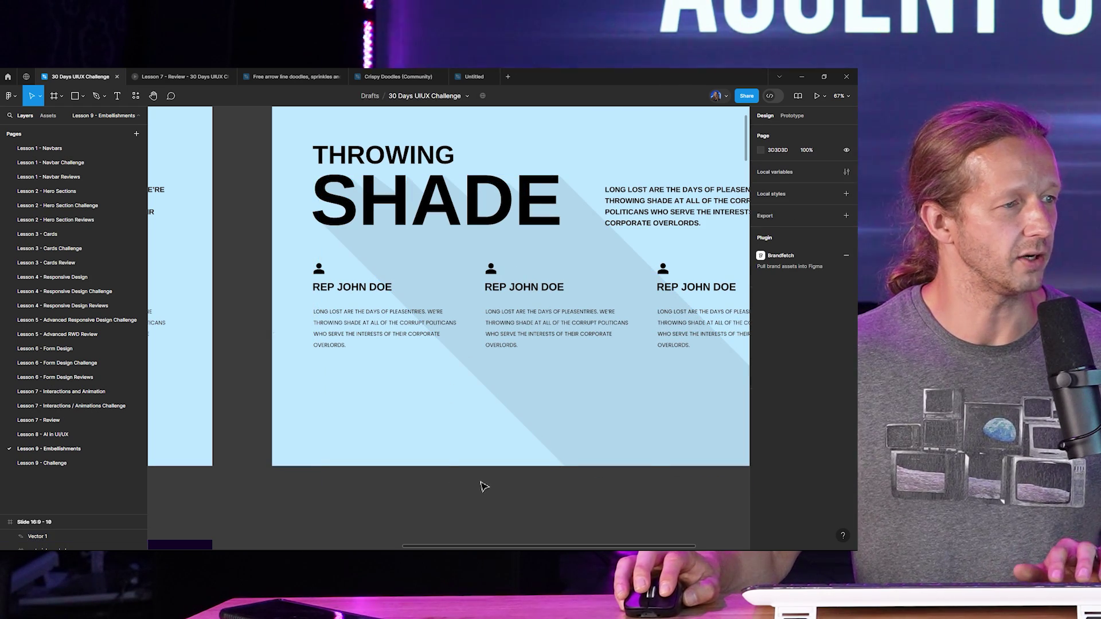
Step: Sample the slide's light blue background as the shadow vector's fill and darken it to A2D2ED at 100% opacity
{"action": "scroll", "coordinate": [484, 486], "scroll_direction": "down", "scroll_amount": 3}
{"action": "left_click", "coordinate": [560, 344]}
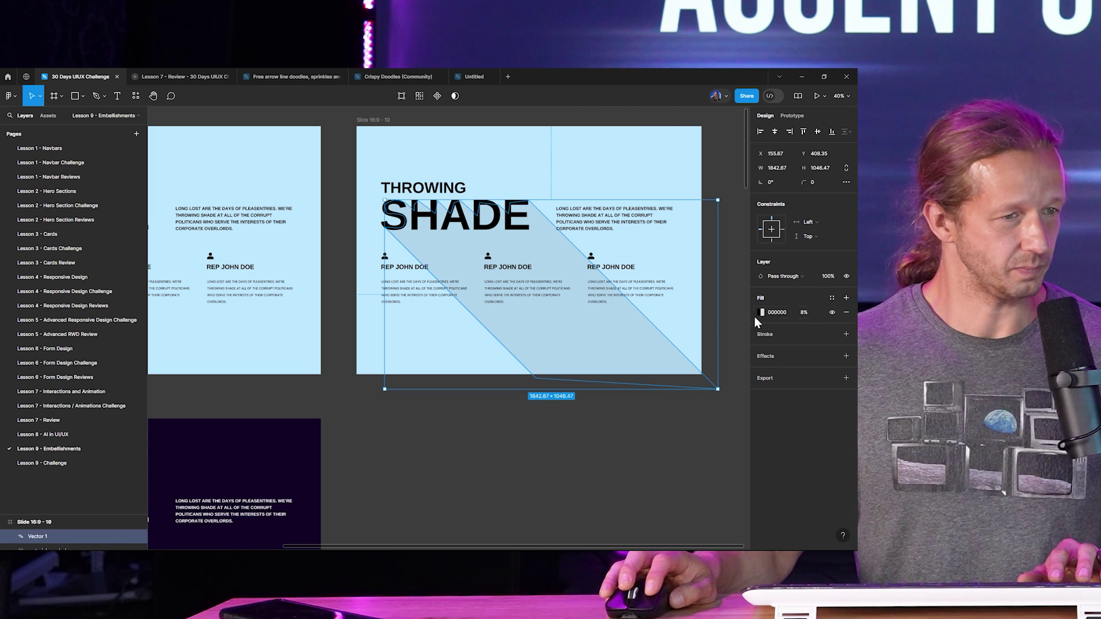
{"action": "left_click", "coordinate": [761, 313]}
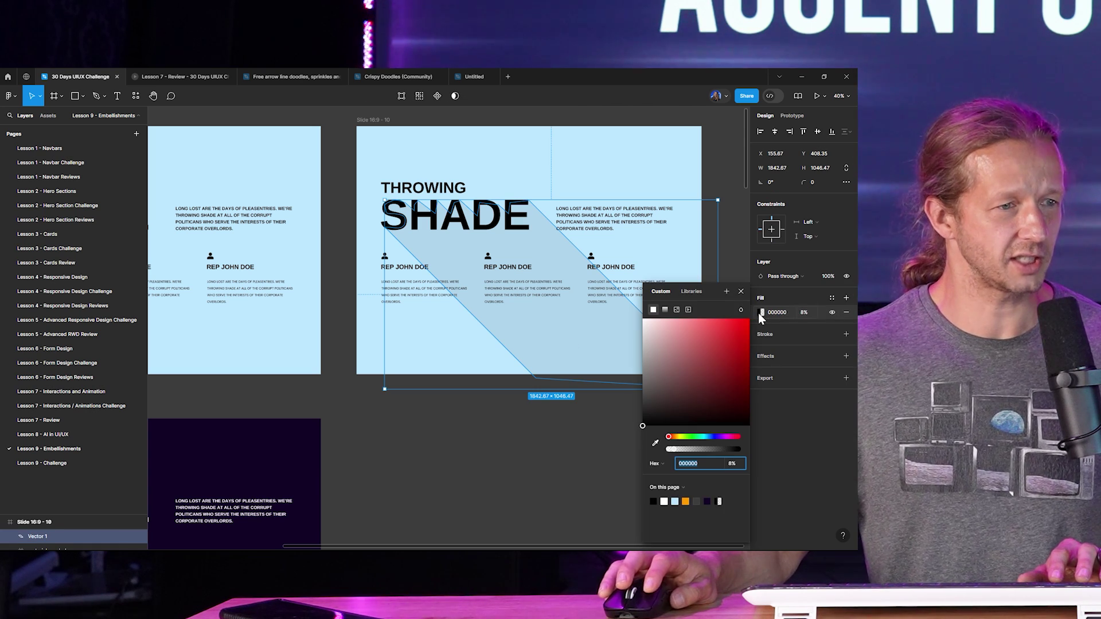
{"action": "left_click", "coordinate": [656, 446]}
{"action": "left_click", "coordinate": [637, 248]}
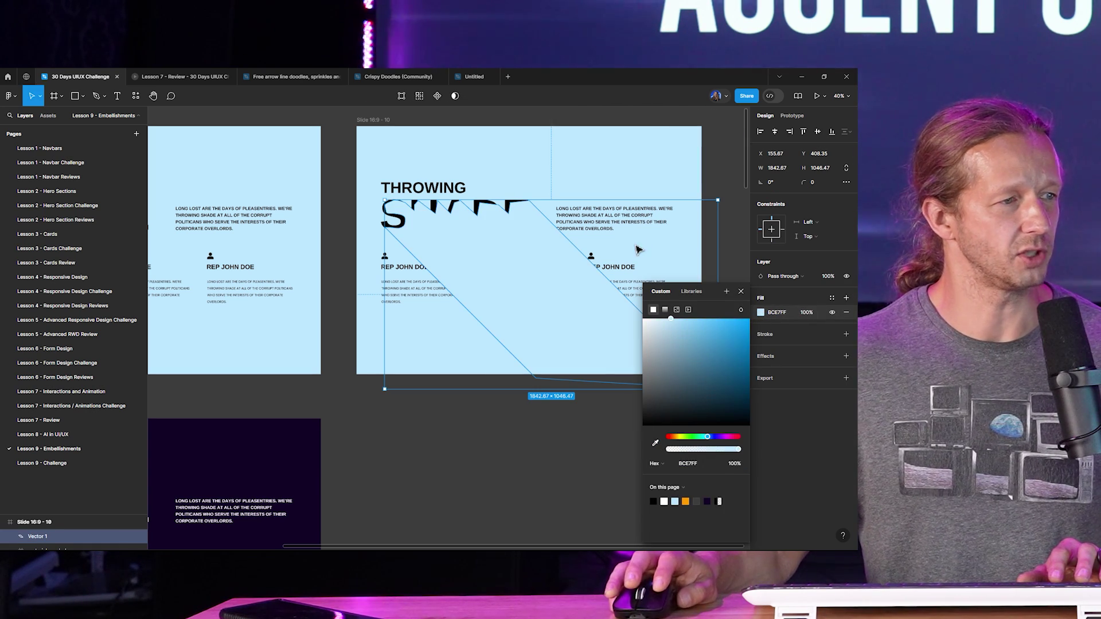
{"action": "left_click", "coordinate": [676, 326]}
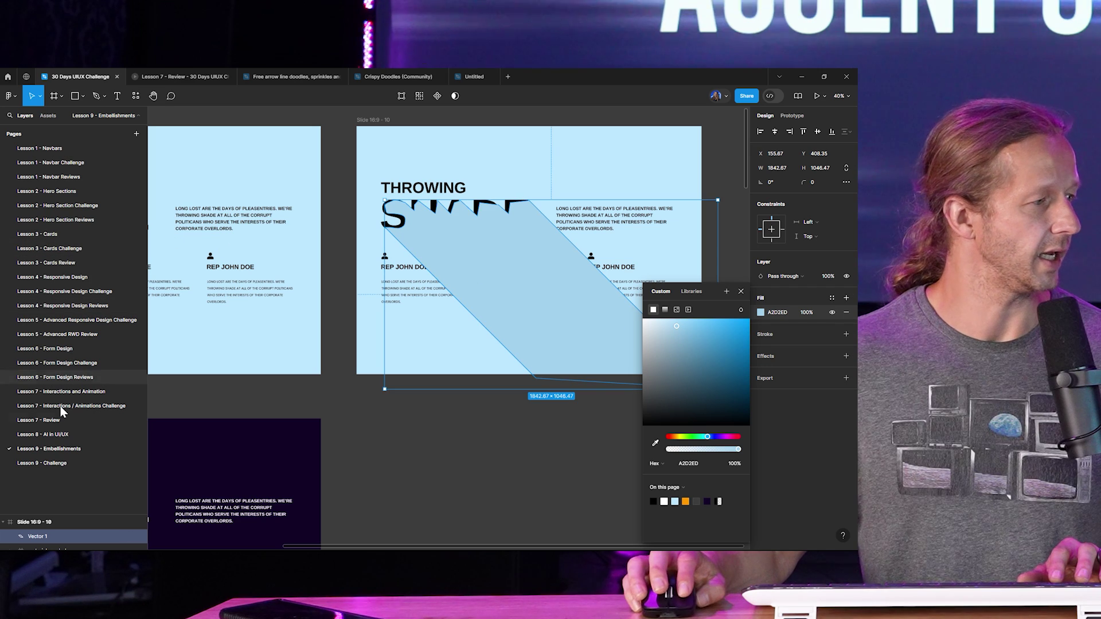
Step: Send the shadow vector to the back of the duplicated slide, behind the SHADE title and all other text
{"action": "left_click_drag", "start_coordinate": [49, 515], "coordinate": [52, 292]}
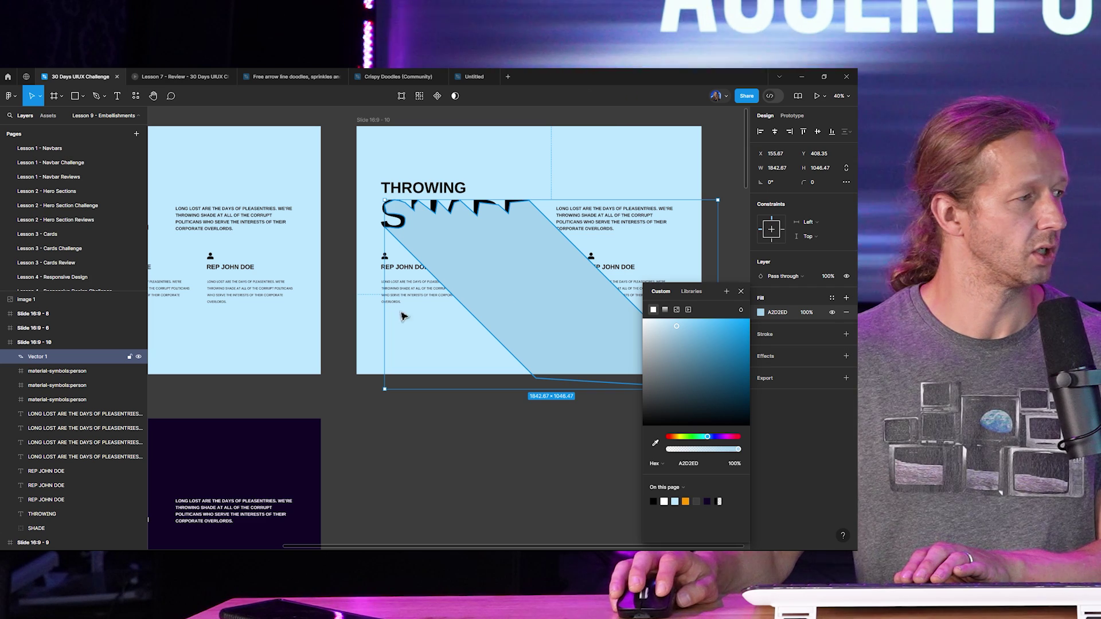
{"action": "left_click", "coordinate": [373, 120]}
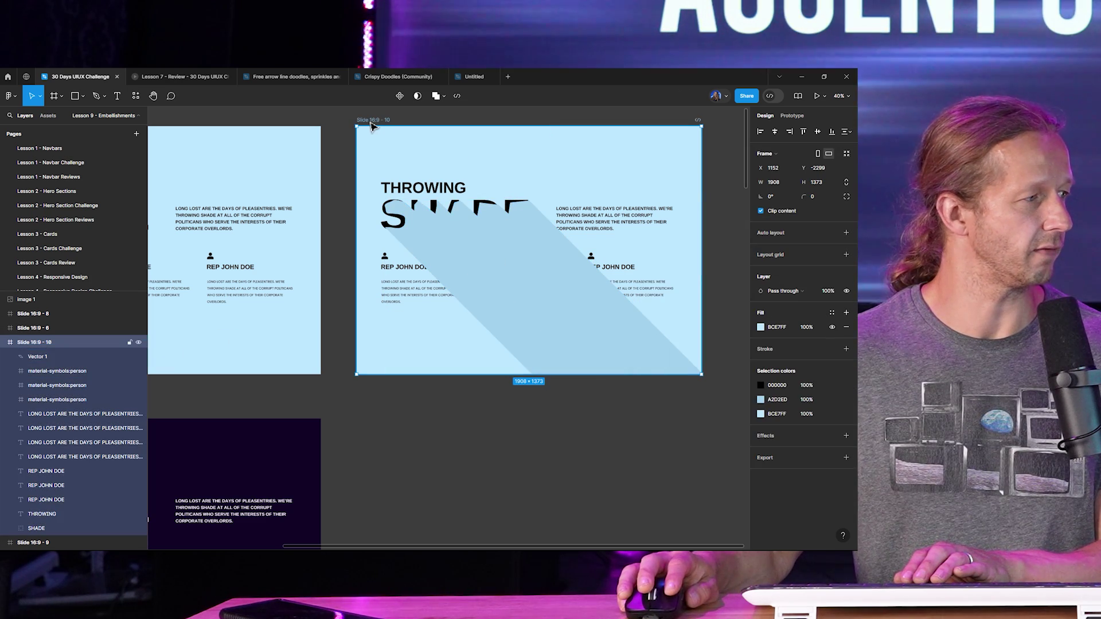
{"action": "left_click", "coordinate": [514, 276]}
{"action": "key", "text": "ctrl+shift+["}
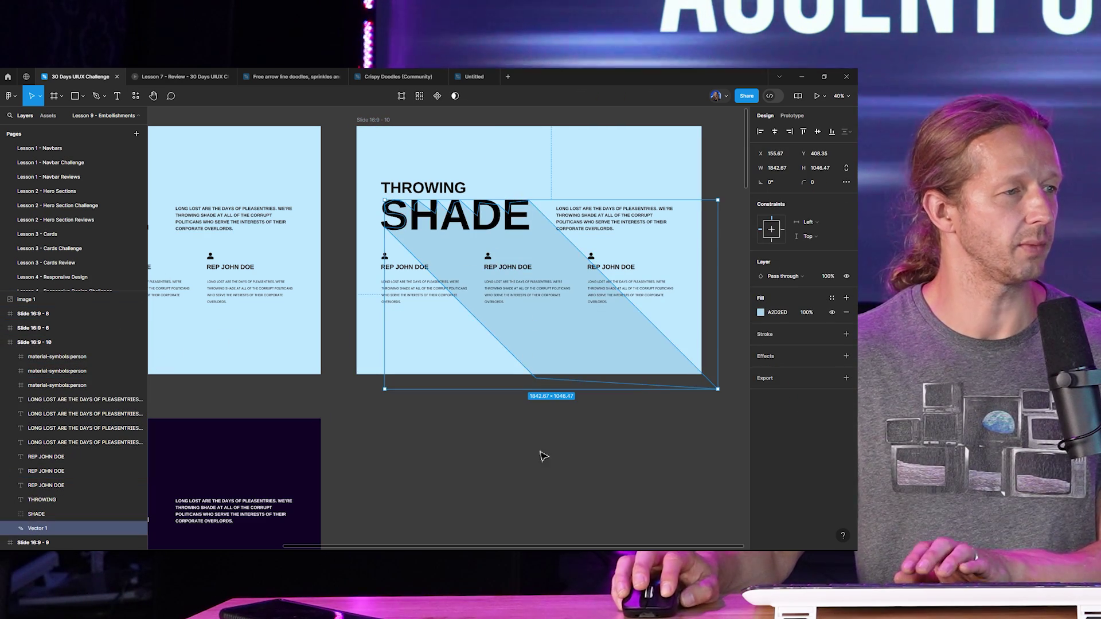
{"action": "left_click", "coordinate": [570, 496]}
{"action": "left_click", "coordinate": [590, 348]}
{"action": "left_click", "coordinate": [577, 476]}
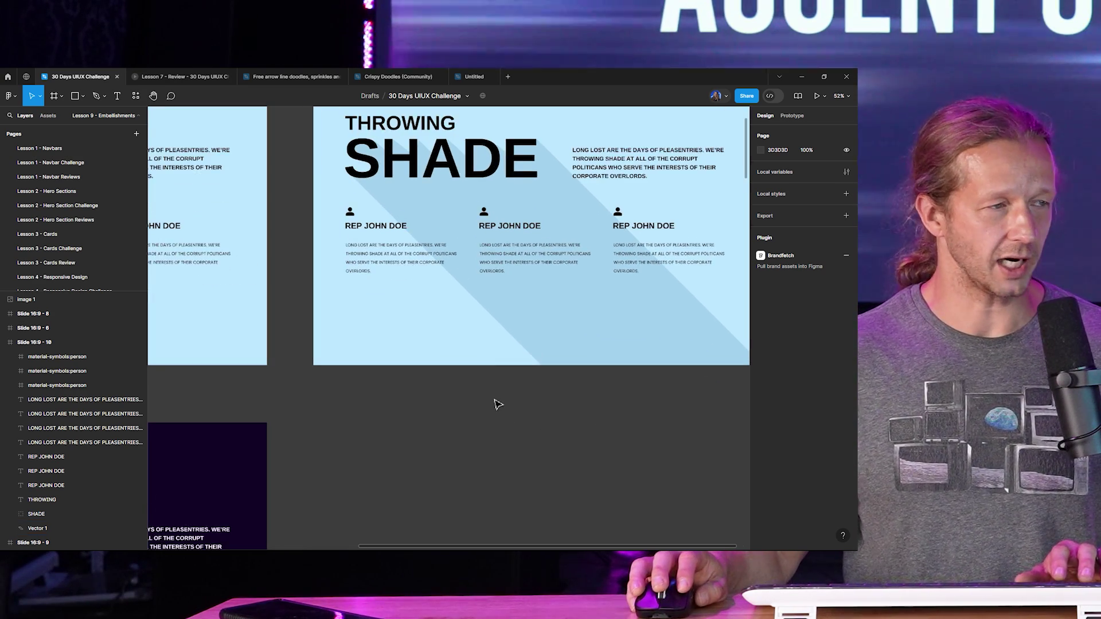
{"action": "scroll", "coordinate": [497, 405], "scroll_direction": "up", "scroll_amount": 1}
{"action": "left_click_drag", "start_coordinate": [494, 388], "coordinate": [462, 469]}
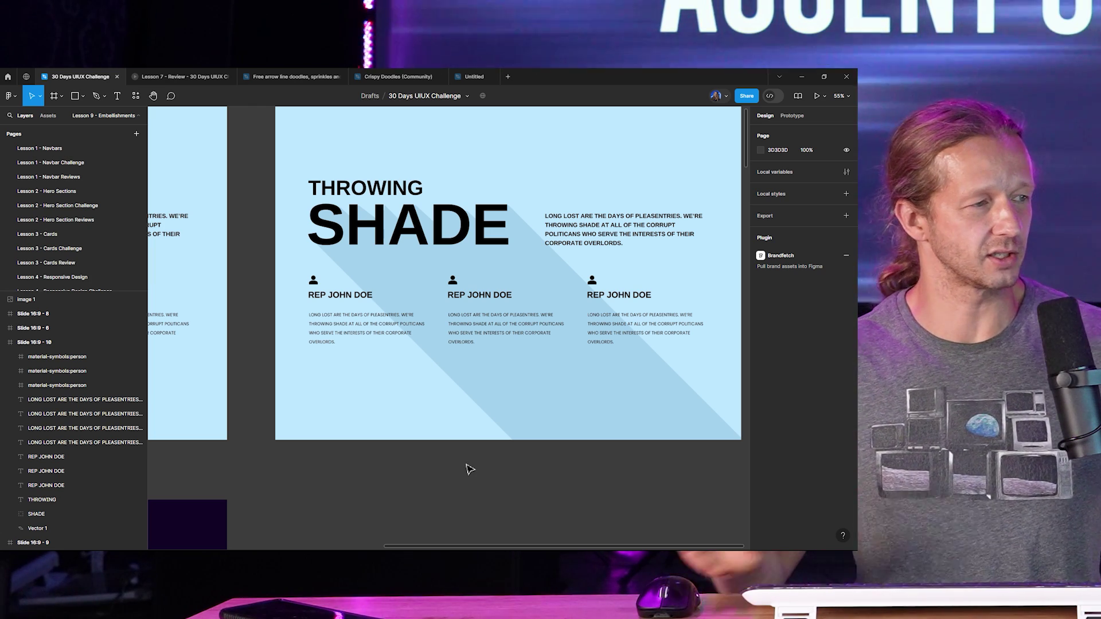
{"action": "left_click", "coordinate": [629, 299]}
{"action": "left_click", "coordinate": [649, 333]}
{"action": "left_click", "coordinate": [635, 467]}
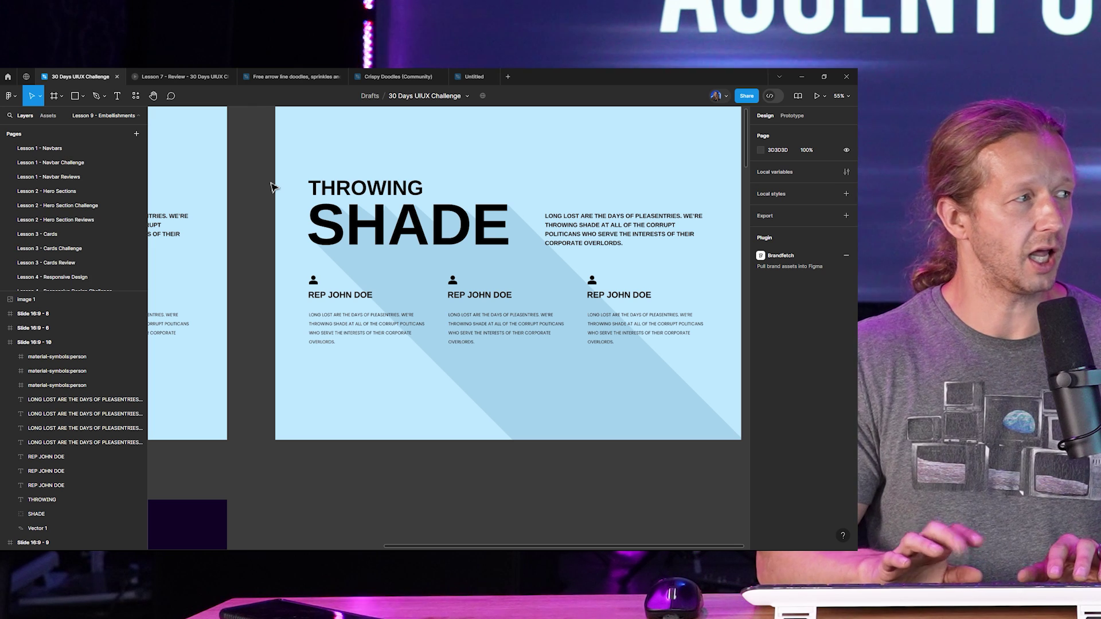
Step: Draw a horizontal arrow about 495 px long above the word THROWING on the duplicated slide
{"action": "left_click", "coordinate": [84, 94]}
{"action": "left_click", "coordinate": [84, 93]}
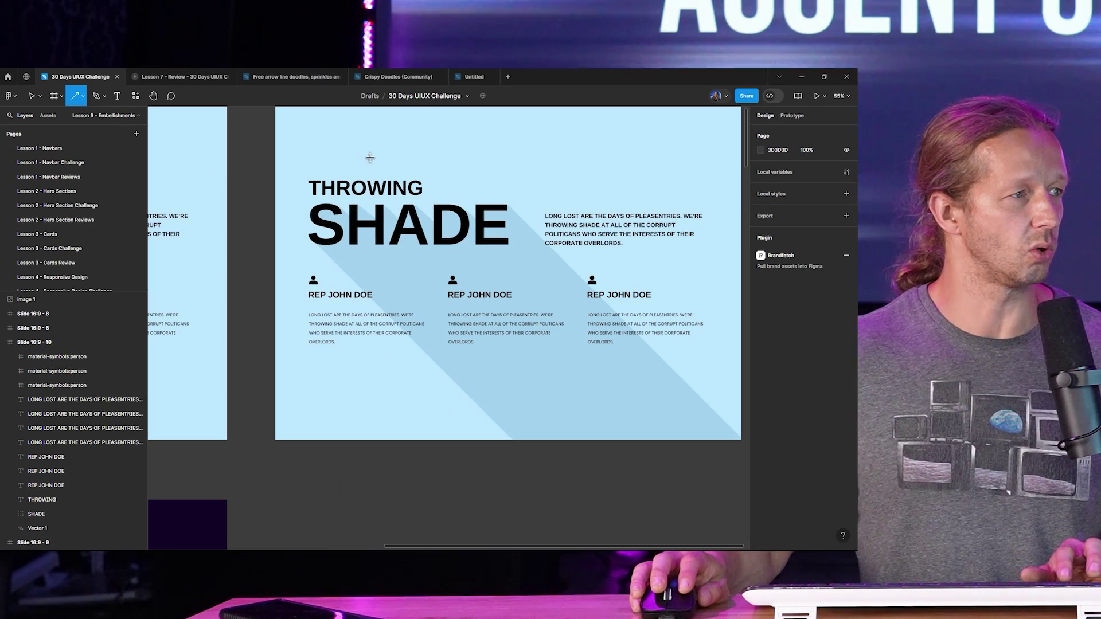
{"action": "left_click_drag", "start_coordinate": [470, 172], "coordinate": [624, 172]}
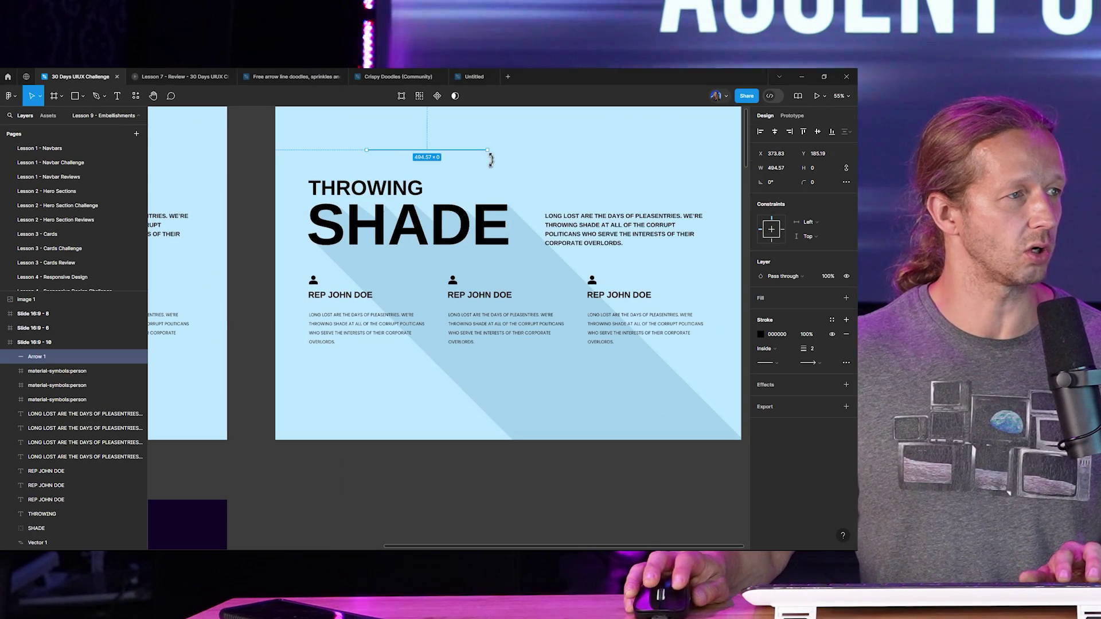
Step: Try a stroke weight of 22 on the horizontal arrow above THROWING and delete the arrow
{"action": "left_click", "coordinate": [821, 349]}
{"action": "type", "text": "22"}
{"action": "key", "text": "Return"}
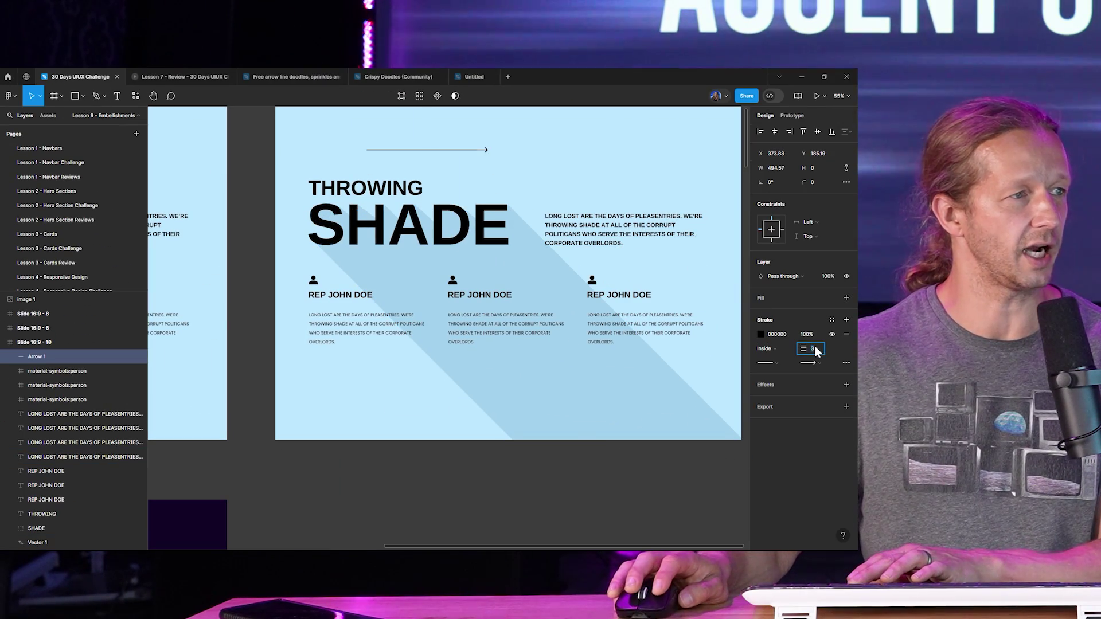
{"action": "left_click", "coordinate": [480, 151]}
{"action": "key", "text": "Delete"}
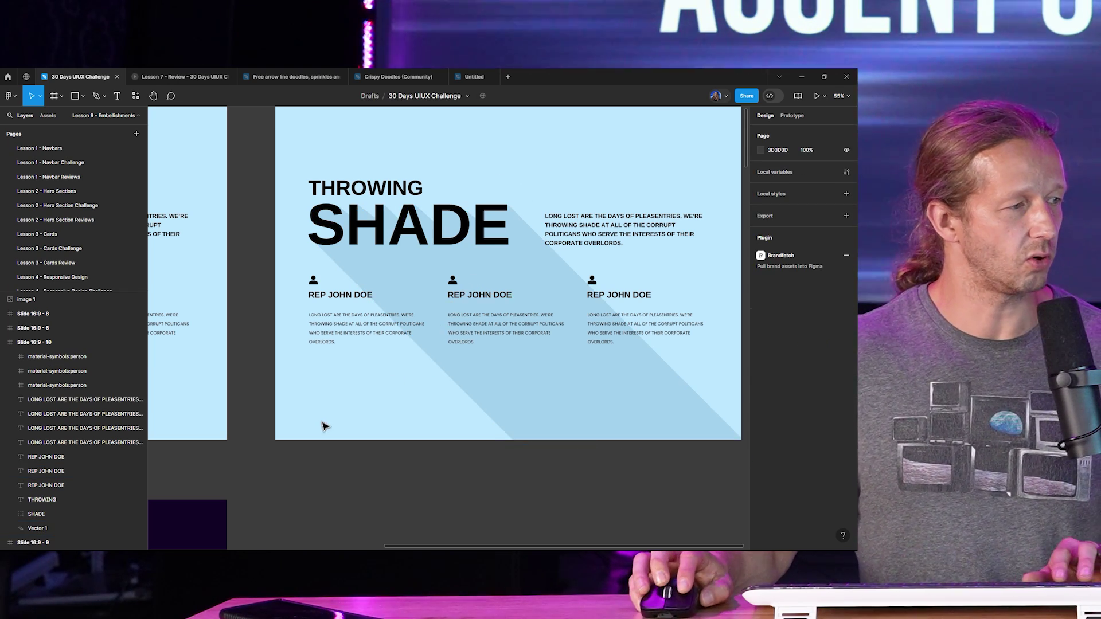
Step: Draw an upward vertical arrow about 374 px long below the first REP JOHN DOE paragraph, extending past the slide's lower edge
{"action": "scroll", "coordinate": [319, 413], "scroll_direction": "up", "scroll_amount": 3, "text": "ctrl"}
{"action": "key", "text": "shift+l"}
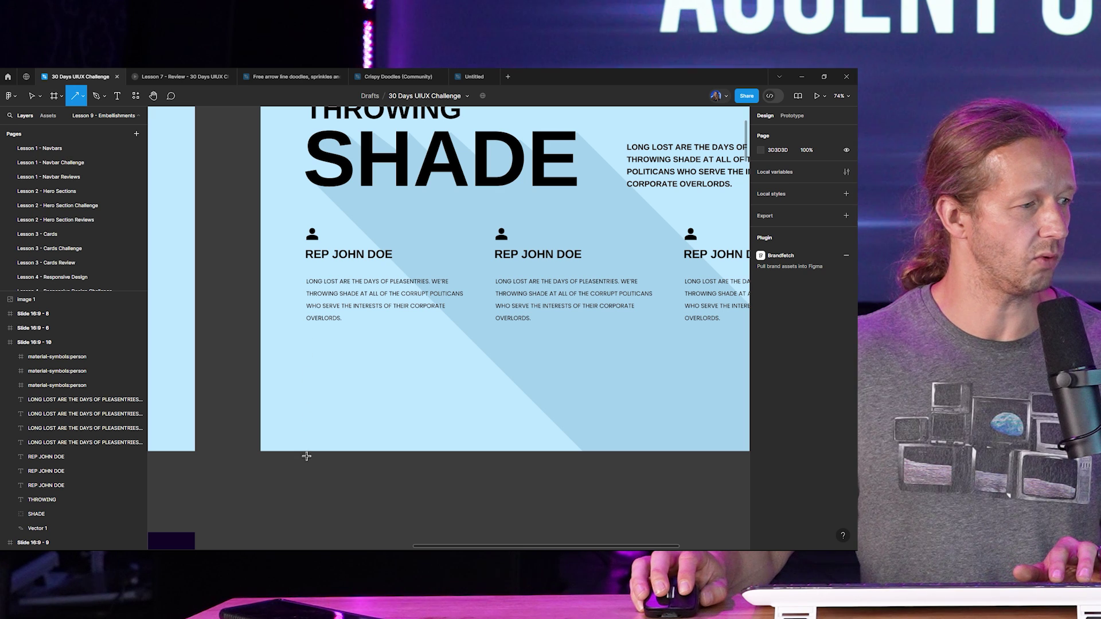
{"action": "left_click_drag", "start_coordinate": [303, 455], "coordinate": [309, 427]}
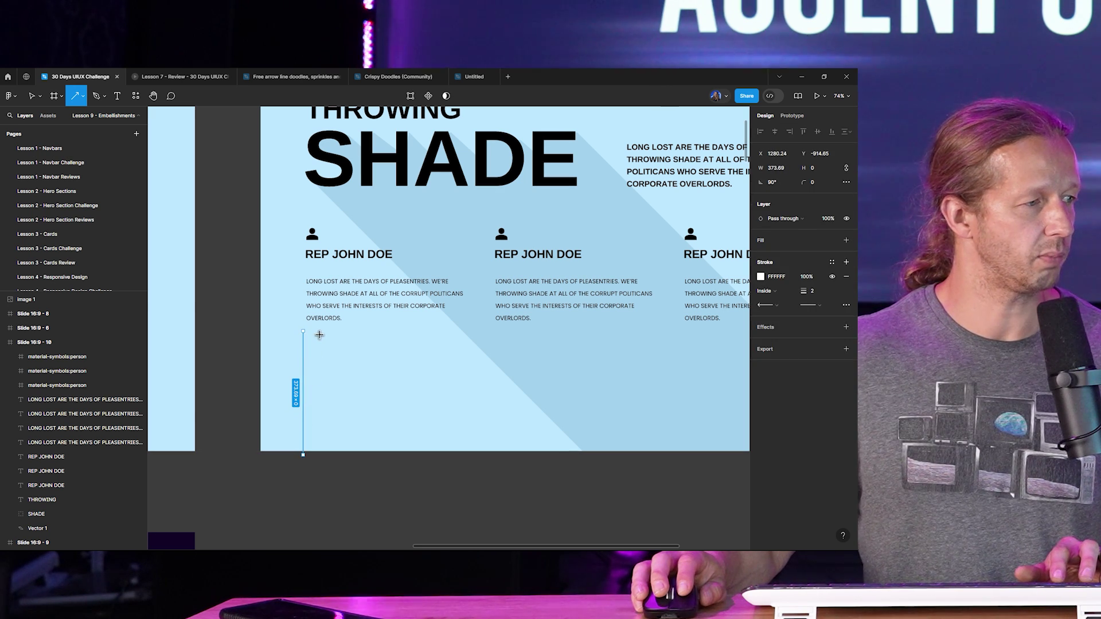
{"action": "left_click_drag", "start_coordinate": [319, 335], "coordinate": [307, 345]}
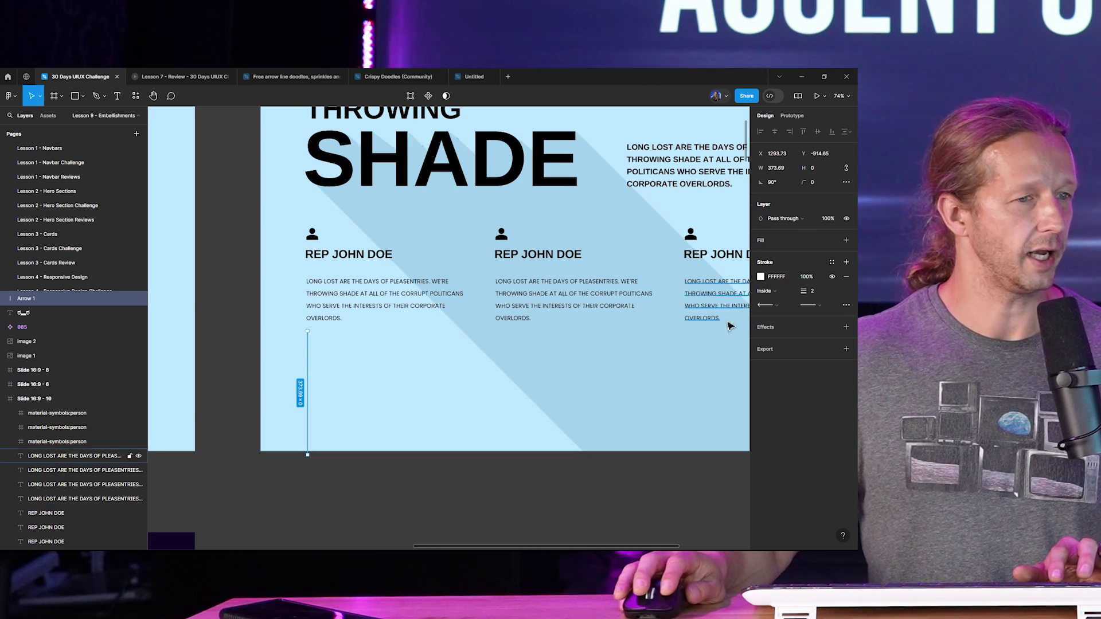
Step: Set the vertical arrow's stroke to black (000000) and move the arrow slightly down below the first column's text
{"action": "left_click", "coordinate": [760, 277]}
{"action": "left_click", "coordinate": [514, 533]}
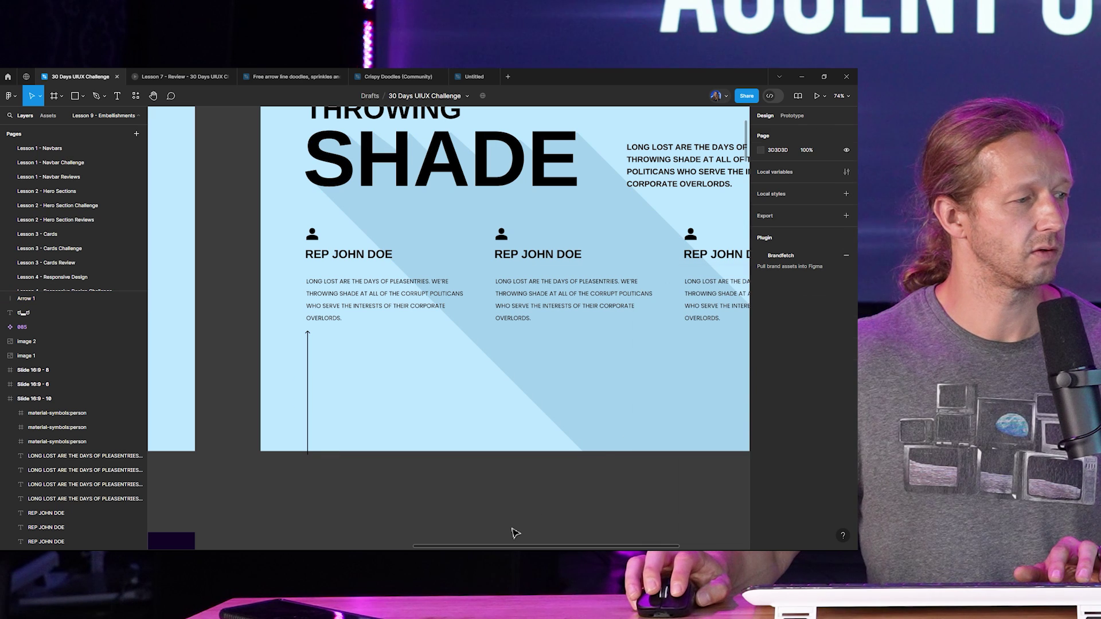
{"action": "left_click_drag", "start_coordinate": [310, 357], "coordinate": [310, 367]}
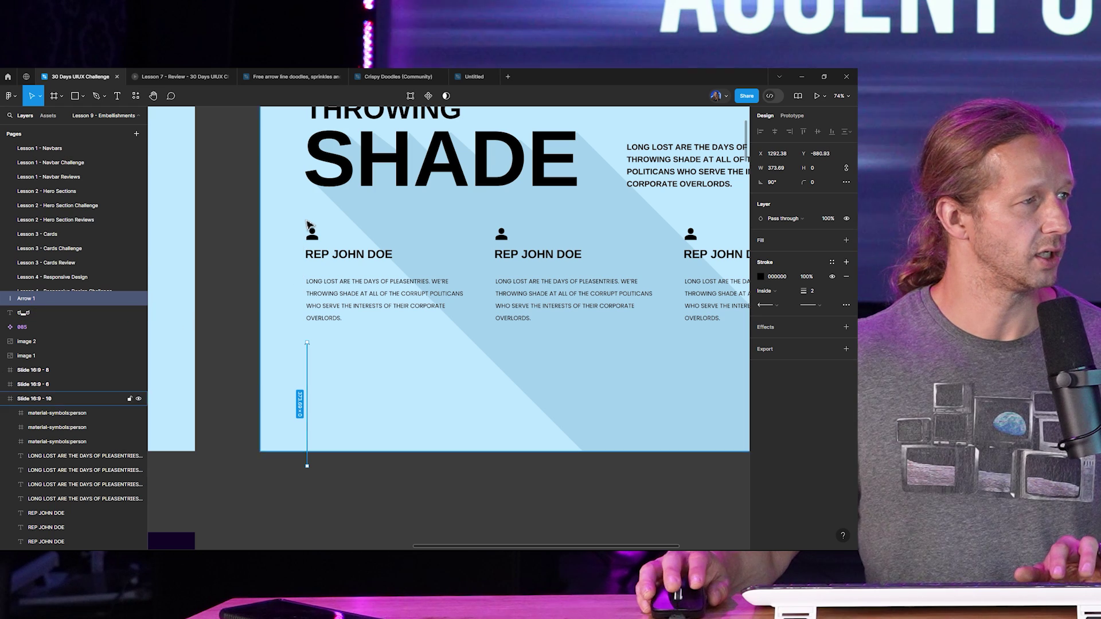
Step: Move the Arrow 1 layer into the Slide 16:9 - 10 frame so the frame clips its lower end
{"action": "scroll", "coordinate": [307, 223], "scroll_direction": "down", "scroll_amount": 3}
{"action": "left_click_drag", "start_coordinate": [273, 142], "coordinate": [312, 208]}
{"action": "left_click", "coordinate": [348, 162]}
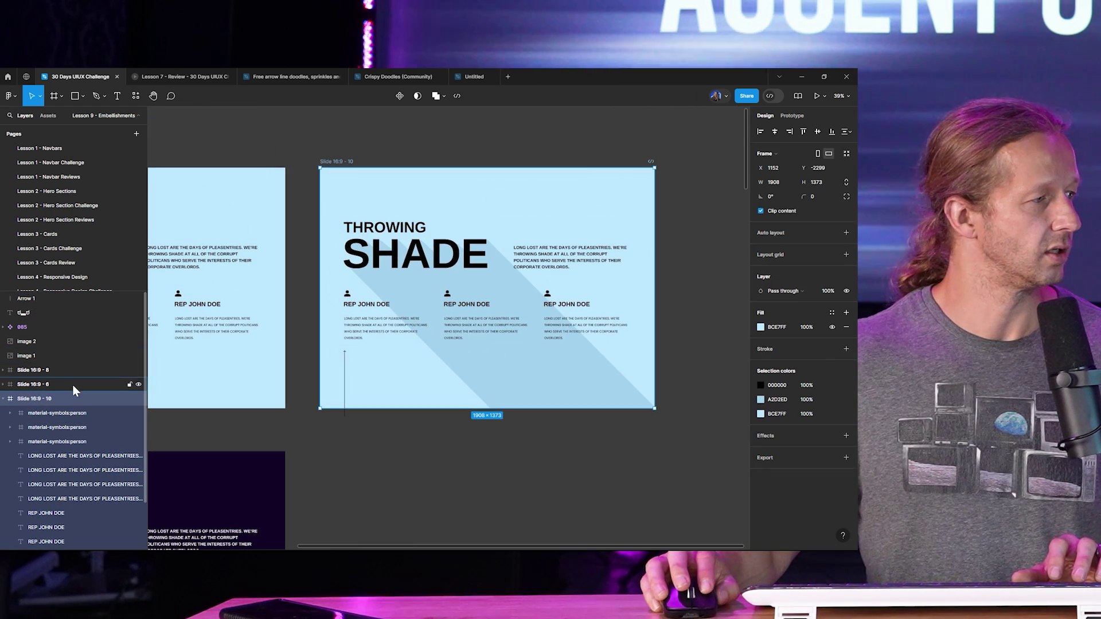
{"action": "left_click", "coordinate": [345, 380]}
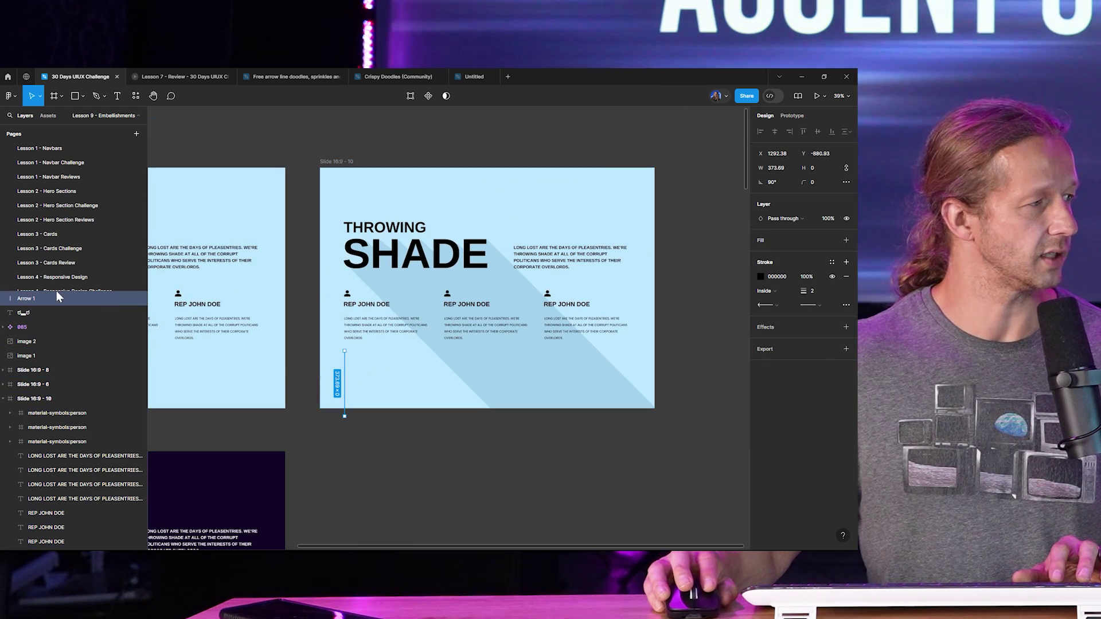
{"action": "left_click_drag", "start_coordinate": [46, 404], "coordinate": [55, 404]}
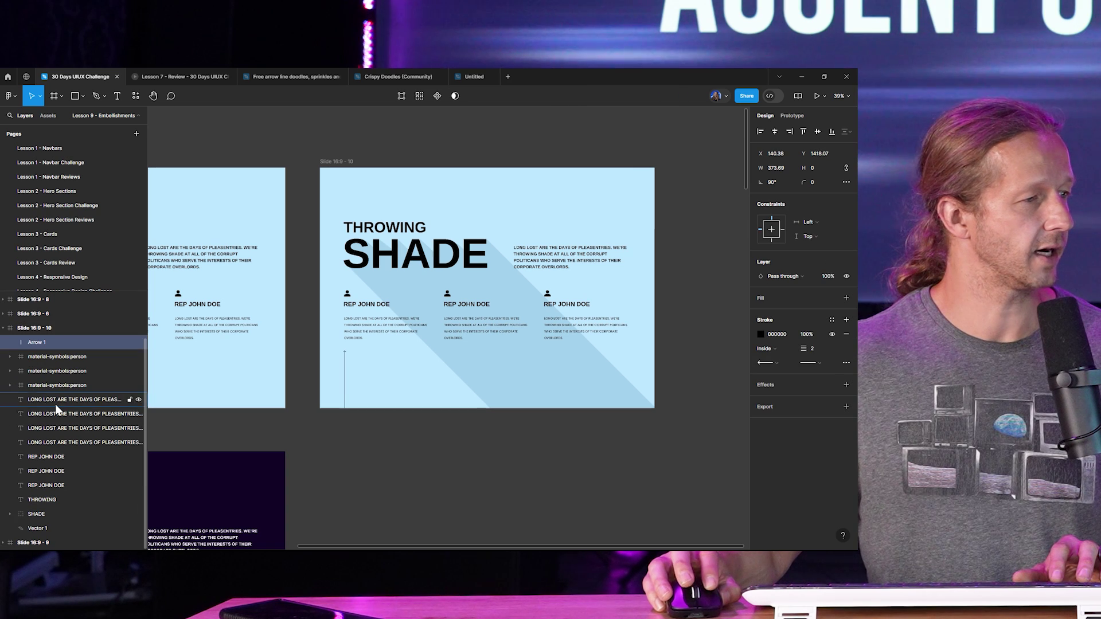
{"action": "left_click", "coordinate": [457, 506]}
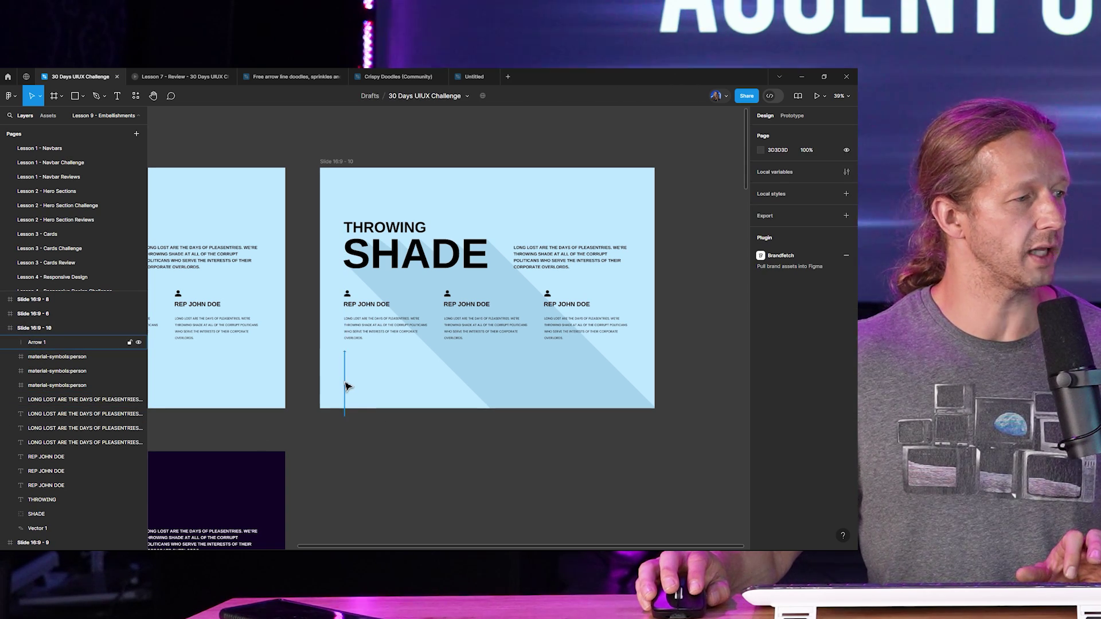
Step: Duplicate the upward arrow below the second and third REP JOHN DOE columns at the same height
{"action": "left_click_drag", "start_coordinate": [348, 386], "coordinate": [409, 383]}
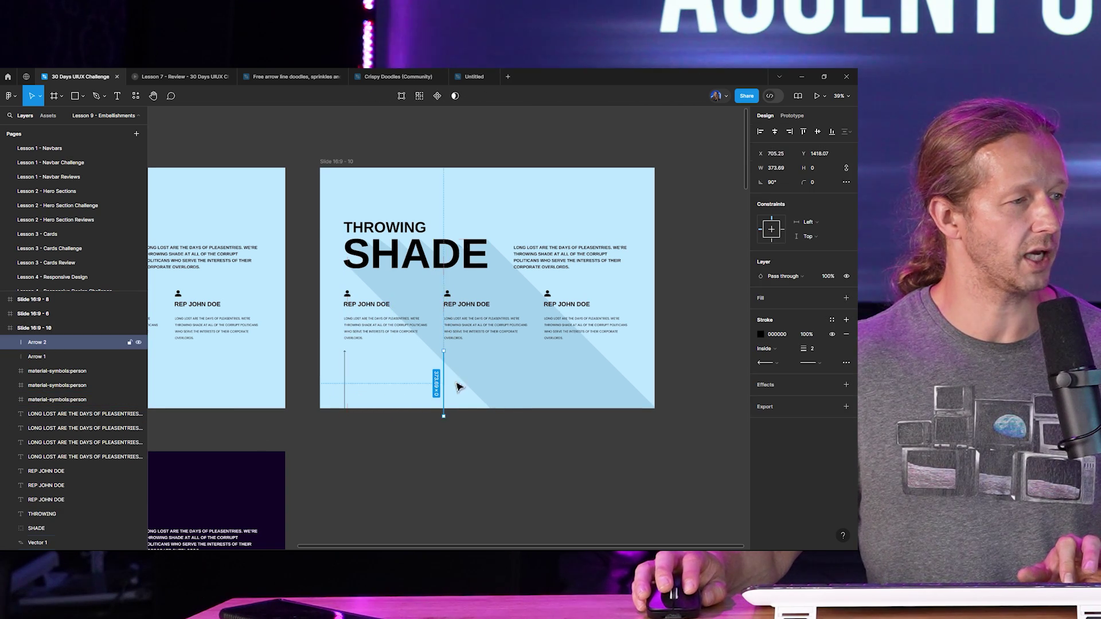
{"action": "key", "text": "ctrl+d"}
{"action": "left_click", "coordinate": [614, 462]}
{"action": "left_click_drag", "start_coordinate": [562, 451], "coordinate": [598, 436]}
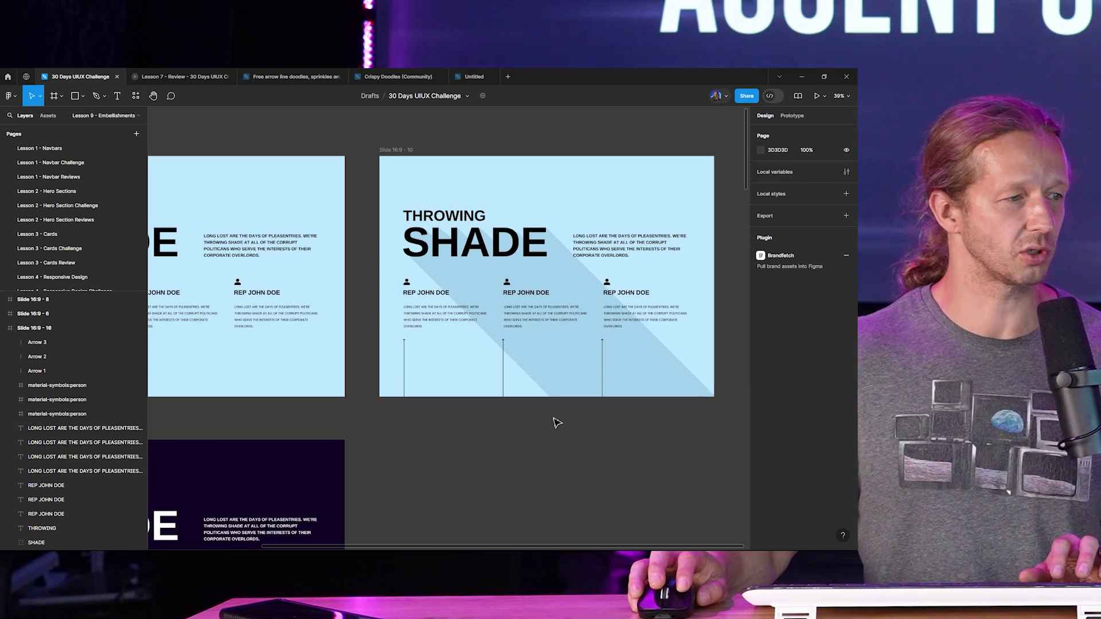
Step: Align the second and third upward arrows with the starting edges of their column texts
{"action": "scroll", "coordinate": [513, 362], "scroll_direction": "up", "scroll_amount": 5}
{"action": "left_click", "coordinate": [496, 365]}
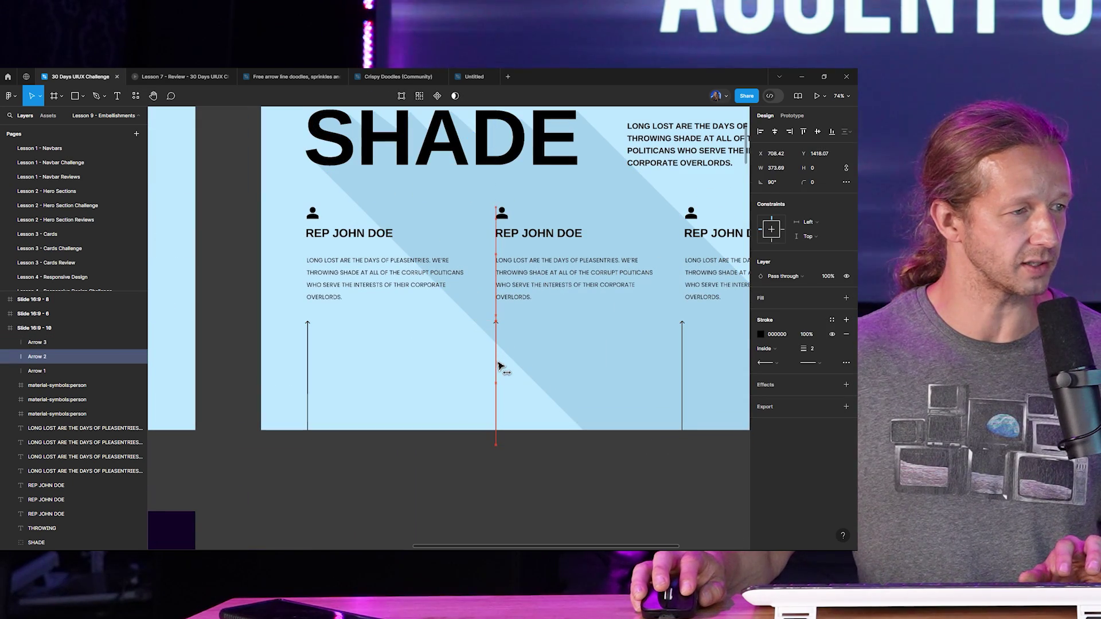
{"action": "left_click", "coordinate": [683, 346]}
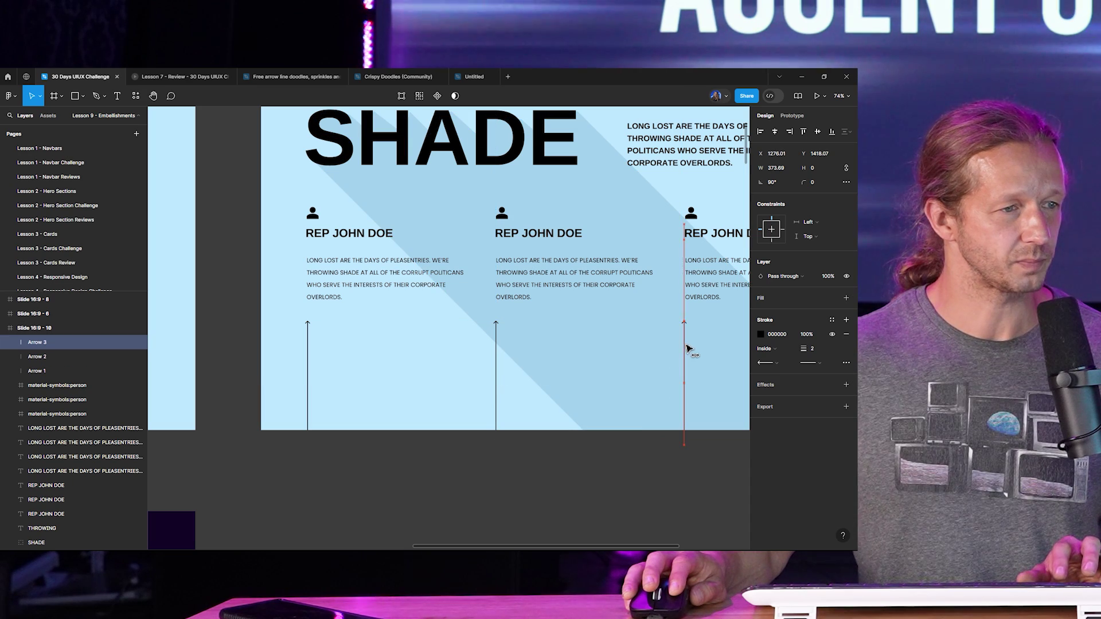
{"action": "scroll", "coordinate": [687, 348], "scroll_direction": "down", "scroll_amount": 6}
{"action": "left_click", "coordinate": [644, 430]}
{"action": "left_click_drag", "start_coordinate": [644, 430], "coordinate": [615, 418]}
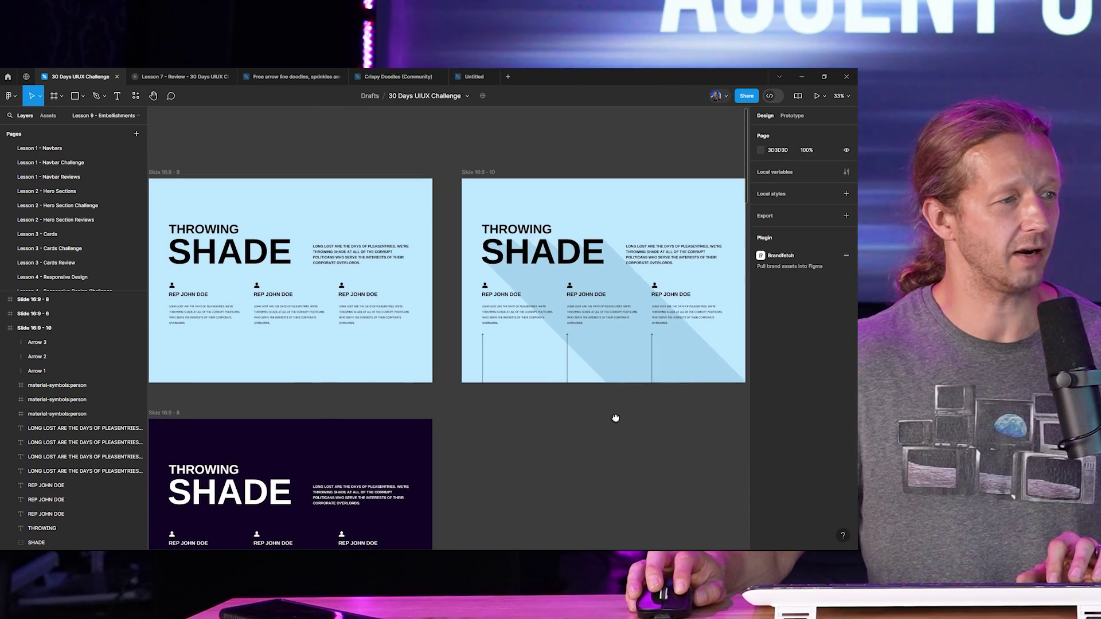
Step: Compare the slide with the shadow and upward arrows against the original light blue slide
{"action": "scroll", "coordinate": [579, 312], "scroll_direction": "up", "scroll_amount": 4}
{"action": "left_click", "coordinate": [554, 383]}
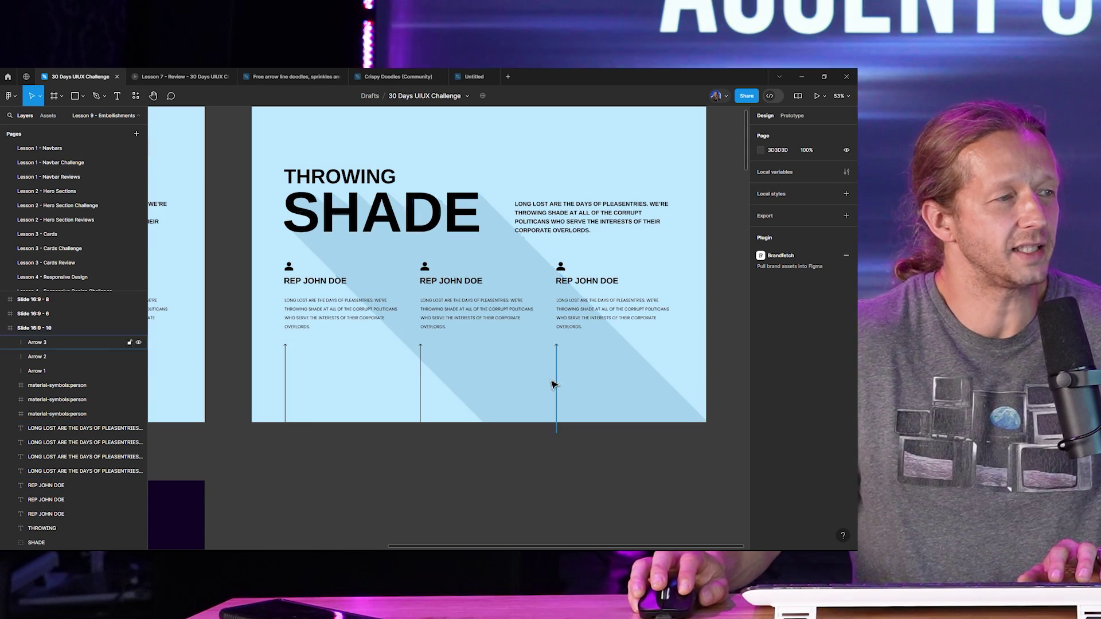
{"action": "scroll", "coordinate": [538, 455], "scroll_direction": "down", "scroll_amount": 2}
{"action": "left_click_drag", "start_coordinate": [457, 462], "coordinate": [652, 459]}
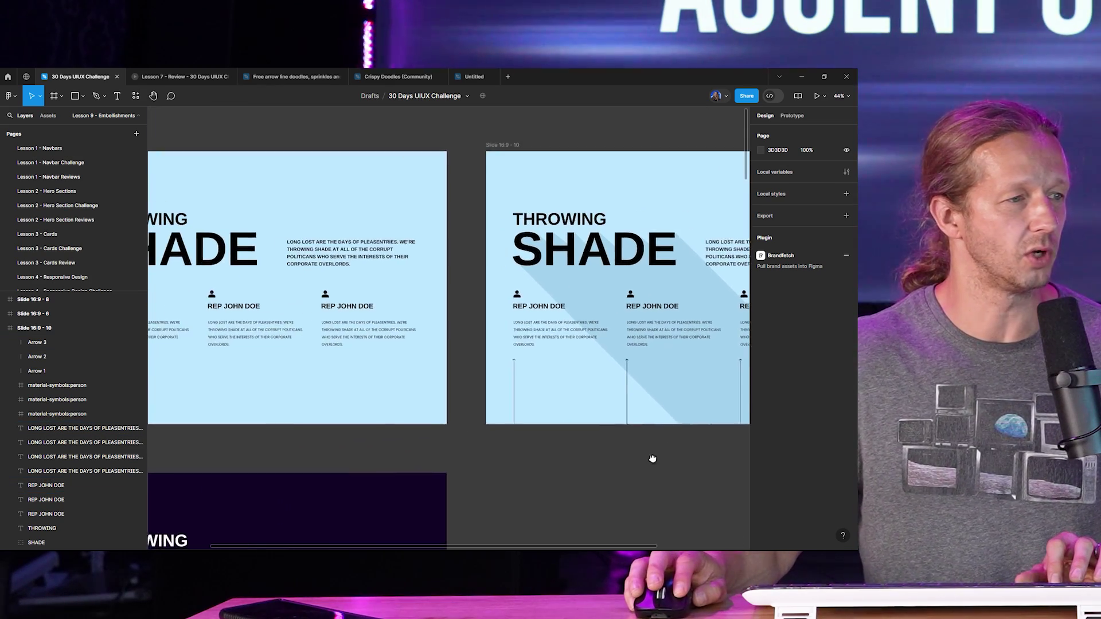
{"action": "left_click_drag", "start_coordinate": [367, 447], "coordinate": [544, 447]}
{"action": "scroll", "coordinate": [450, 434], "scroll_direction": "up", "scroll_amount": 1}
{"action": "scroll", "coordinate": [451, 432], "scroll_direction": "up", "scroll_amount": 1}
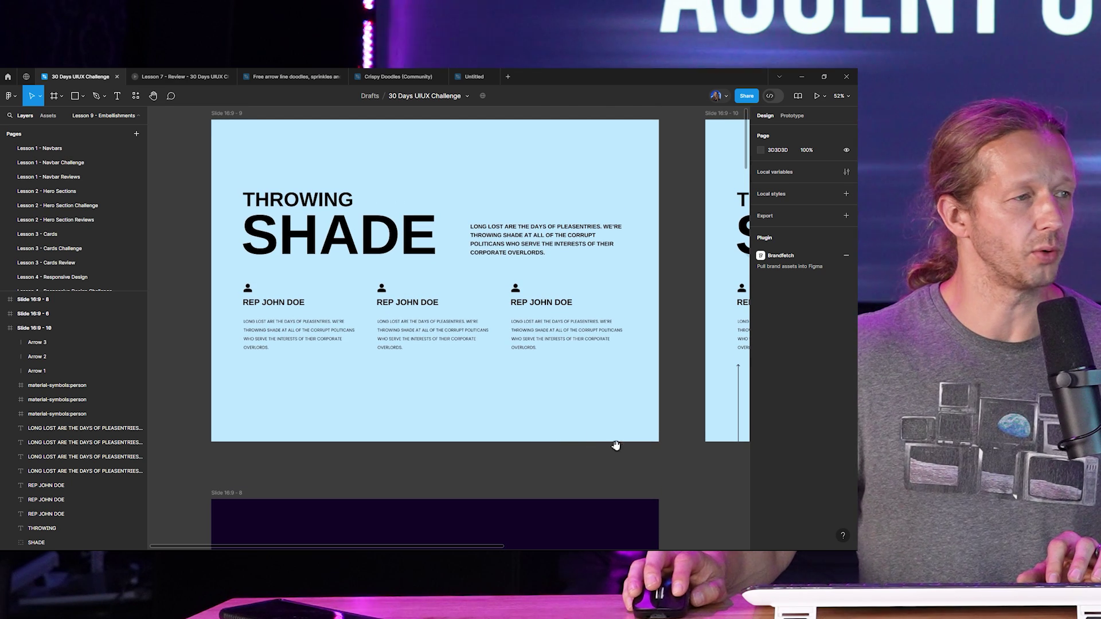
{"action": "left_click_drag", "start_coordinate": [611, 446], "coordinate": [193, 448]}
{"action": "left_click_drag", "start_coordinate": [516, 469], "coordinate": [527, 466]}
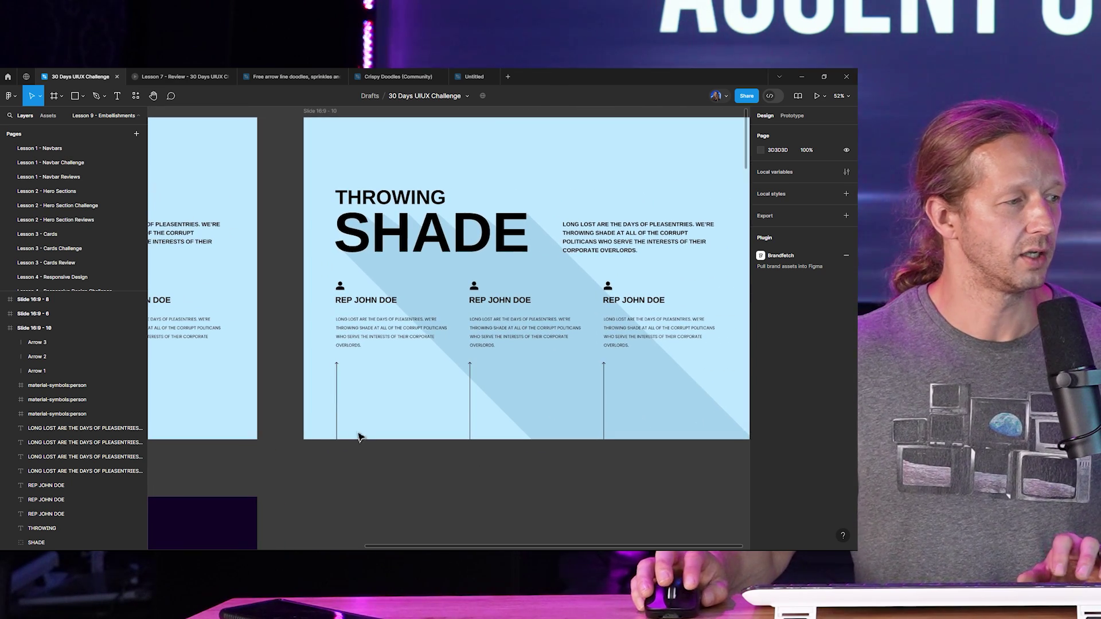
Step: Duplicate the three upward arrows together and move the copies straight up over the title area
{"action": "left_click", "coordinate": [337, 404]}
{"action": "left_click", "coordinate": [470, 386], "text": "shift"}
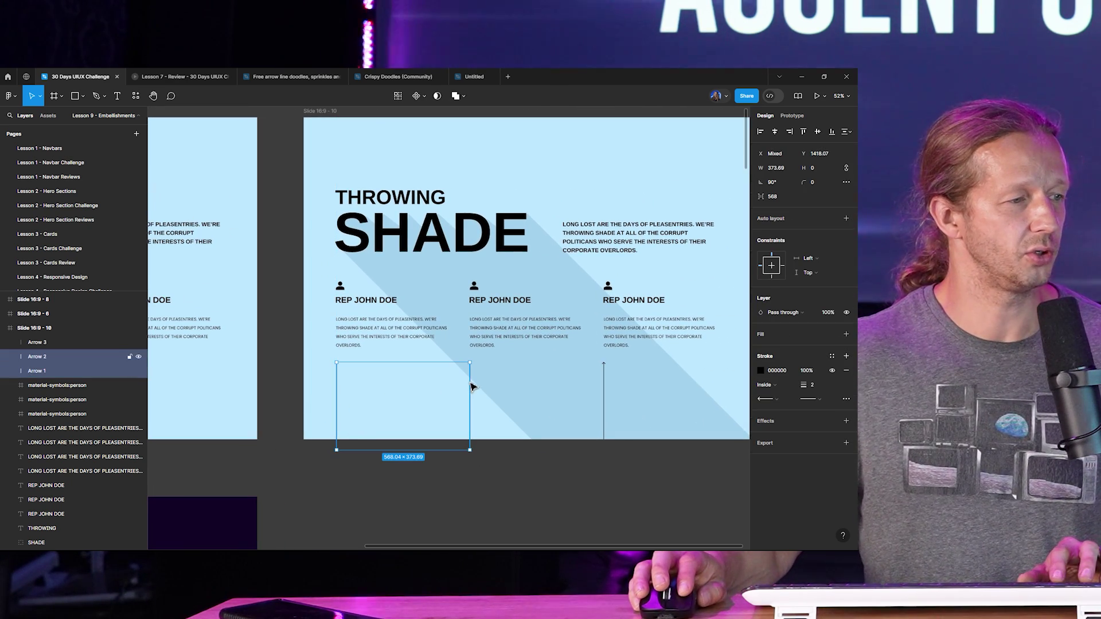
{"action": "left_click", "coordinate": [606, 380], "text": "shift"}
{"action": "key", "text": "ctrl+d"}
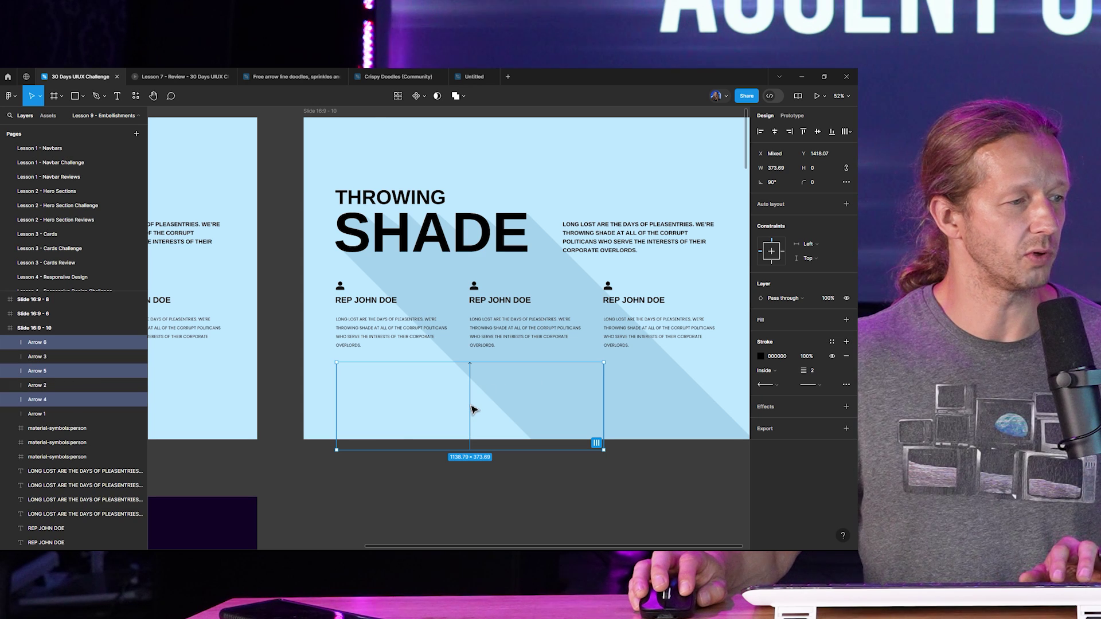
{"action": "left_click_drag", "start_coordinate": [472, 408], "coordinate": [469, 335]}
Step: Flip the three copied arrows vertically and move them down so their tips end just above the person icons
{"action": "right_click", "coordinate": [470, 183]}
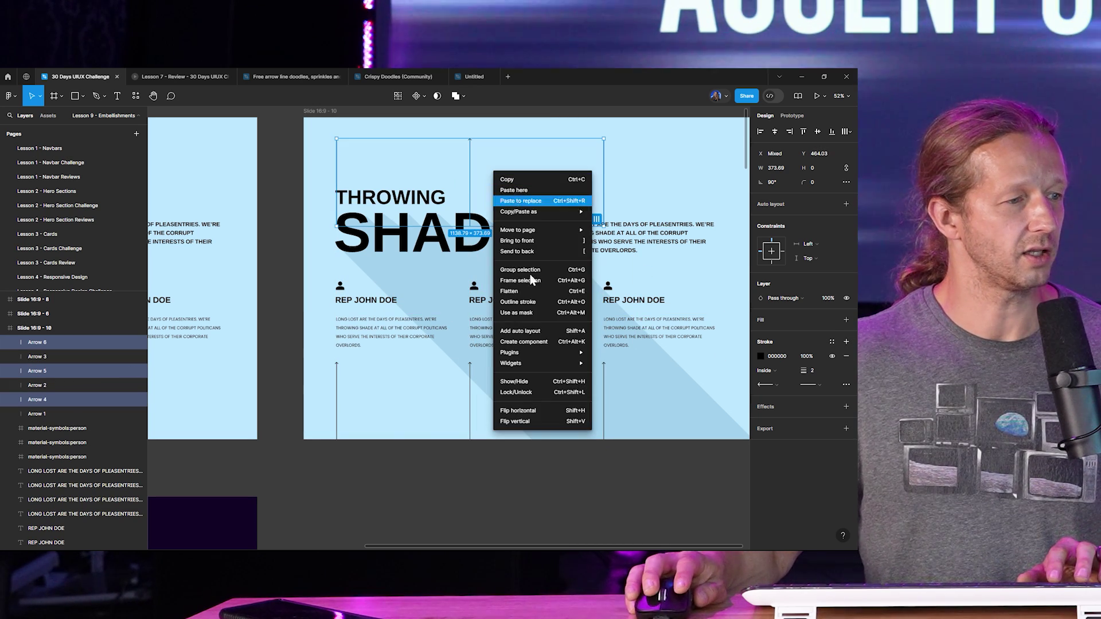
{"action": "left_click", "coordinate": [505, 430]}
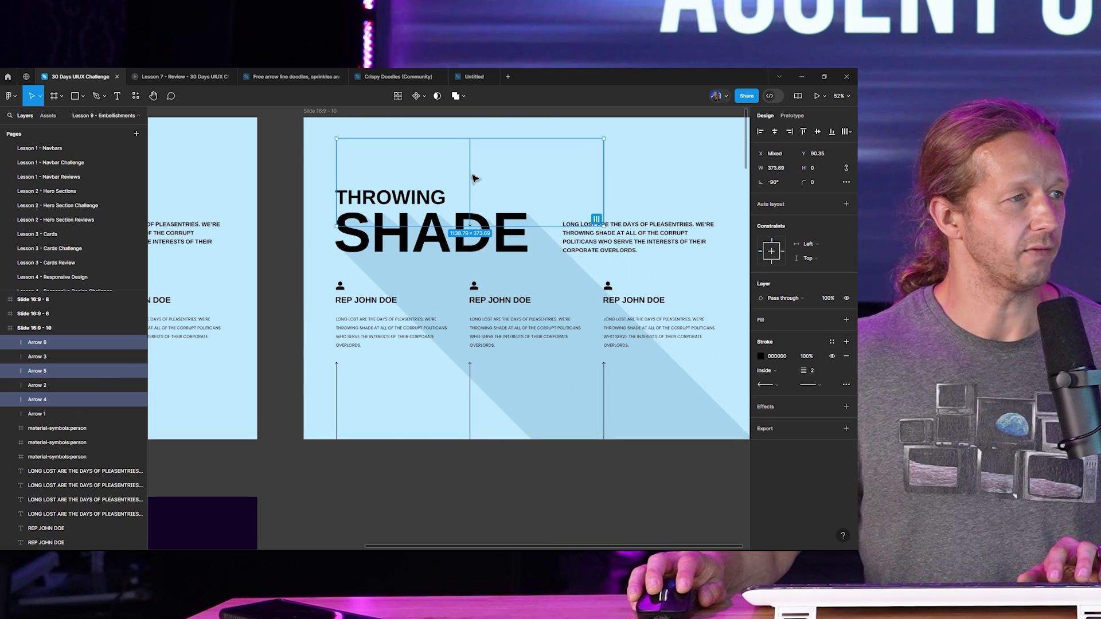
{"action": "left_click_drag", "start_coordinate": [480, 176], "coordinate": [477, 223]}
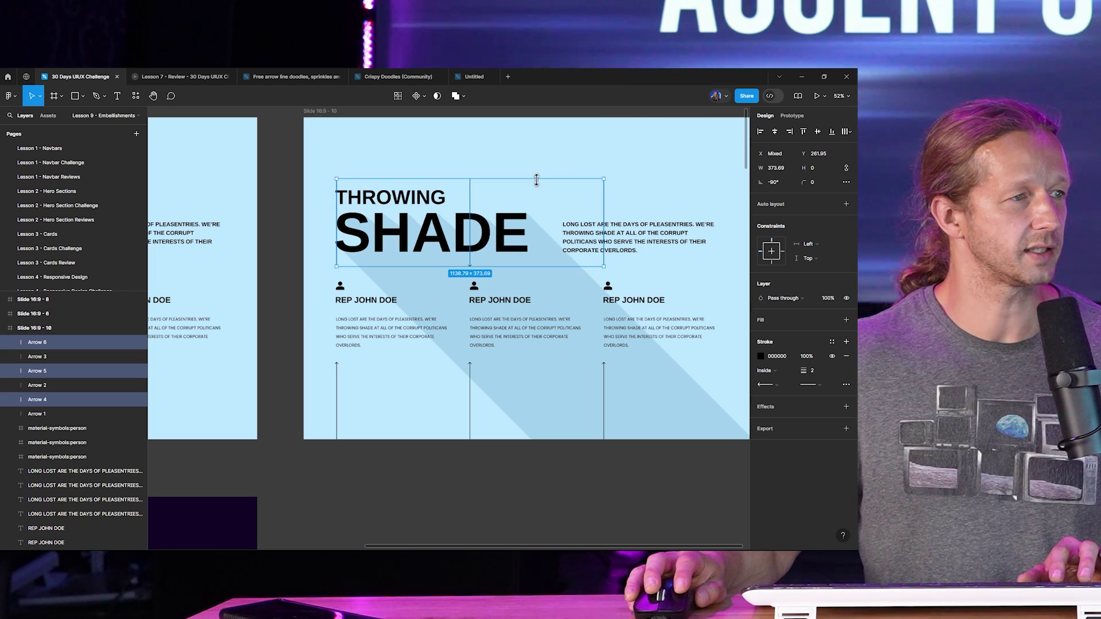
Step: Stretch the three downward arrows up to the slide's upper edge, making them about 636 px long
{"action": "left_click_drag", "start_coordinate": [536, 178], "coordinate": [541, 128]}
{"action": "left_click", "coordinate": [645, 503]}
{"action": "scroll", "coordinate": [645, 503], "scroll_direction": "down", "scroll_amount": 5, "text": "ctrl"}
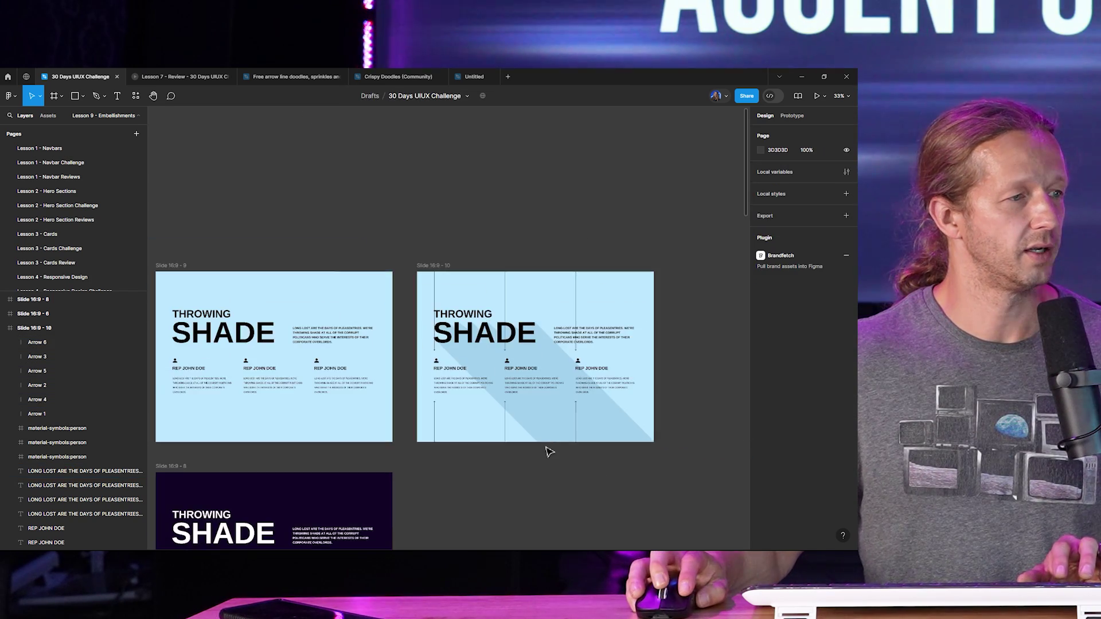
{"action": "scroll", "coordinate": [622, 386], "scroll_direction": "up", "scroll_amount": 3, "text": "ctrl"}
{"action": "left_click_drag", "start_coordinate": [650, 398], "coordinate": [592, 445]}
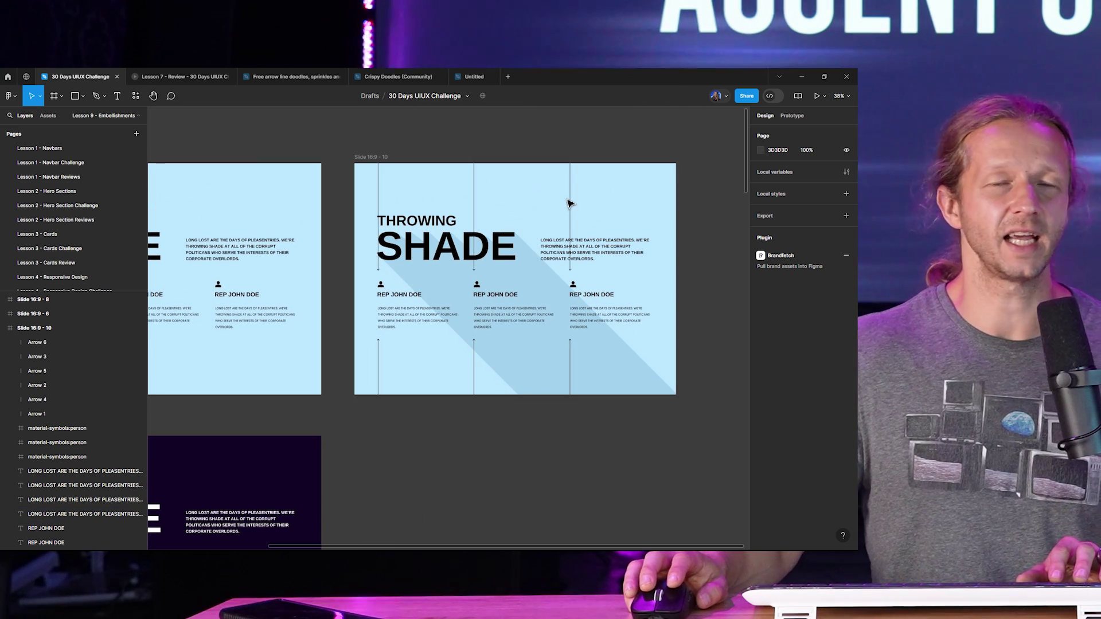
{"action": "scroll", "coordinate": [512, 276], "scroll_direction": "up", "scroll_amount": 2, "text": "ctrl"}
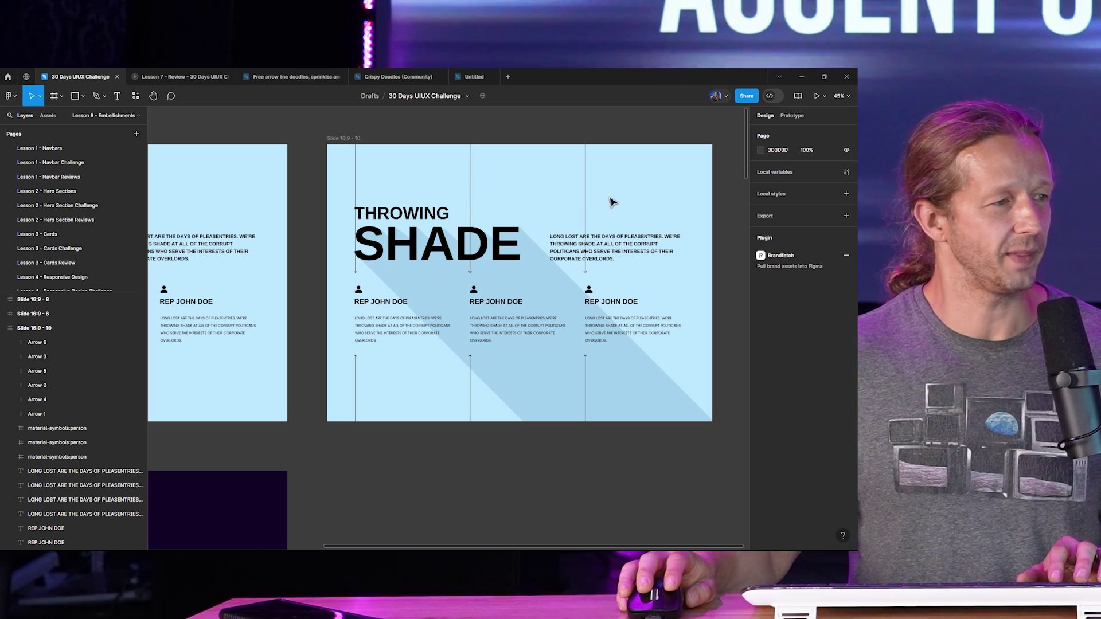
Step: Try deleting the three downward arrows over the title, and undo the deletion
{"action": "left_click_drag", "start_coordinate": [604, 185], "coordinate": [356, 177]}
{"action": "key", "text": "Delete"}
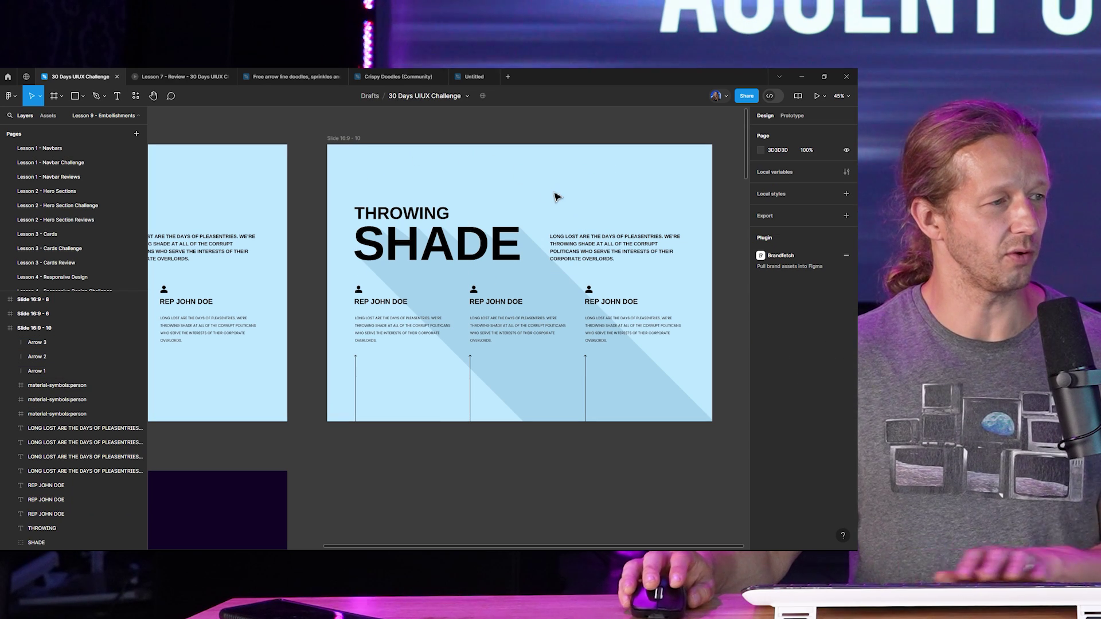
{"action": "key", "text": "ctrl+z"}
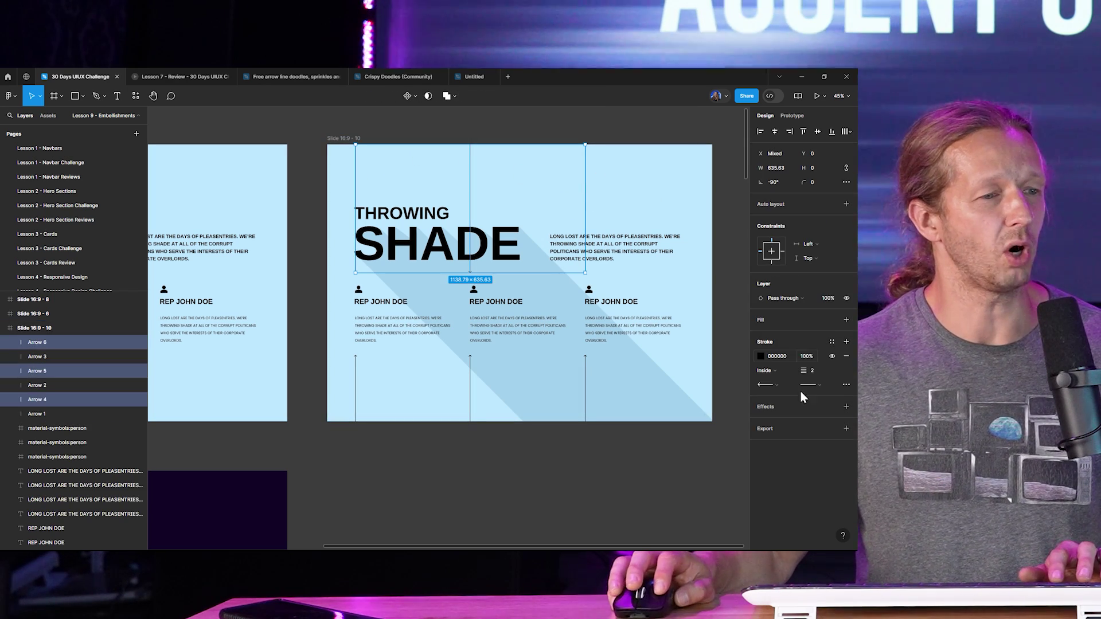
Step: Sample the slide's light blue background as the three downward arrows' stroke color and darken it to 8AB3CA at 100% opacity
{"action": "left_click", "coordinate": [762, 356]}
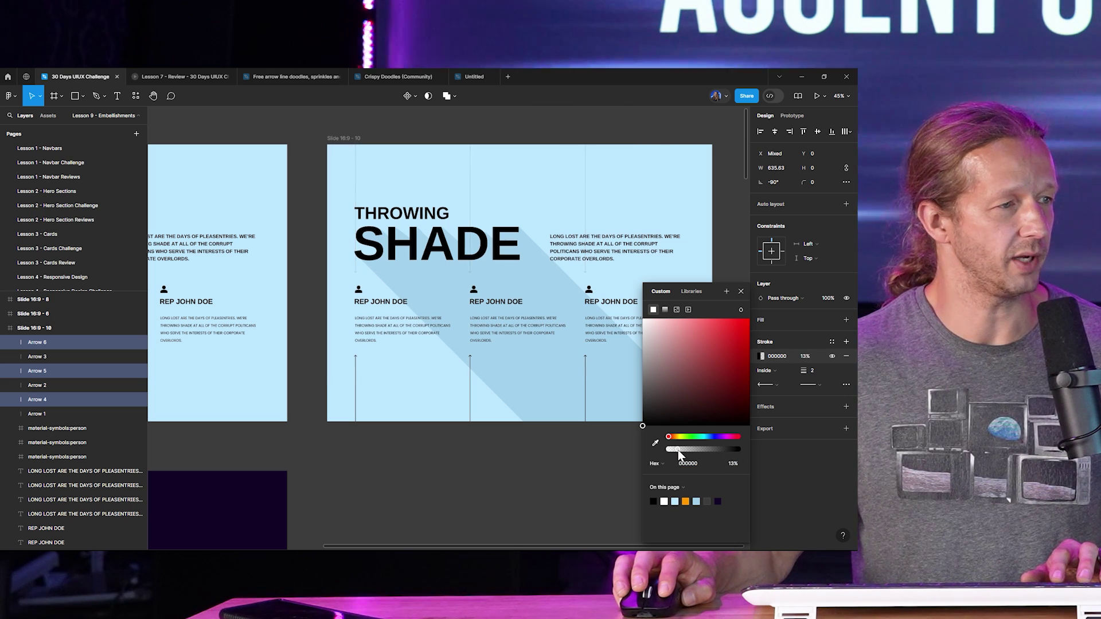
{"action": "left_click", "coordinate": [657, 445]}
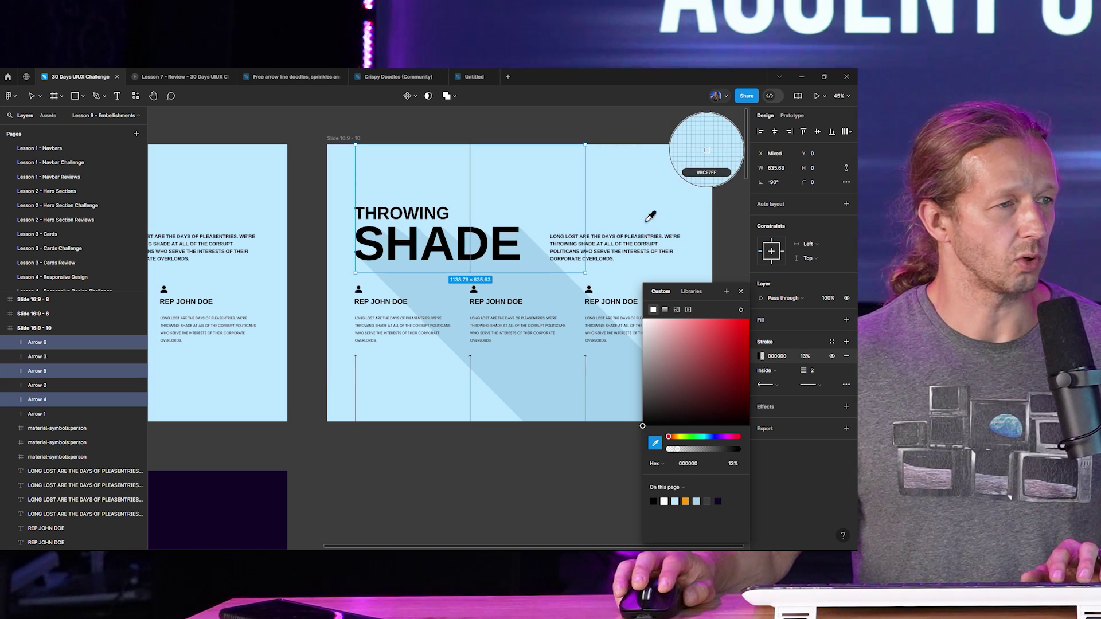
{"action": "left_click", "coordinate": [649, 218]}
{"action": "left_click_drag", "start_coordinate": [675, 339], "coordinate": [677, 342]}
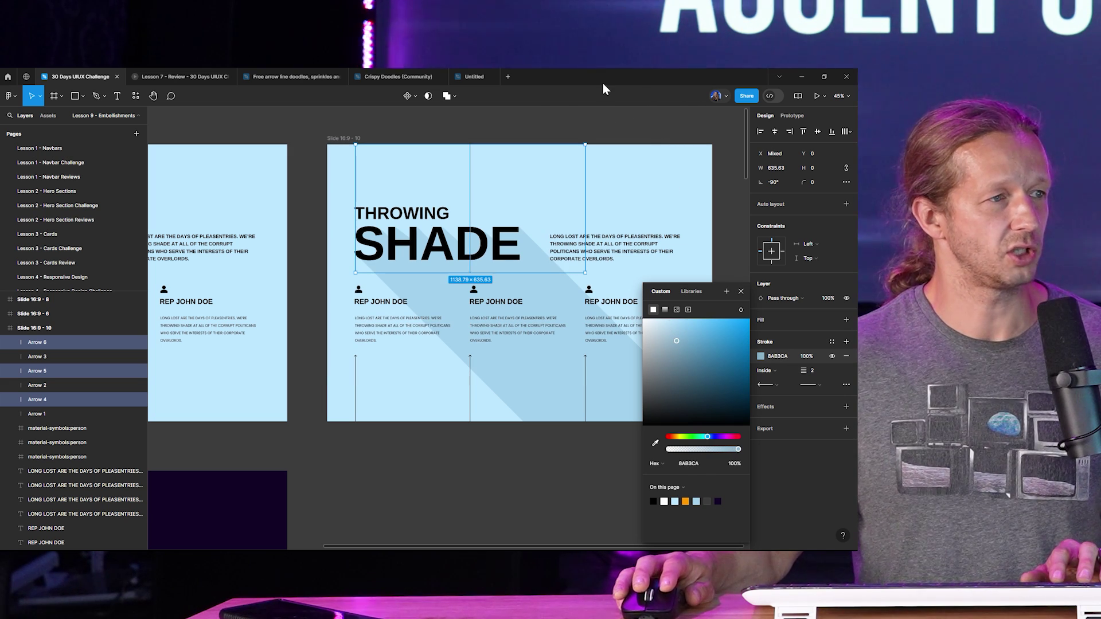
{"action": "left_click", "coordinate": [609, 125]}
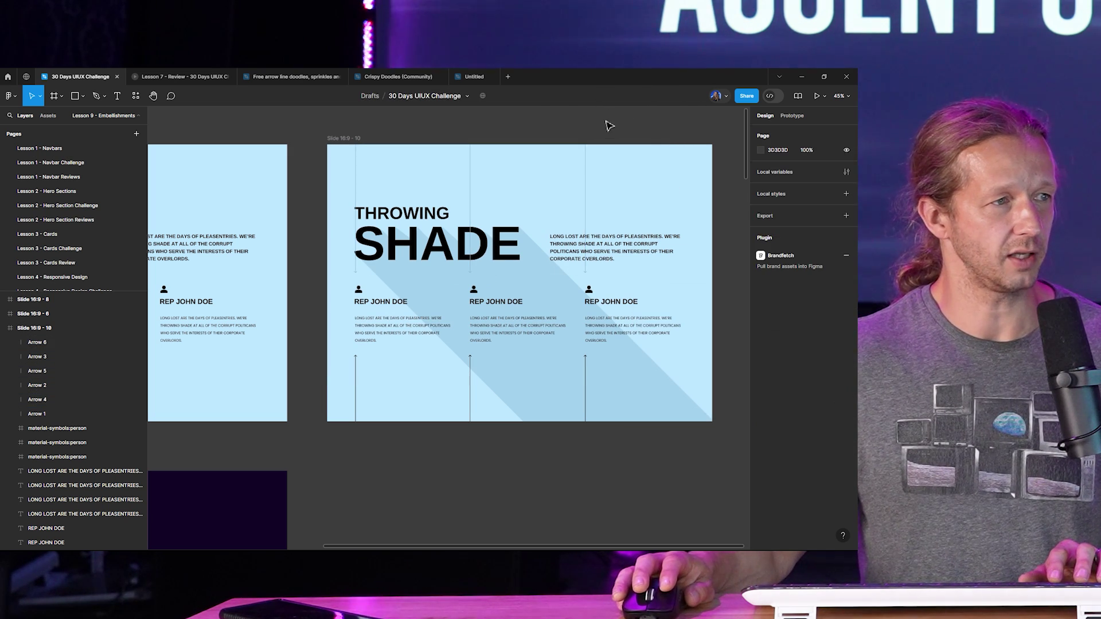
Step: Send the three downward arrows over the title to the back, behind the title's long shadow
{"action": "left_click", "coordinate": [587, 160]}
{"action": "left_click", "coordinate": [475, 171], "text": "shift"}
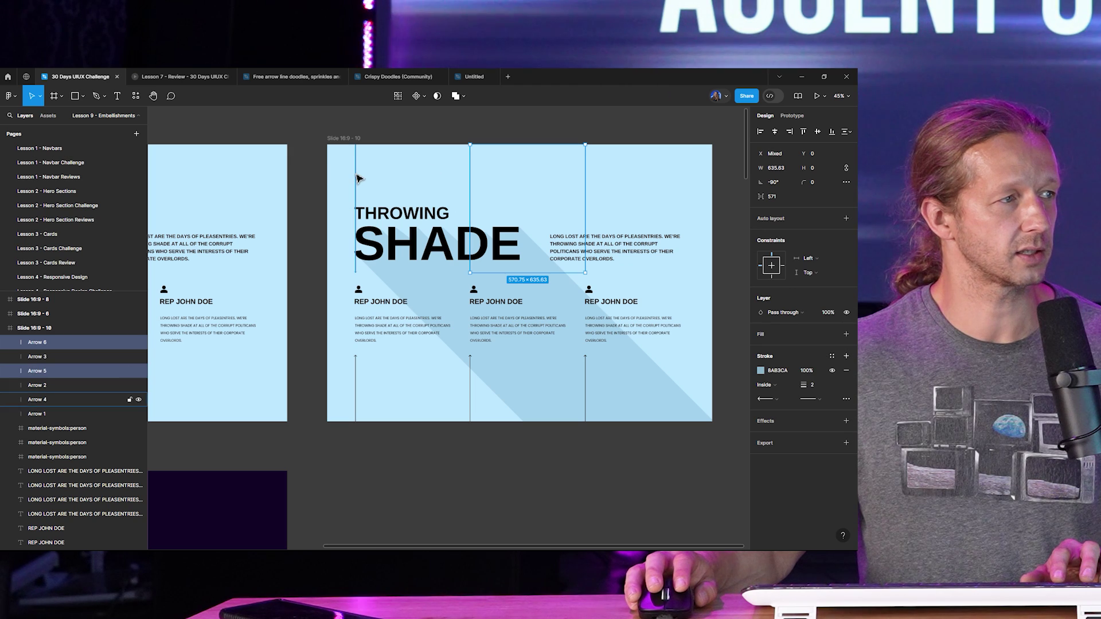
{"action": "left_click", "coordinate": [358, 173], "text": "shift"}
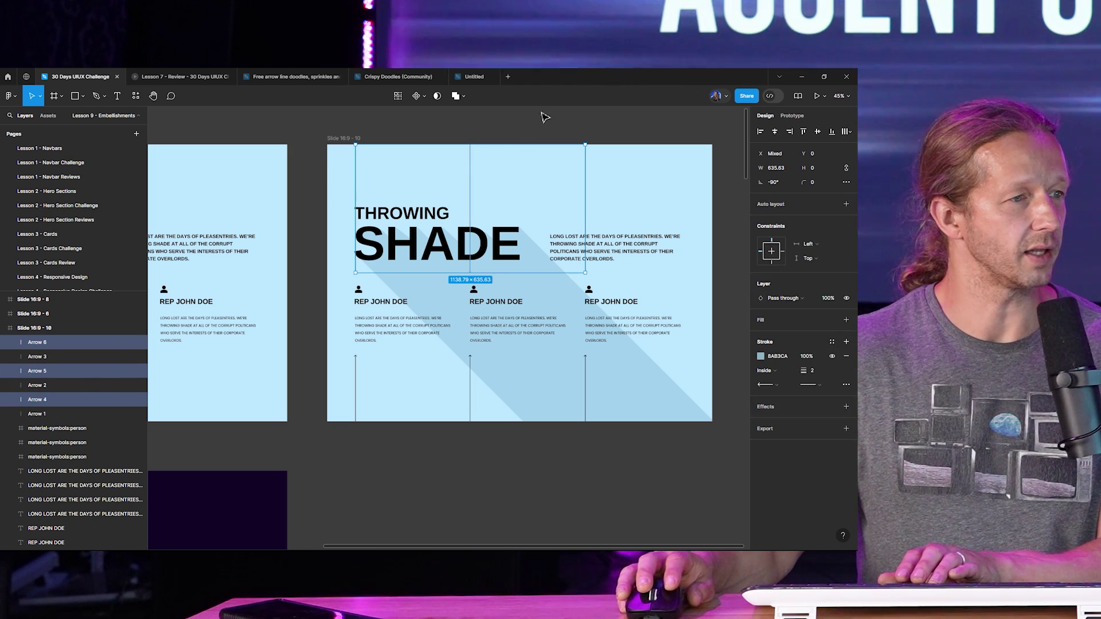
{"action": "left_click", "coordinate": [553, 112]}
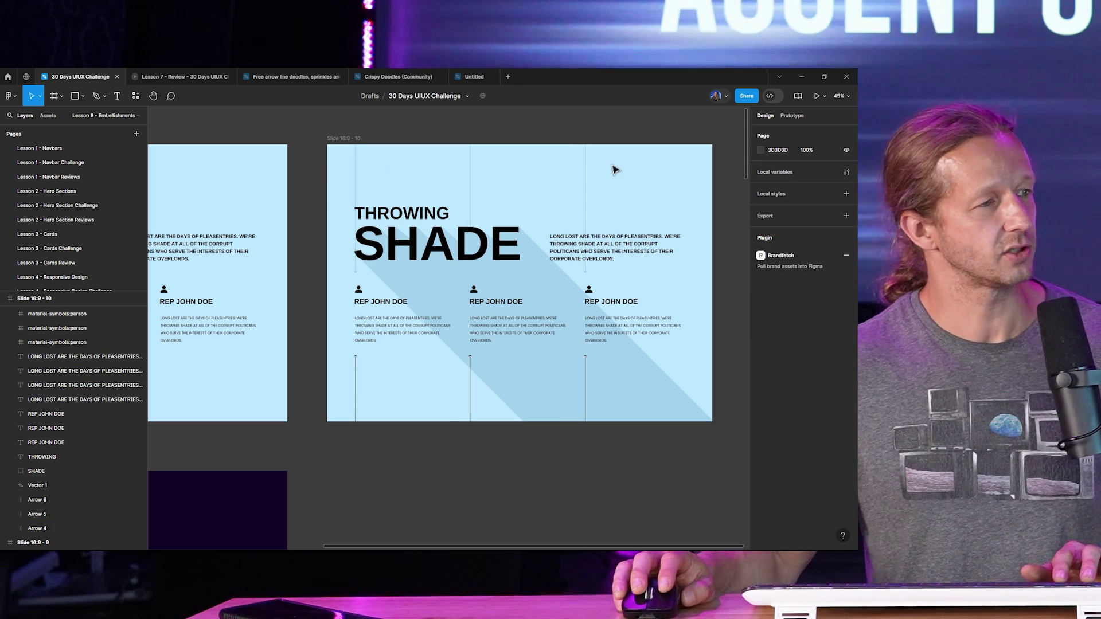
Step: Delete the three downward arrows above the columns on the light blue slide
{"action": "left_click", "coordinate": [586, 172]}
{"action": "key", "text": "Delete"}
{"action": "left_click", "coordinate": [470, 167]}
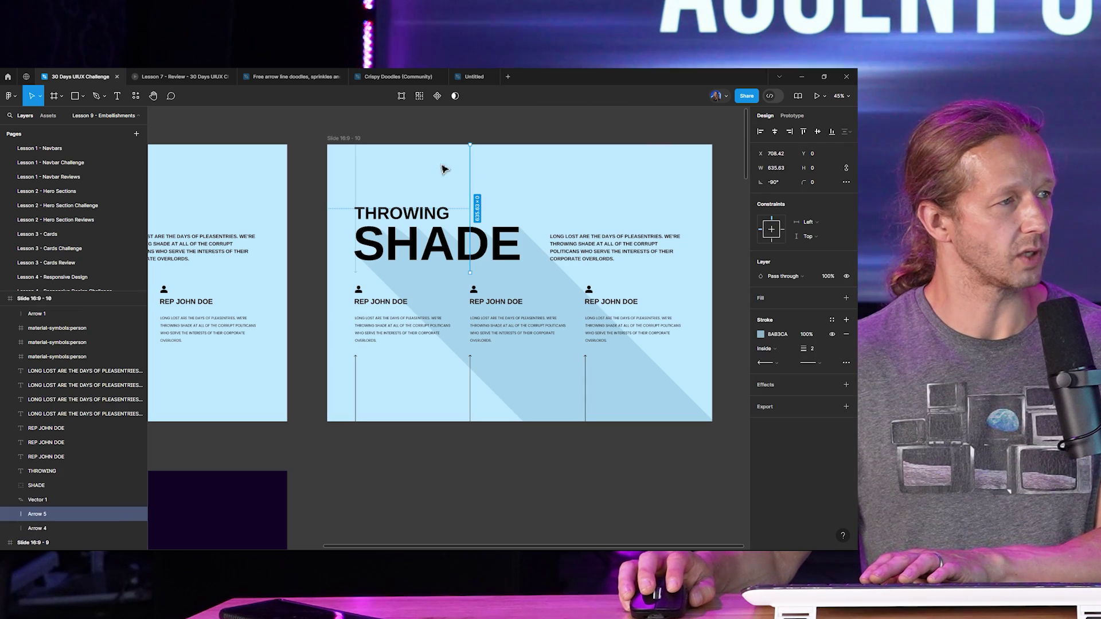
{"action": "key", "text": "Delete"}
{"action": "left_click", "coordinate": [356, 172]}
{"action": "key", "text": "Delete"}
{"action": "scroll", "coordinate": [539, 251], "scroll_direction": "down", "scroll_amount": 5}
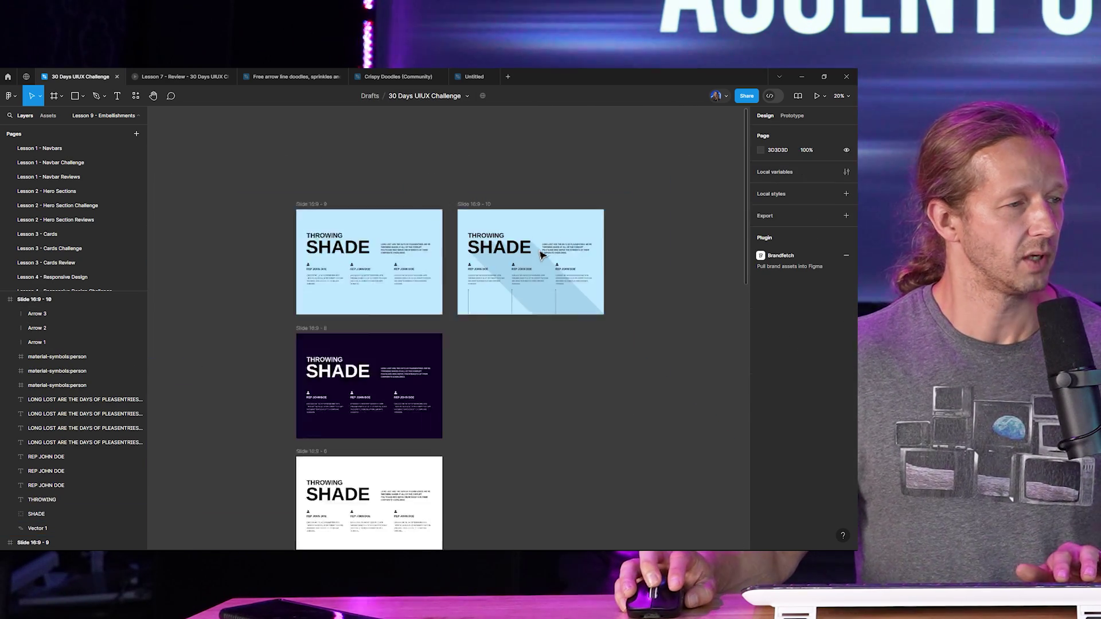
{"action": "left_click_drag", "start_coordinate": [576, 345], "coordinate": [566, 298]}
{"action": "scroll", "coordinate": [519, 304], "scroll_direction": "up", "scroll_amount": 8}
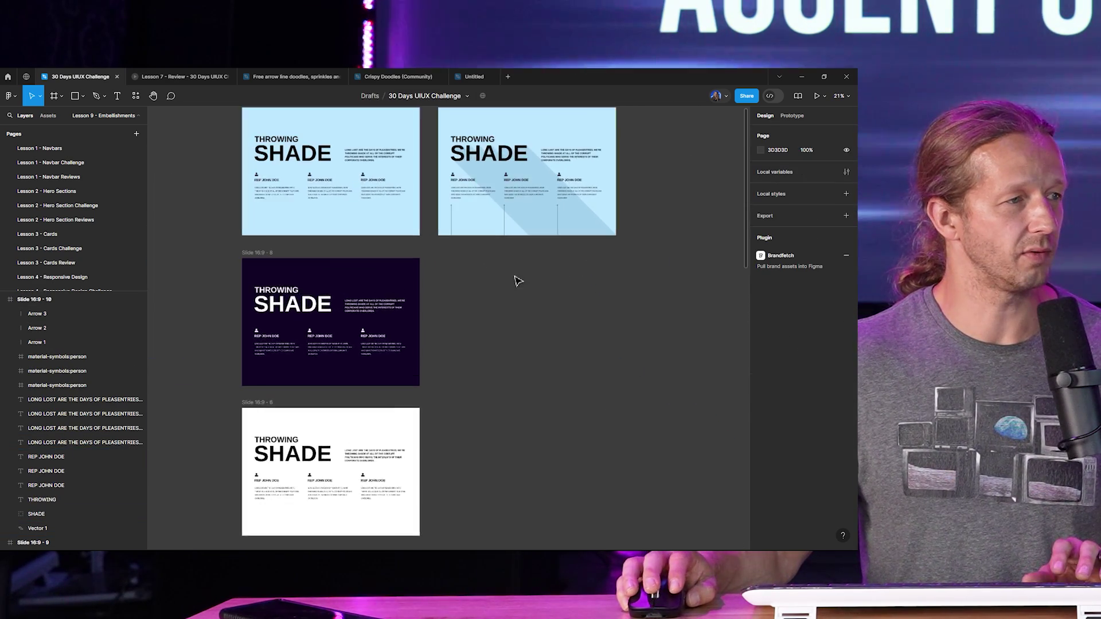
{"action": "scroll", "coordinate": [533, 326], "scroll_direction": "down", "scroll_amount": 2}
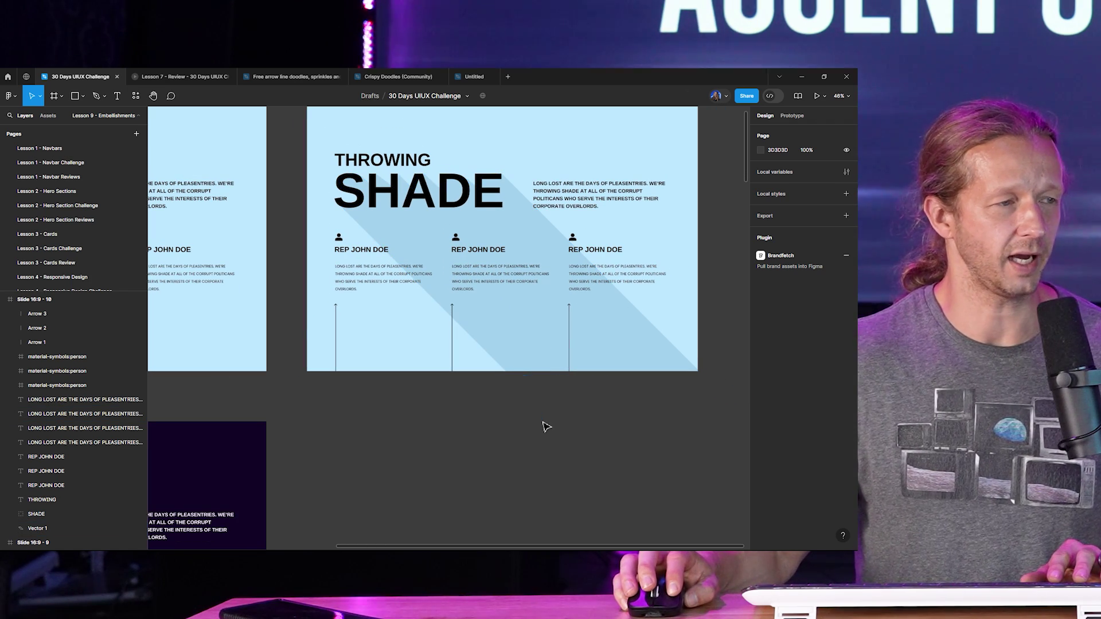
{"action": "left_click", "coordinate": [503, 224]}
{"action": "left_click_drag", "start_coordinate": [499, 233], "coordinate": [577, 265]}
{"action": "key", "text": "ctrl+z"}
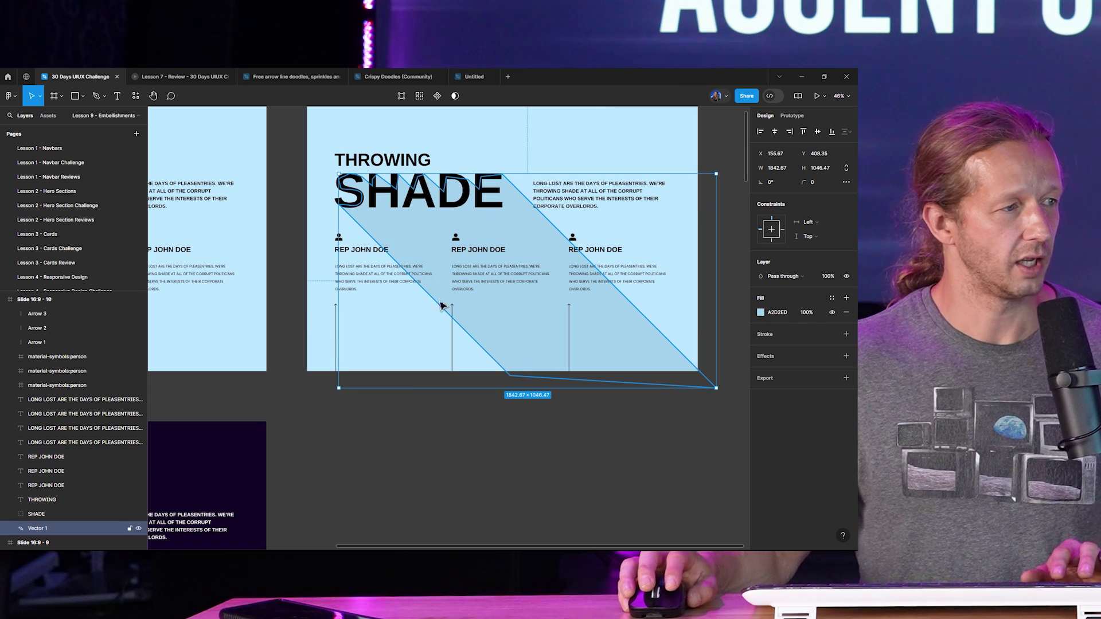
{"action": "left_click", "coordinate": [457, 336]}
{"action": "scroll", "coordinate": [551, 401], "scroll_direction": "down", "scroll_amount": 3}
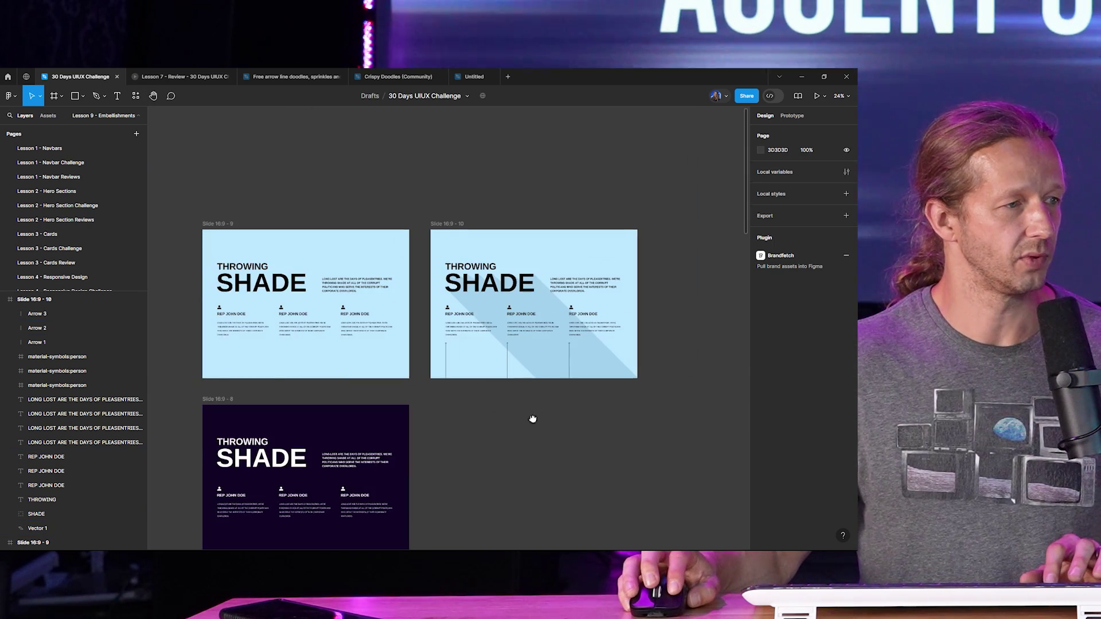
Step: Duplicate the dark purple THROWING SHADE slide beside the original, directly below the embellished light blue slide
{"action": "scroll", "coordinate": [522, 290], "scroll_direction": "down", "scroll_amount": 3}
{"action": "left_click_drag", "start_coordinate": [237, 232], "coordinate": [459, 227]}
{"action": "left_click", "coordinate": [482, 217]}
{"action": "scroll", "coordinate": [572, 328], "scroll_direction": "up", "scroll_amount": 3}
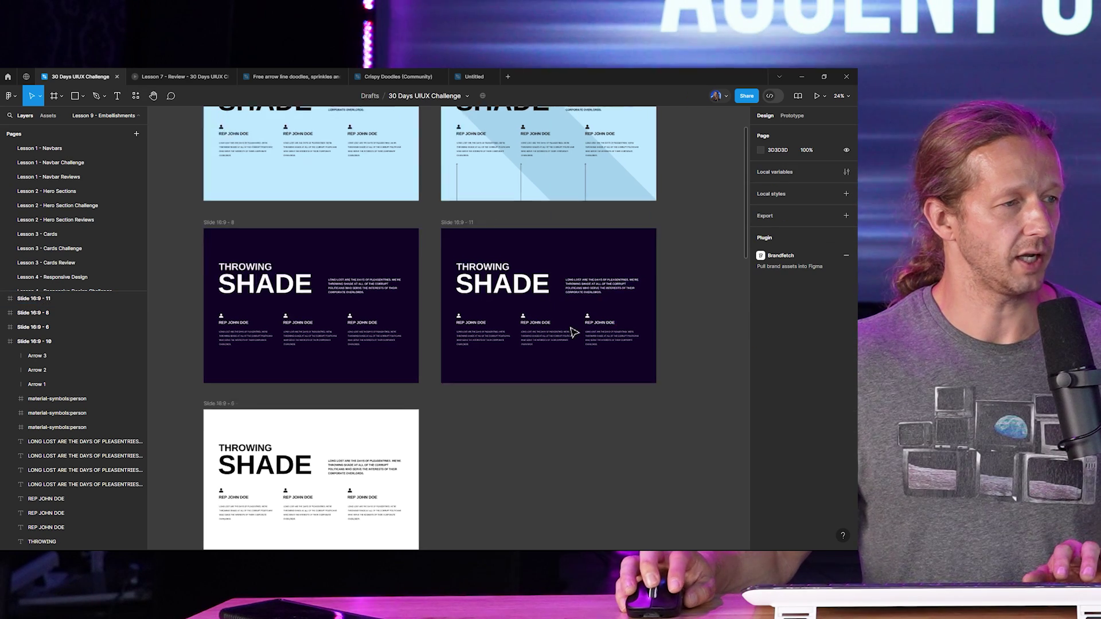
{"action": "mouse_move", "coordinate": [553, 285]}
{"action": "left_mouse_down"}
{"action": "mouse_move", "coordinate": [539, 301]}
{"action": "mouse_move", "coordinate": [550, 294]}
{"action": "left_mouse_up"}
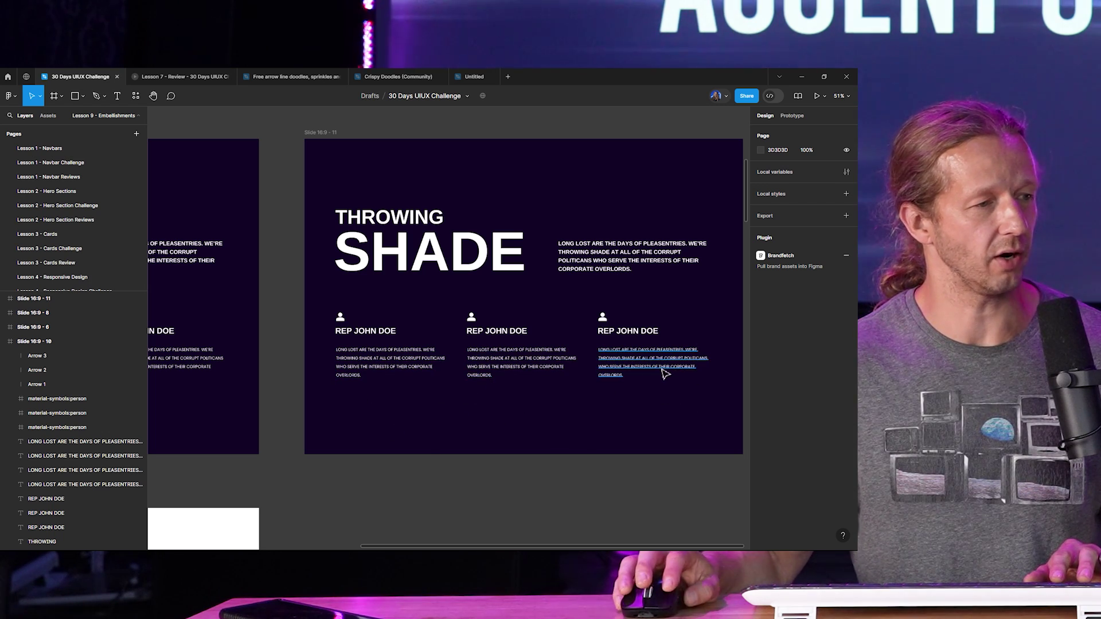
Step: Copy the flame image from farther down the canvas and paste it into the duplicated dark purple slide
{"action": "scroll", "coordinate": [559, 493], "scroll_direction": "down", "scroll_amount": 2}
{"action": "left_click_drag", "start_coordinate": [559, 496], "coordinate": [533, 201]}
{"action": "left_click_drag", "start_coordinate": [536, 430], "coordinate": [521, 115]}
{"action": "left_click_drag", "start_coordinate": [548, 488], "coordinate": [562, 246]}
{"action": "scroll", "coordinate": [562, 246], "scroll_direction": "down", "scroll_amount": 4}
{"action": "left_click_drag", "start_coordinate": [600, 384], "coordinate": [567, 265]}
{"action": "left_click", "coordinate": [565, 307]}
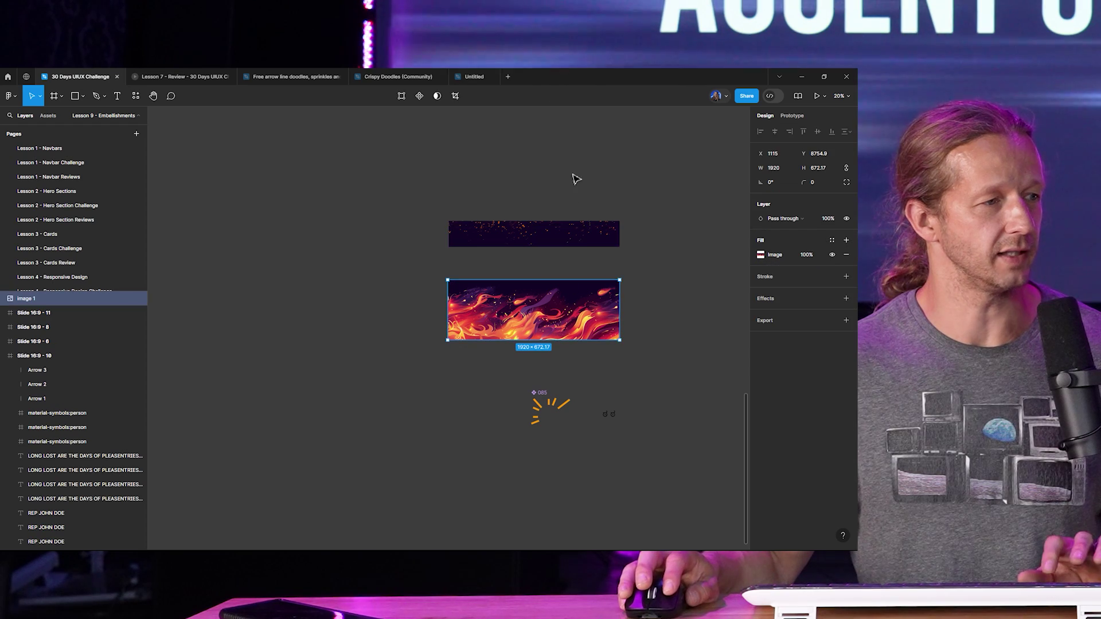
{"action": "scroll", "coordinate": [575, 179], "scroll_direction": "up", "scroll_amount": 15}
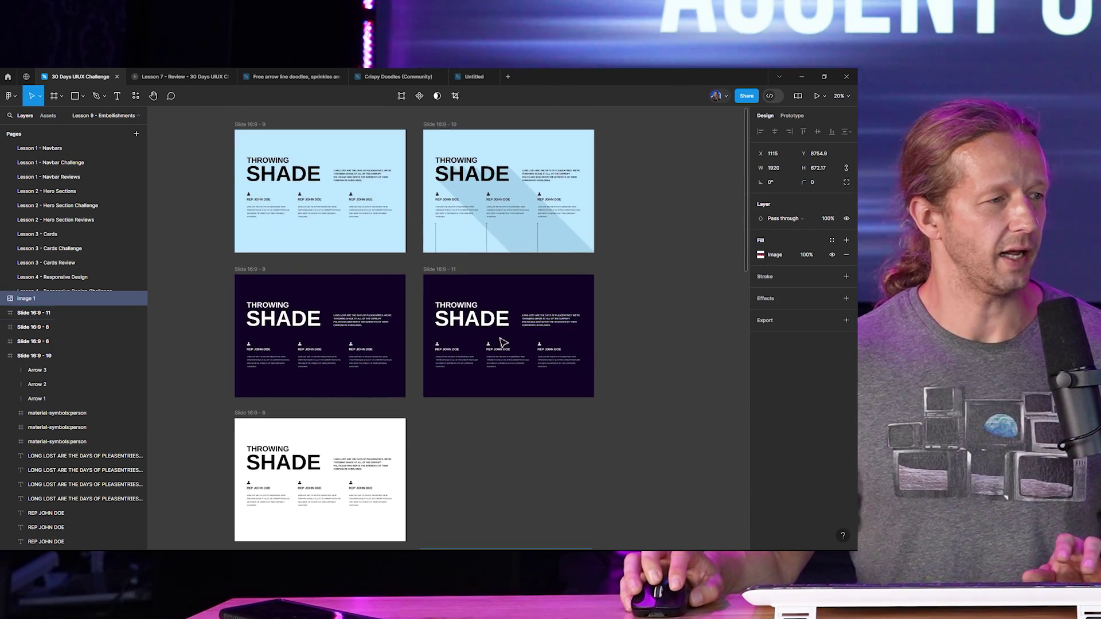
{"action": "scroll", "coordinate": [503, 342], "scroll_direction": "up", "scroll_amount": 5}
{"action": "left_click", "coordinate": [528, 304]}
{"action": "key", "text": "ctrl+v"}
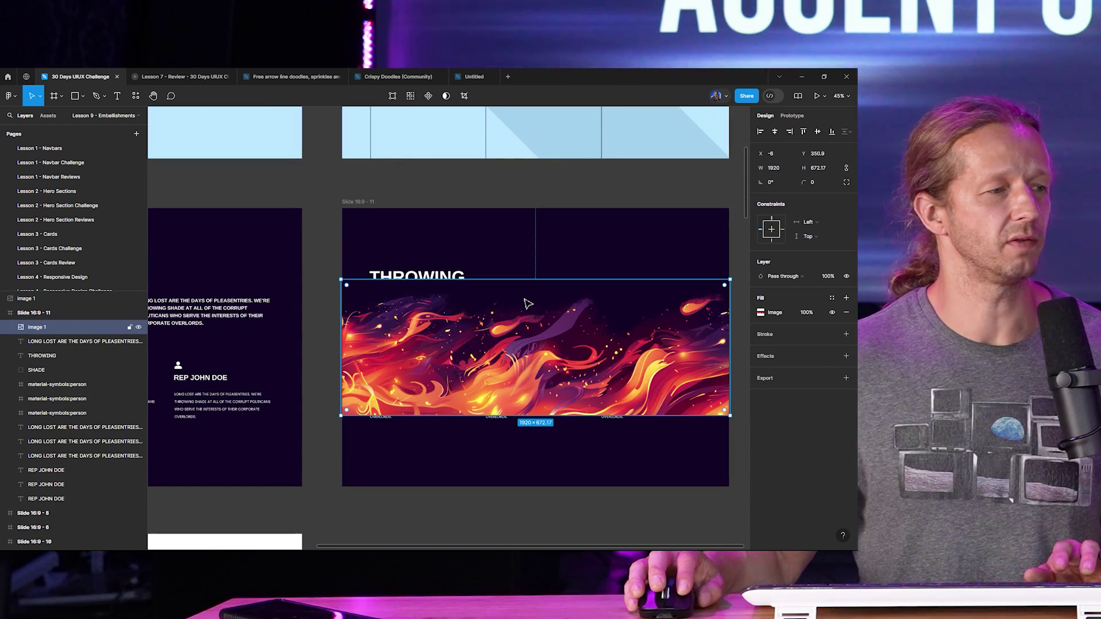
Step: Send the flame image behind the slide's text and move it down to about Y 863 so the slide's lower edge crops it
{"action": "left_click_drag", "start_coordinate": [527, 304], "coordinate": [529, 374]}
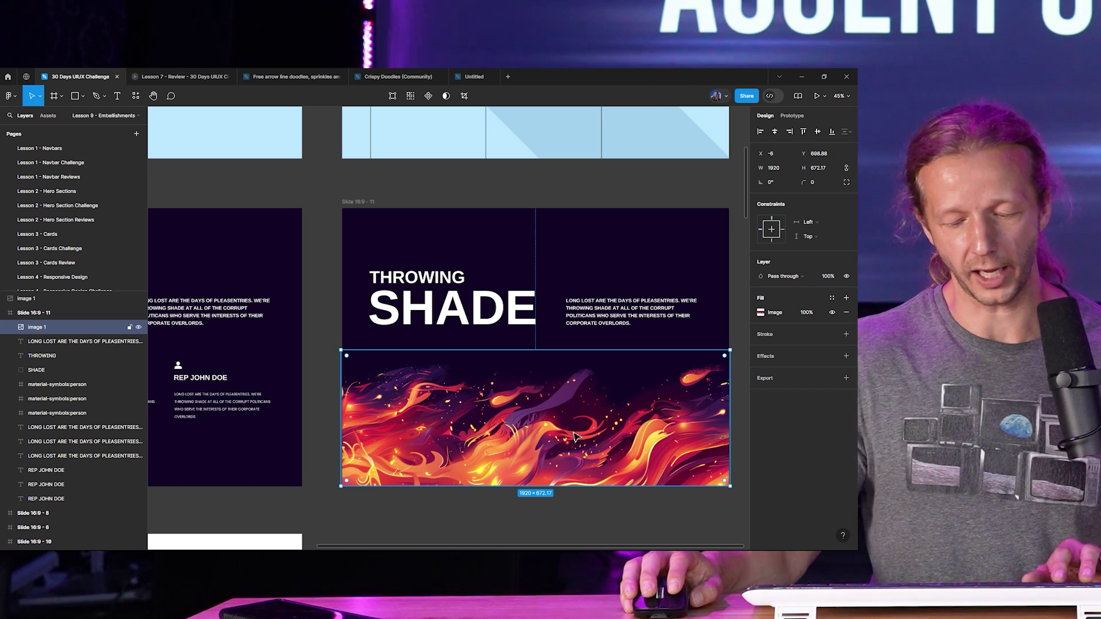
{"action": "key", "text": "ctrl+shift+bracketleft"}
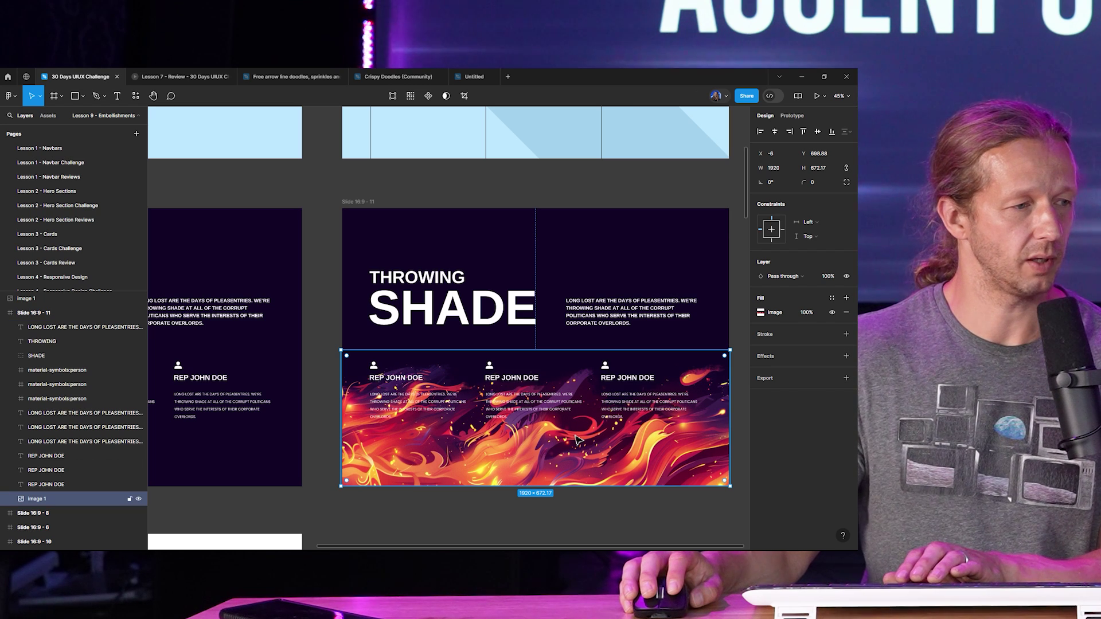
{"action": "left_click_drag", "start_coordinate": [575, 450], "coordinate": [594, 466]}
{"action": "left_click", "coordinate": [625, 535]}
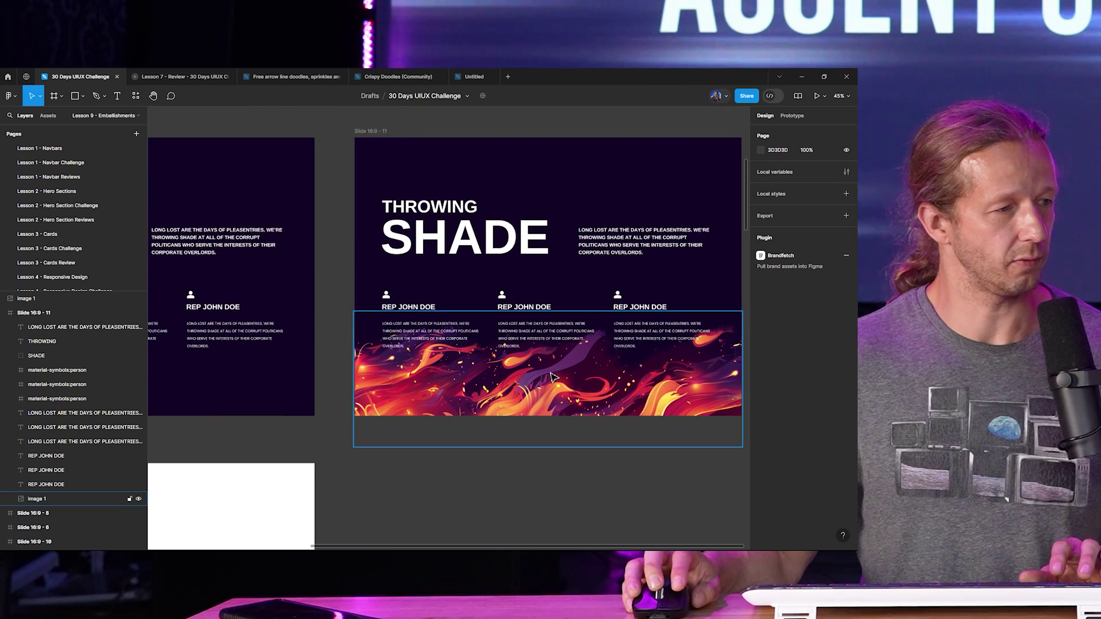
Step: Examine the readability of the small column text where it overlaps the flame image
{"action": "scroll", "coordinate": [551, 376], "scroll_direction": "up", "scroll_amount": 3, "text": "ctrl"}
{"action": "left_click", "coordinate": [465, 369]}
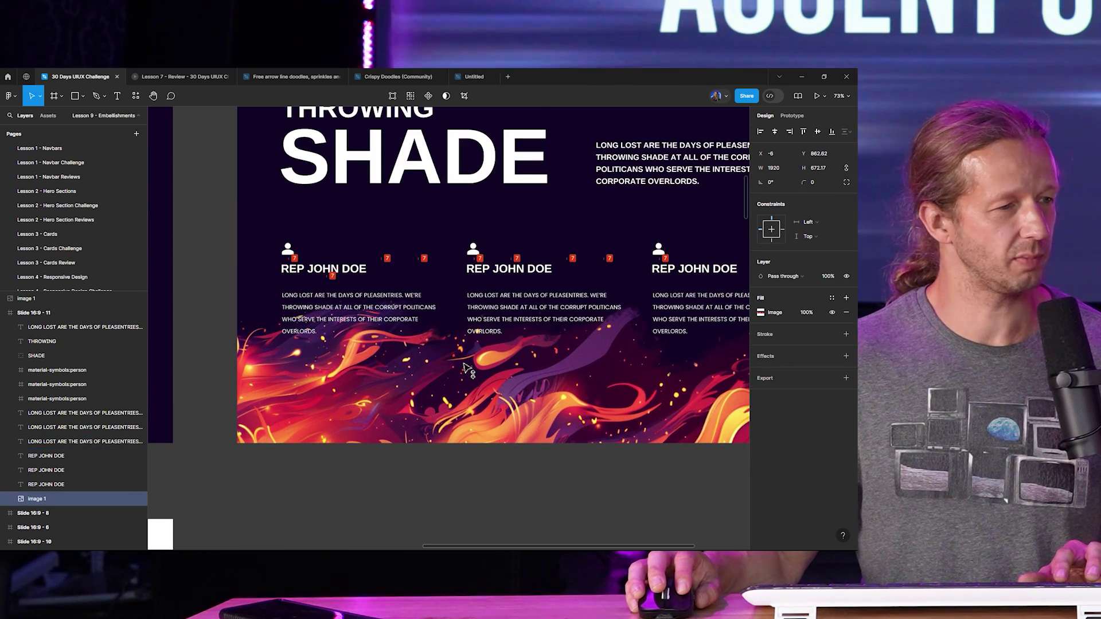
{"action": "left_click", "coordinate": [541, 508]}
{"action": "scroll", "coordinate": [562, 488], "scroll_direction": "down", "scroll_amount": 4, "text": "ctrl"}
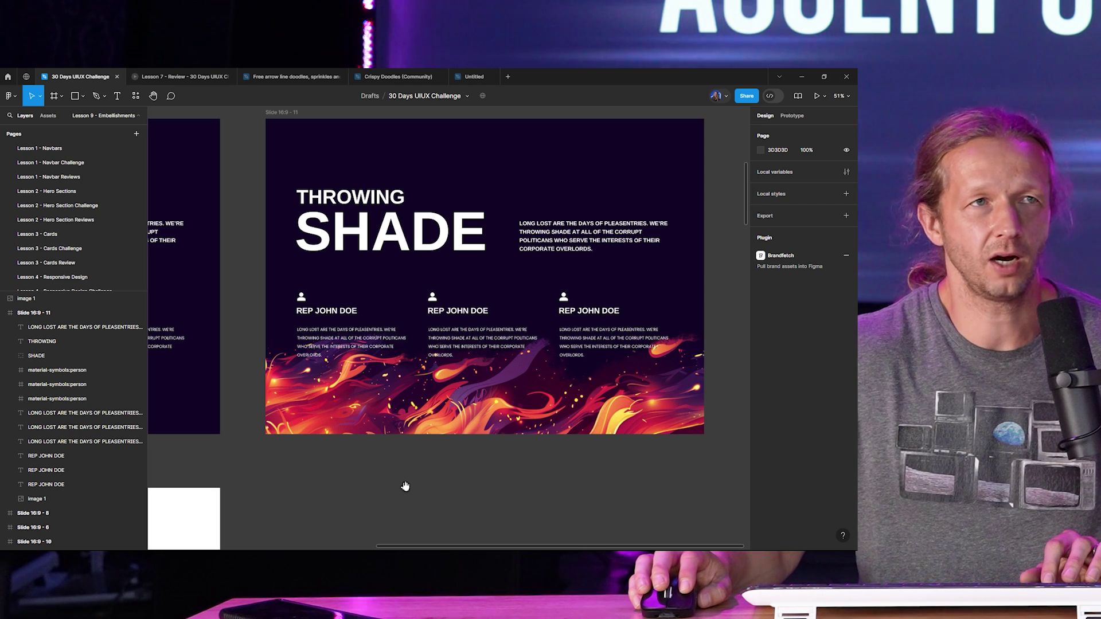
{"action": "left_click_drag", "start_coordinate": [405, 486], "coordinate": [435, 494]}
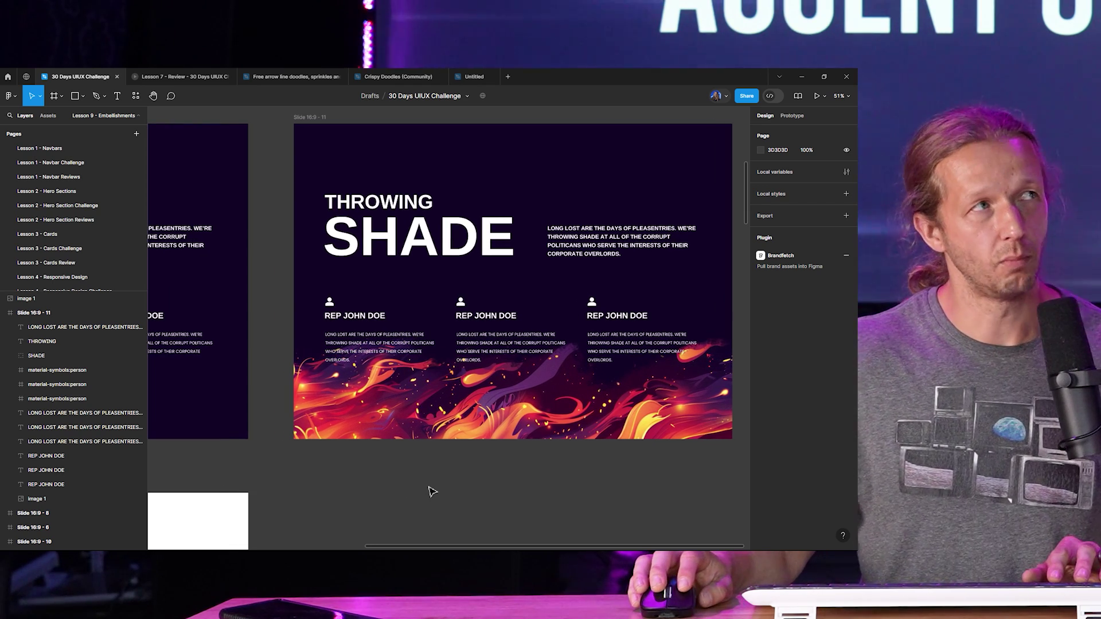
{"action": "scroll", "coordinate": [402, 479], "scroll_direction": "down", "scroll_amount": 3}
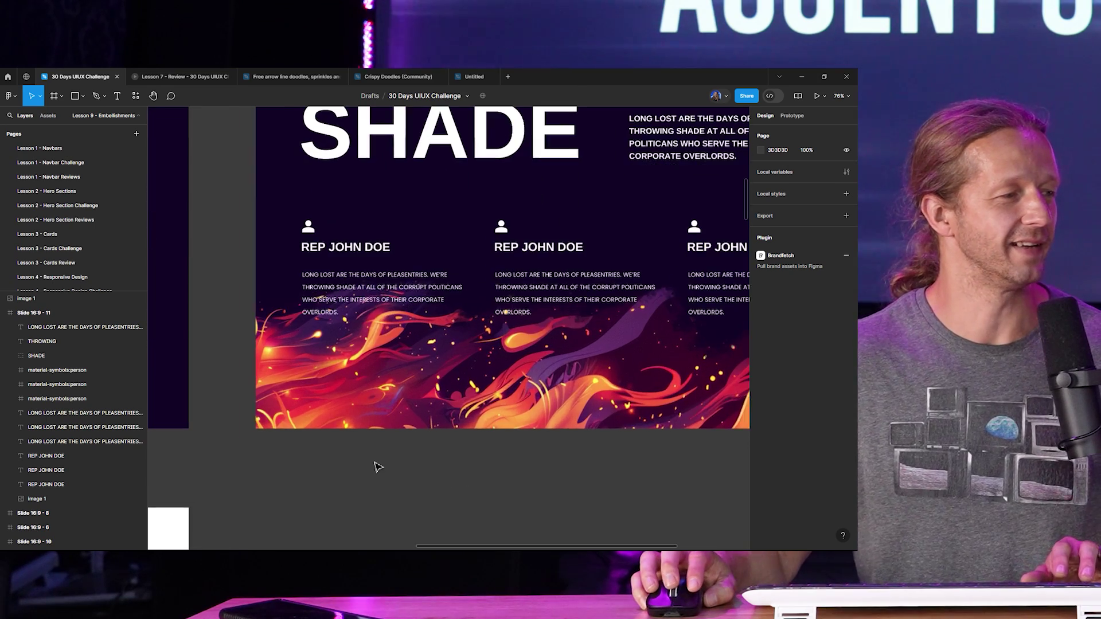
{"action": "scroll", "coordinate": [482, 472], "scroll_direction": "up", "scroll_amount": 5, "text": "ctrl"}
{"action": "left_click", "coordinate": [475, 312]}
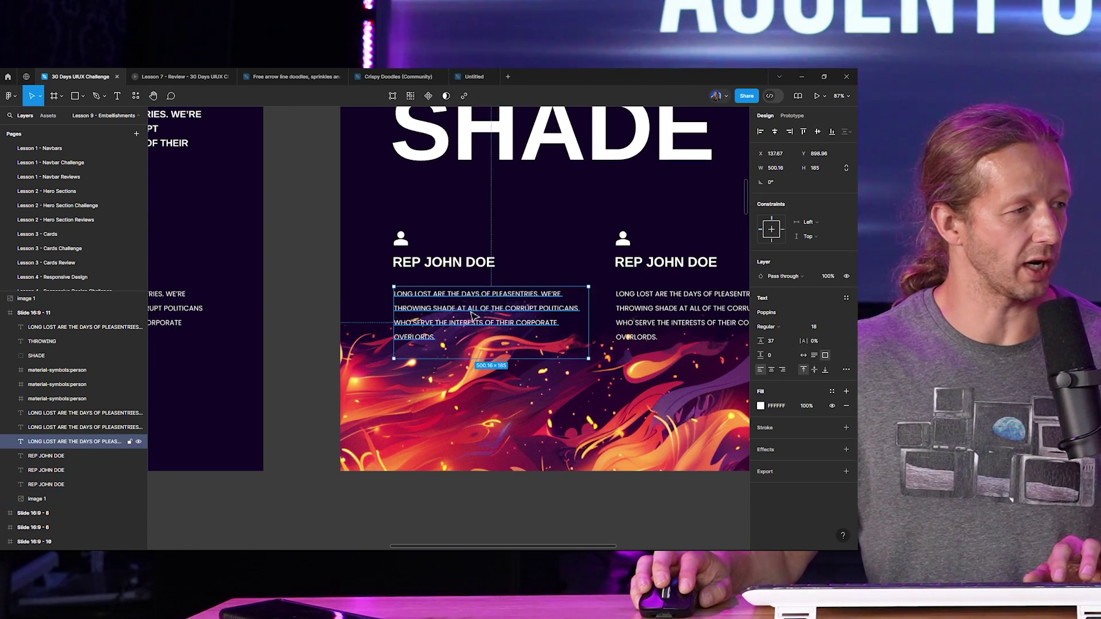
{"action": "left_click", "coordinate": [321, 280]}
{"action": "left_click_drag", "start_coordinate": [320, 278], "coordinate": [283, 308]}
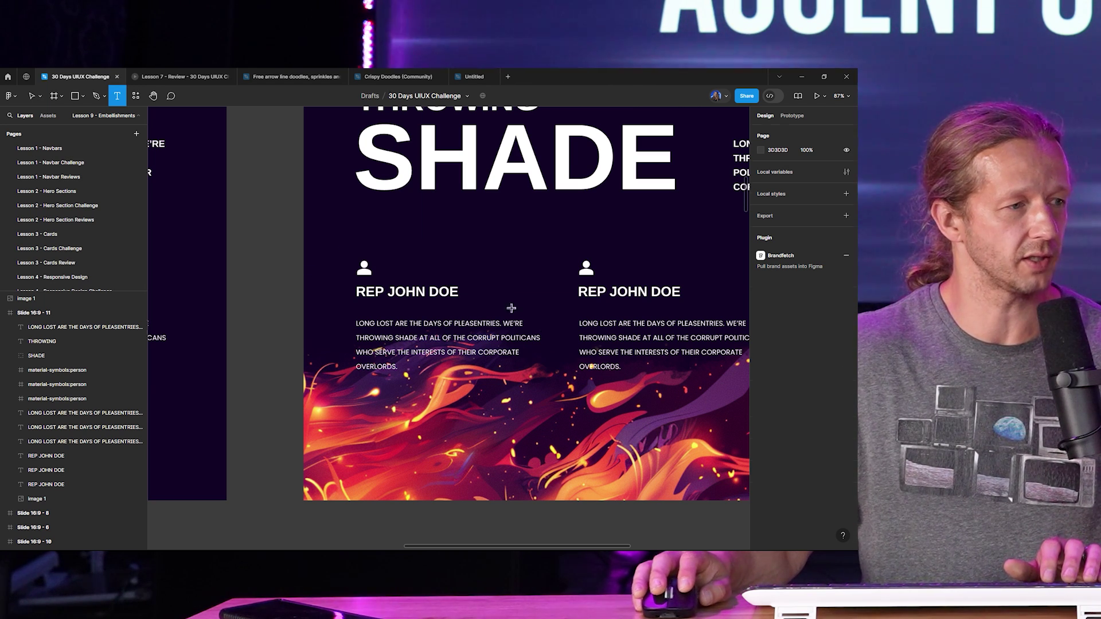
Step: Draw a rectangle about 535 × 367 px over the first column and move it beneath the column's icon and body text in the layer order
{"action": "left_click_drag", "start_coordinate": [343, 248], "coordinate": [556, 388]}
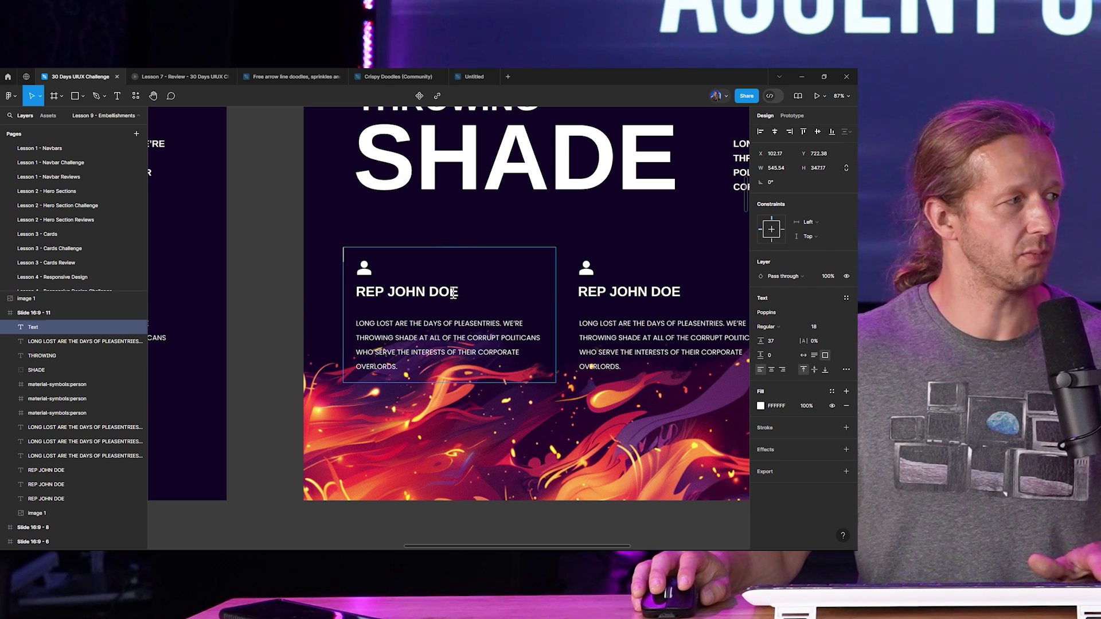
{"action": "key", "text": "Escape"}
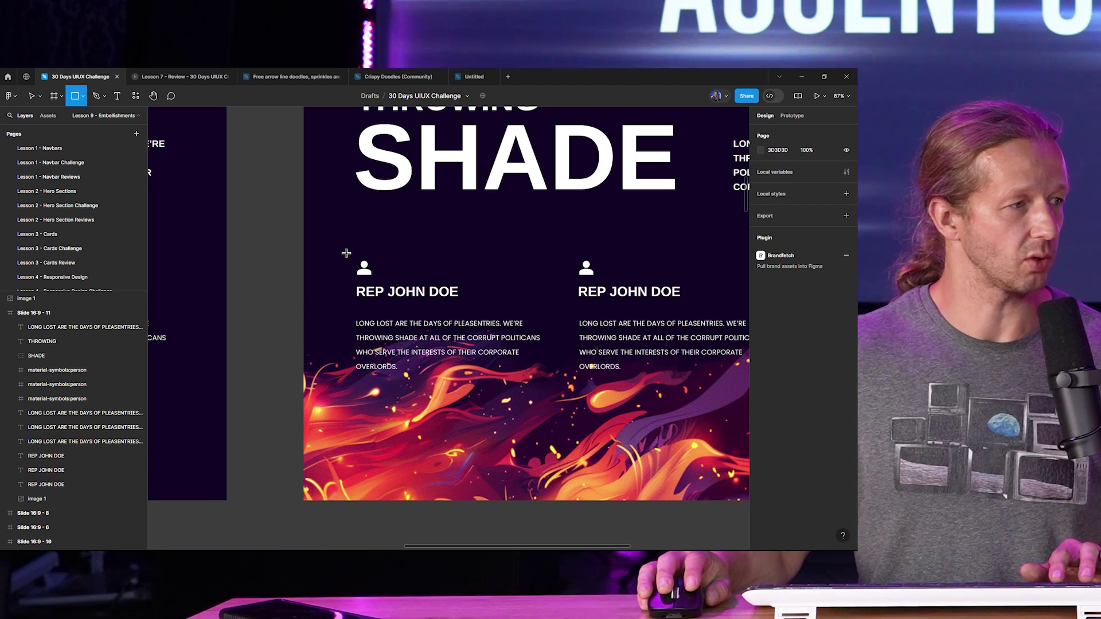
{"action": "left_click_drag", "start_coordinate": [344, 251], "coordinate": [551, 391]}
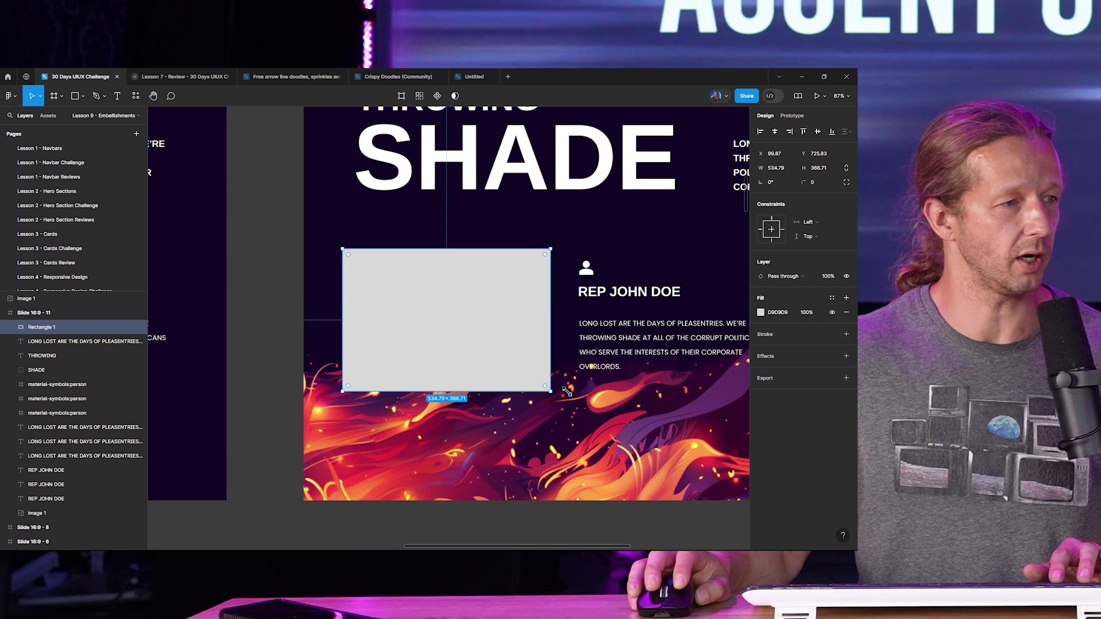
{"action": "left_click_drag", "start_coordinate": [46, 327], "coordinate": [60, 477]}
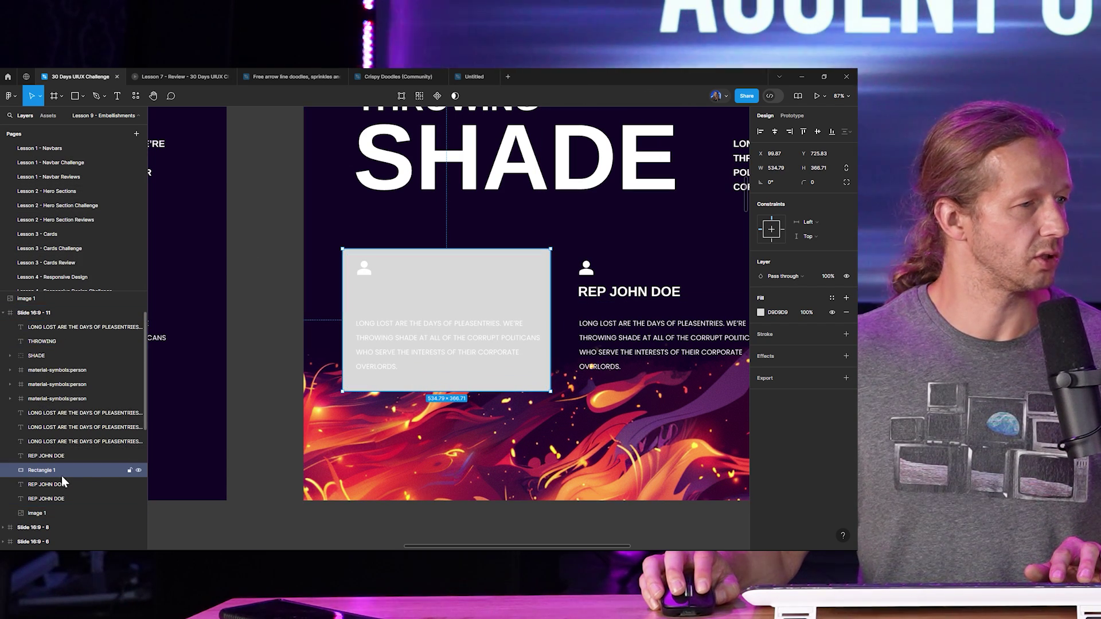
Step: Change the fill of the rectangle behind the first column to black, 000000
{"action": "left_click", "coordinate": [361, 267]}
{"action": "left_click", "coordinate": [433, 295]}
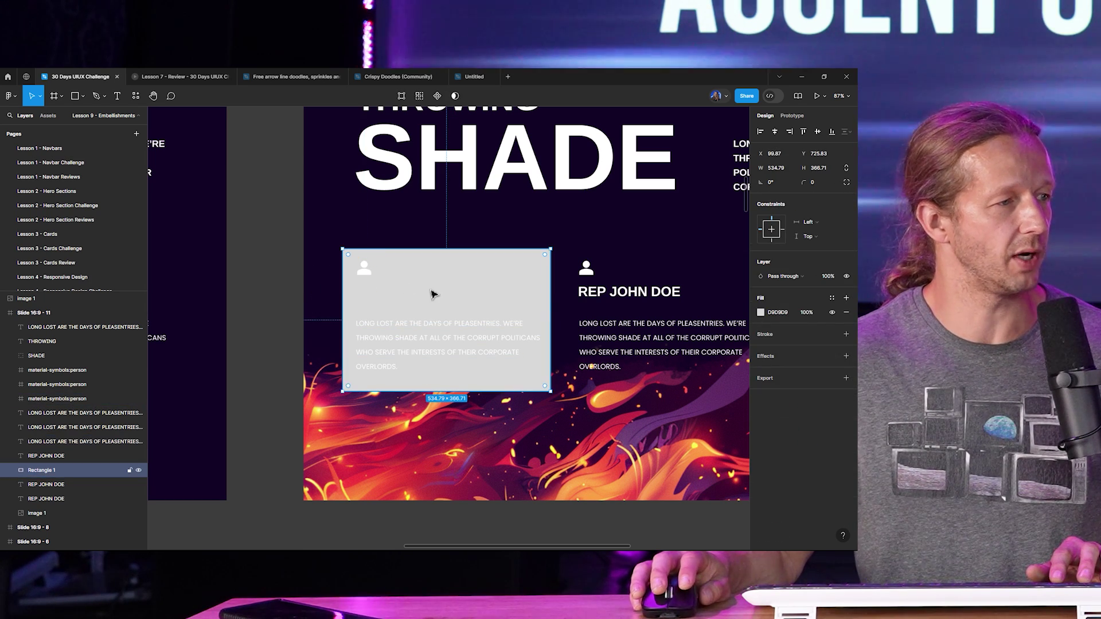
{"action": "left_click", "coordinate": [328, 410]}
{"action": "left_click", "coordinate": [395, 290]}
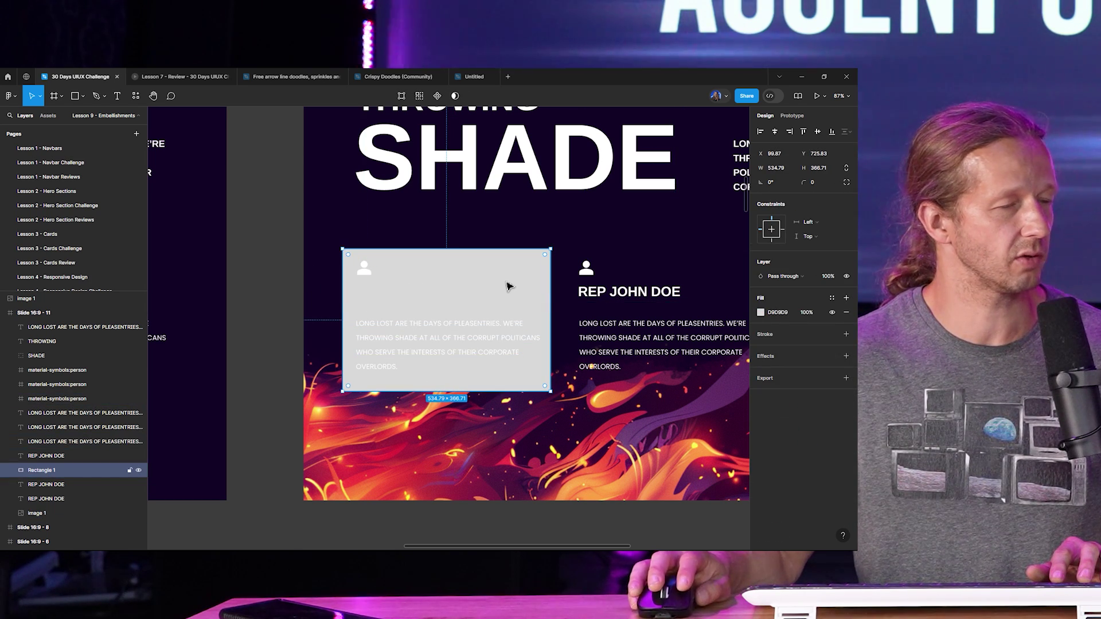
{"action": "left_click", "coordinate": [761, 313]}
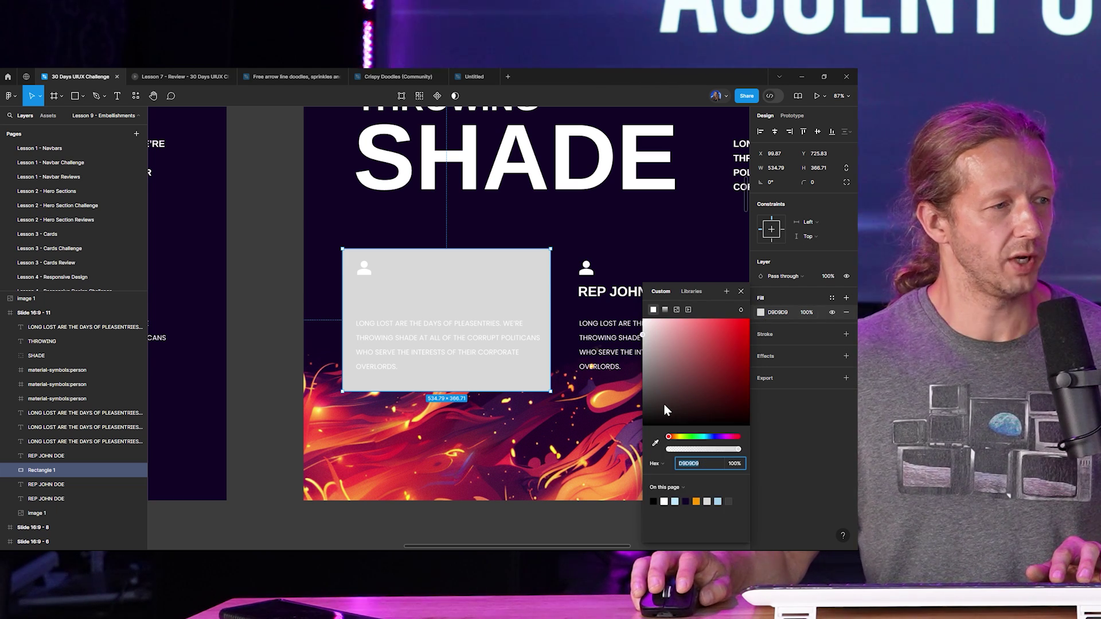
{"action": "left_click_drag", "start_coordinate": [665, 410], "coordinate": [646, 437]}
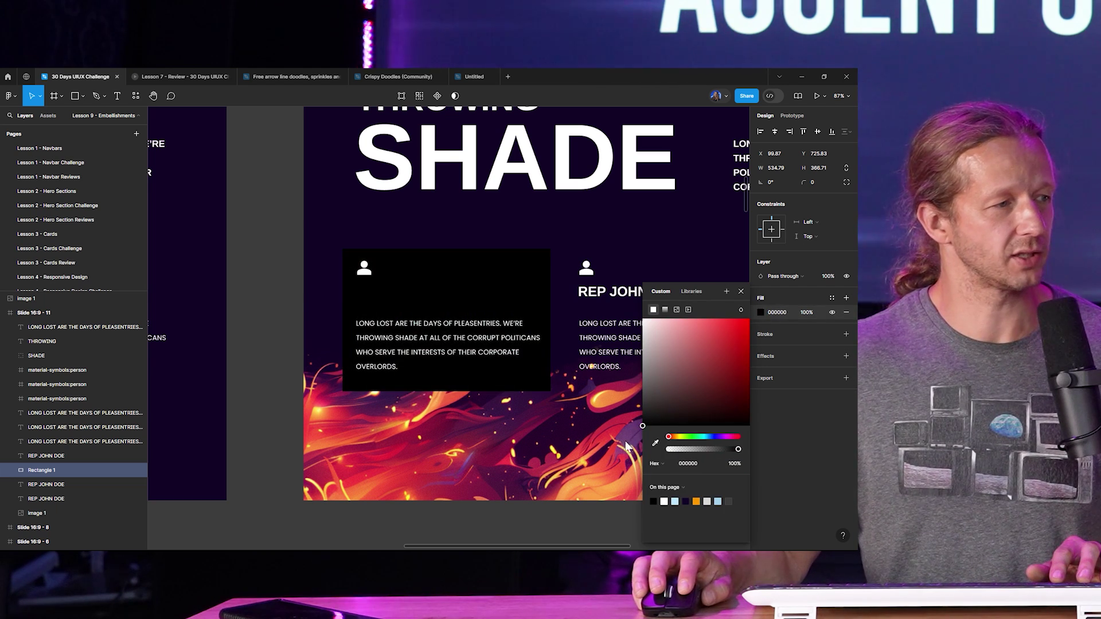
Step: Add a background blur effect to the rectangle behind the first column and lower its black fill's opacity to 40%
{"action": "left_click", "coordinate": [846, 356]}
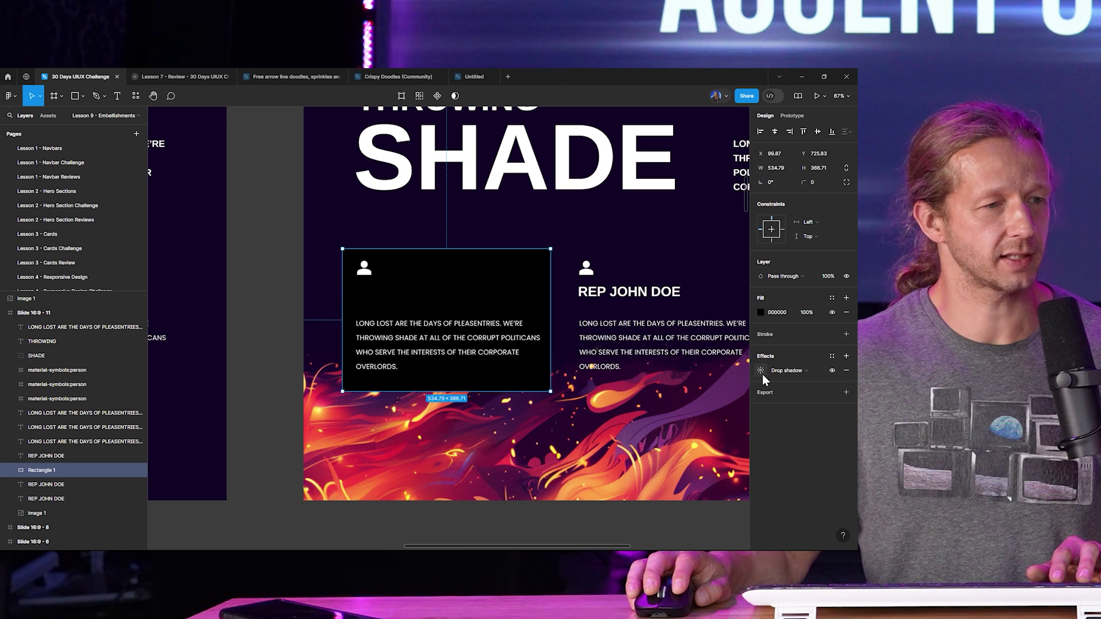
{"action": "left_click", "coordinate": [787, 371]}
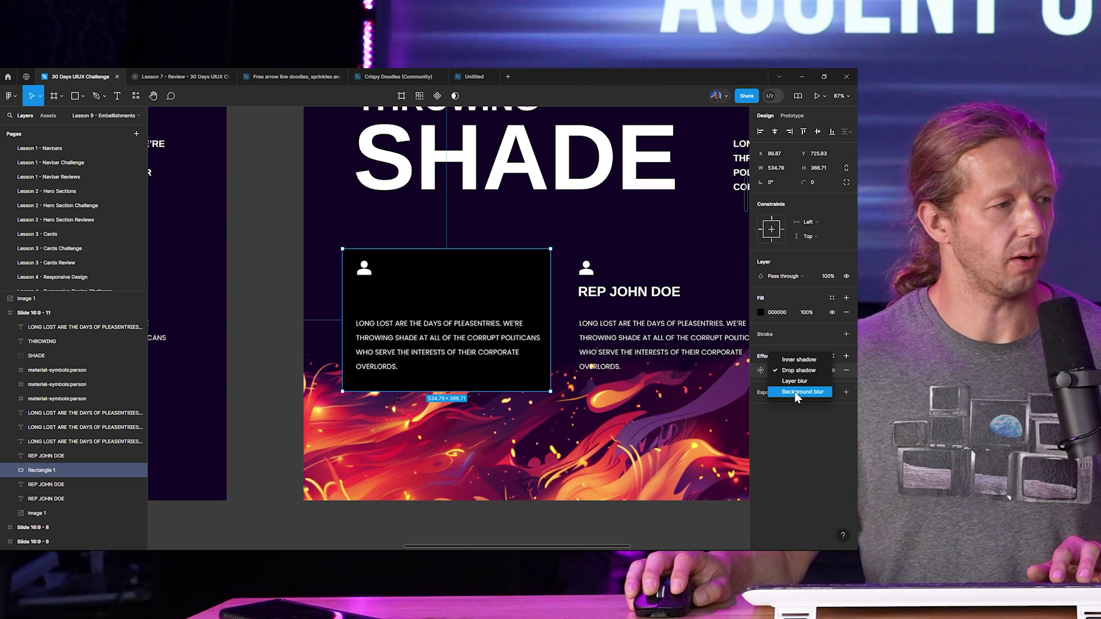
{"action": "left_click", "coordinate": [796, 393]}
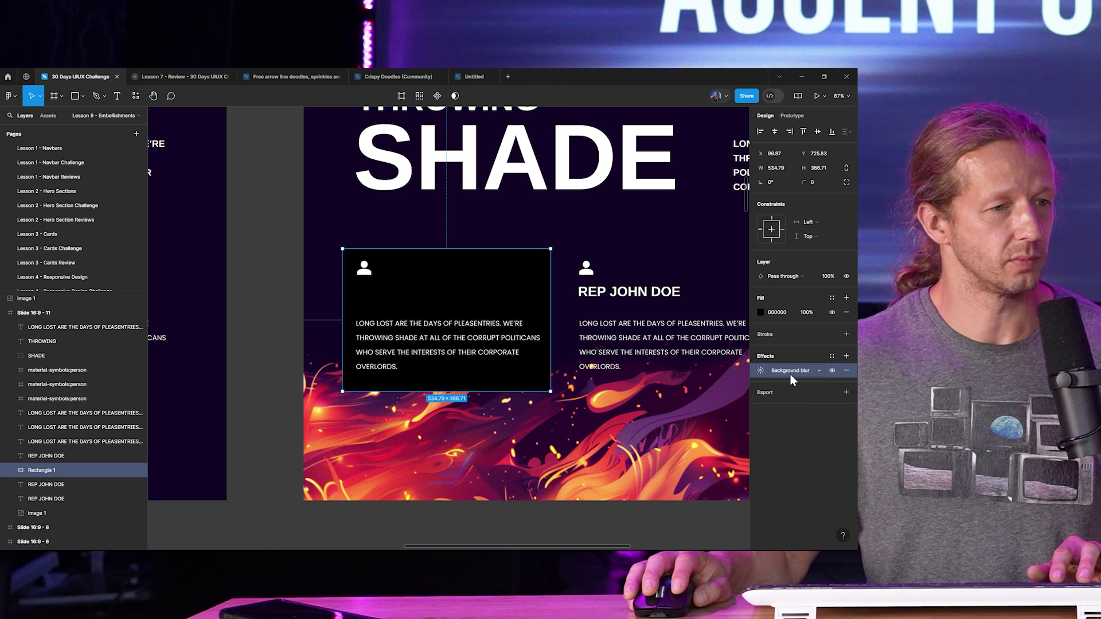
{"action": "left_click", "coordinate": [760, 372]}
{"action": "left_click", "coordinate": [761, 312]}
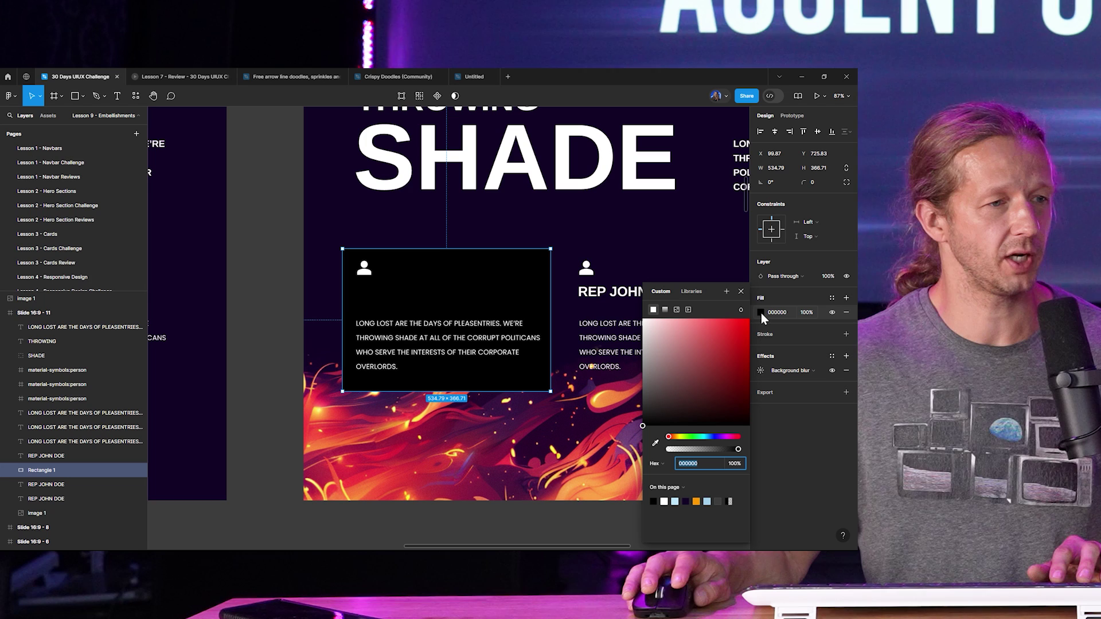
{"action": "left_click_drag", "start_coordinate": [739, 452], "coordinate": [691, 453]}
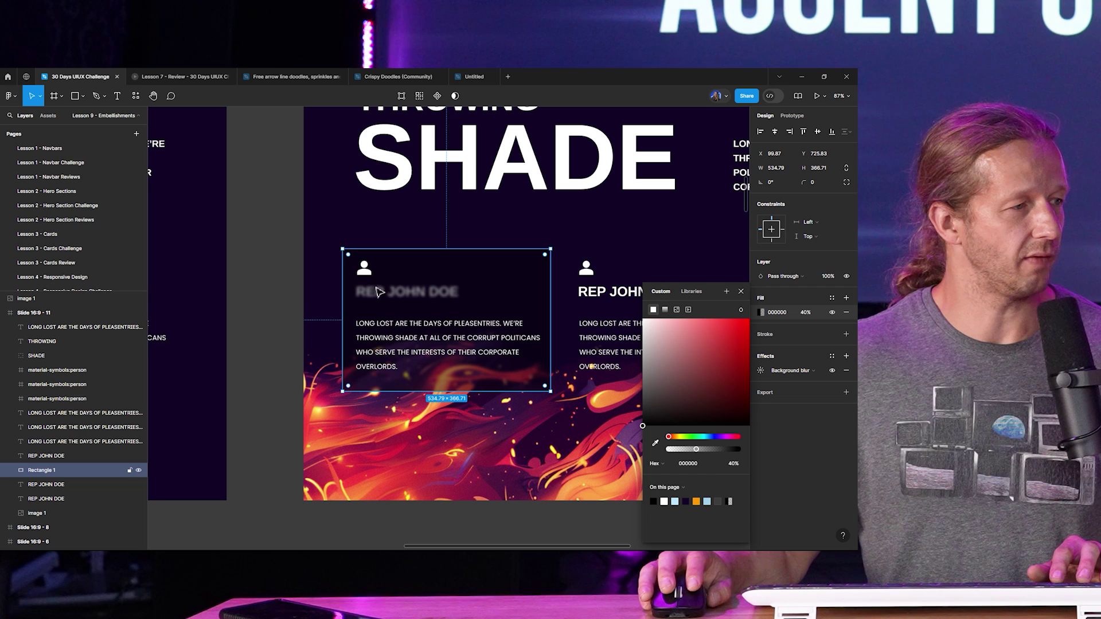
Step: Bring the first column's name heading in front of the rectangle and round the rectangle's corners to 10
{"action": "mouse_move", "coordinate": [49, 490]}
{"action": "left_mouse_down"}
{"action": "mouse_move", "coordinate": [56, 463]}
{"action": "mouse_move", "coordinate": [50, 481]}
{"action": "left_mouse_up"}
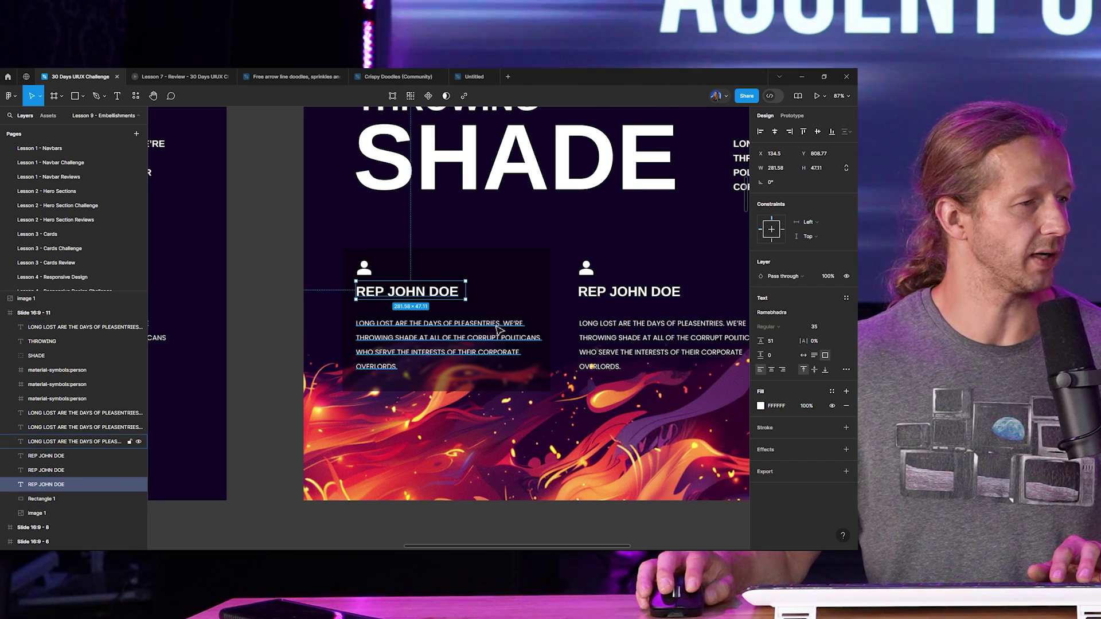
{"action": "left_click", "coordinate": [535, 282]}
{"action": "mouse_move", "coordinate": [545, 257]}
{"action": "left_mouse_down"}
{"action": "mouse_move", "coordinate": [542, 268]}
{"action": "mouse_move", "coordinate": [549, 257]}
{"action": "left_mouse_up"}
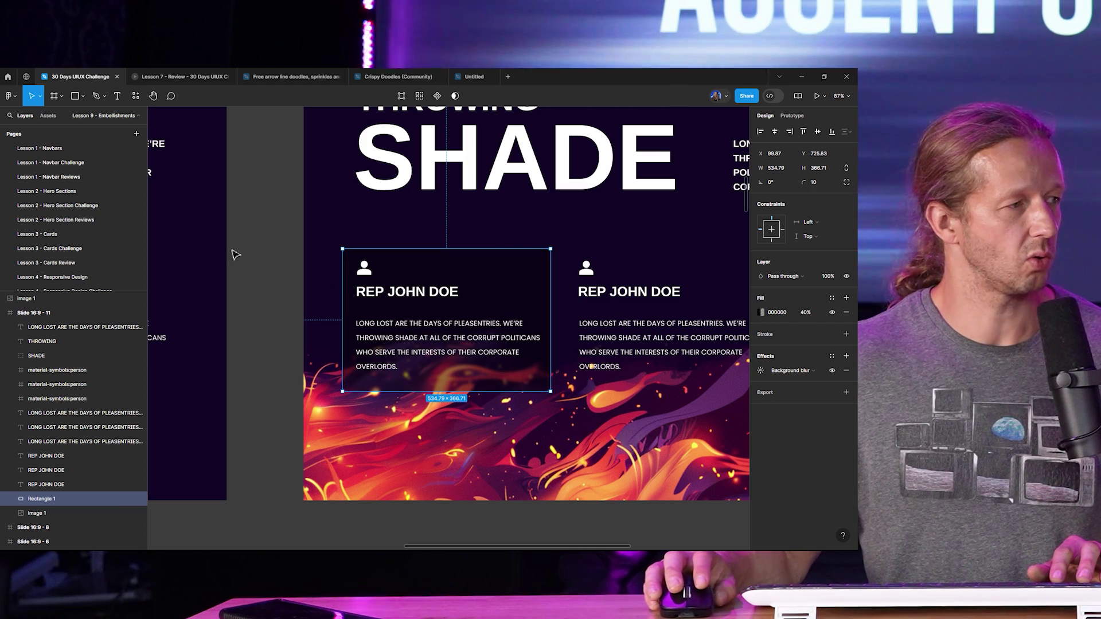
{"action": "left_click", "coordinate": [235, 254]}
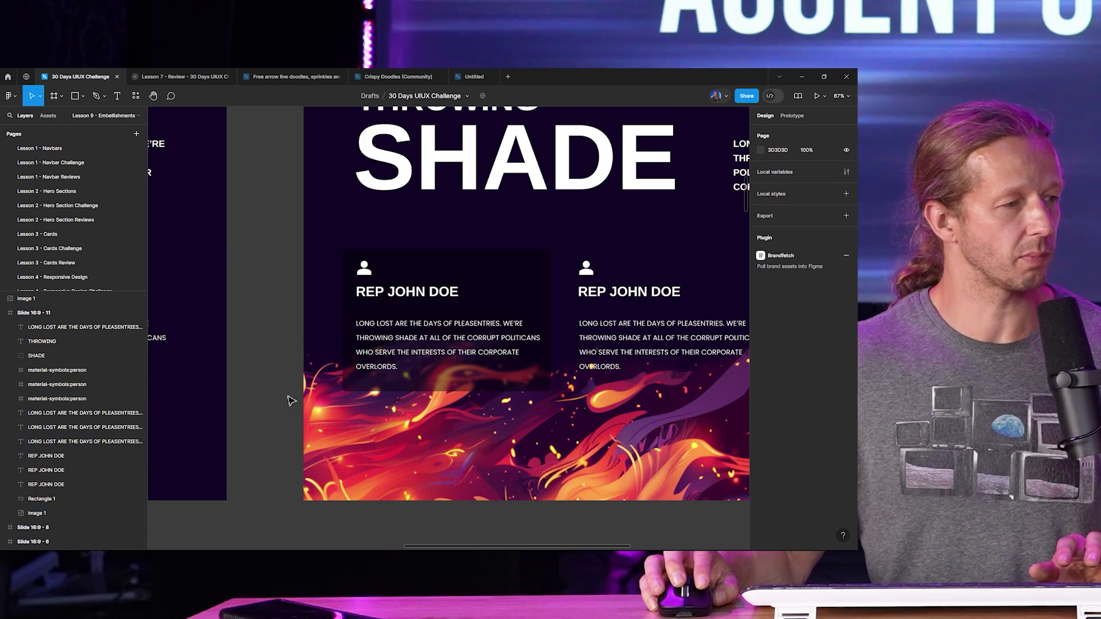
Step: Examine the first card's text readability and the blurred flames along its lower part up close
{"action": "scroll", "coordinate": [273, 403], "scroll_direction": "up", "scroll_amount": 3}
{"action": "scroll", "coordinate": [590, 386], "scroll_direction": "down", "scroll_amount": 1}
{"action": "left_click_drag", "start_coordinate": [645, 387], "coordinate": [446, 366]}
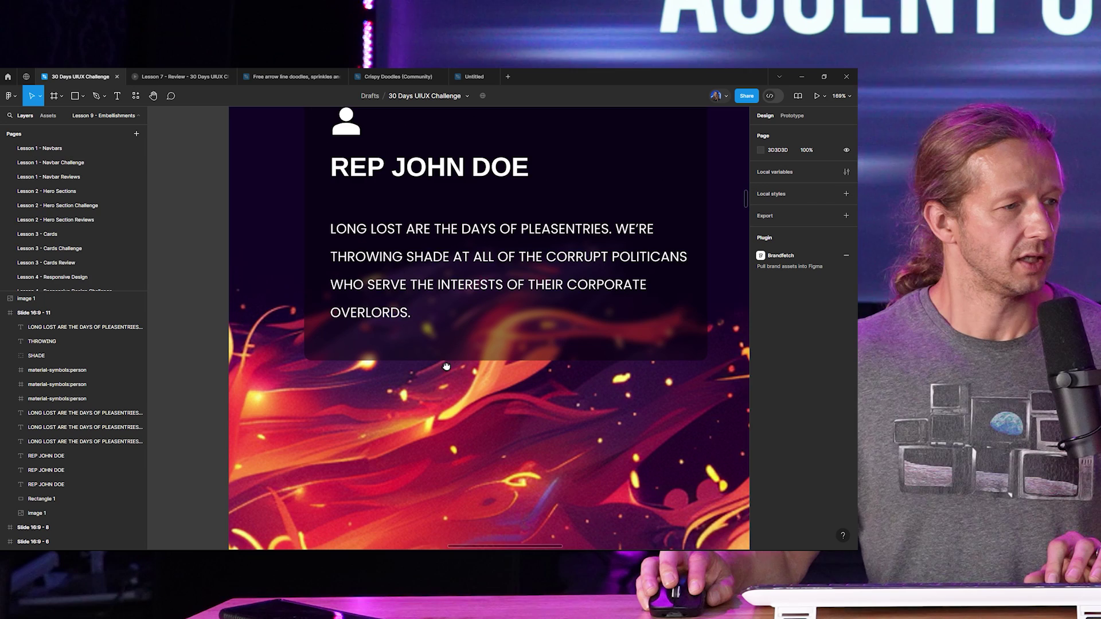
{"action": "scroll", "coordinate": [446, 366], "scroll_direction": "down", "scroll_amount": 1}
{"action": "scroll", "coordinate": [480, 365], "scroll_direction": "up", "scroll_amount": 3}
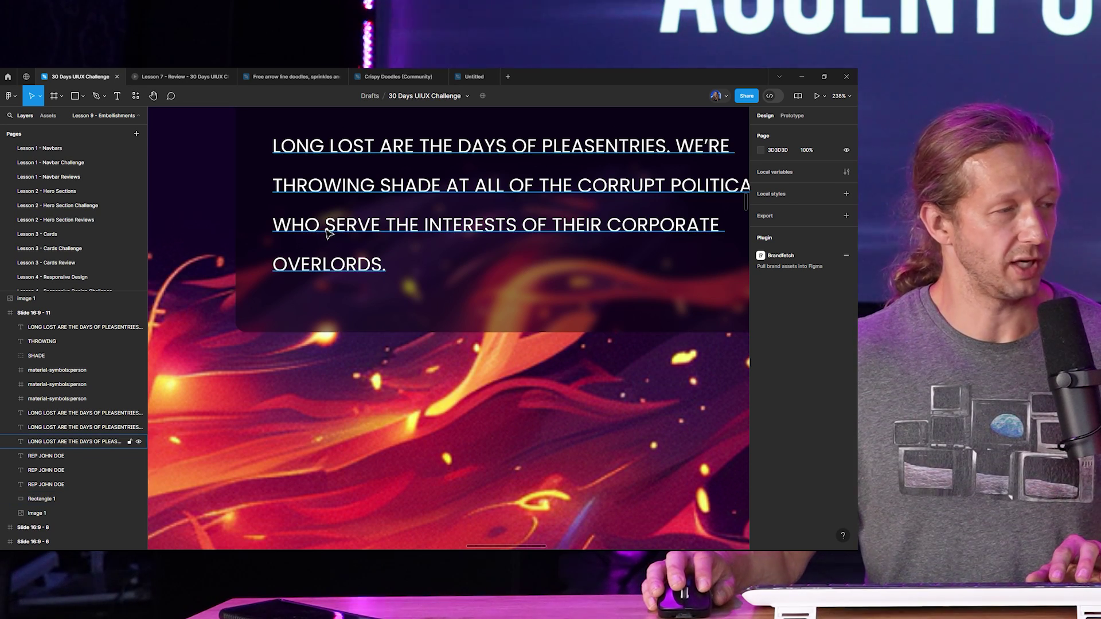
{"action": "scroll", "coordinate": [468, 246], "scroll_direction": "down", "scroll_amount": 3}
Step: Recolour the first card's fill by sampling the slide's dark purple background and adjusting it to 361861 at 41% opacity
{"action": "left_click", "coordinate": [514, 266]}
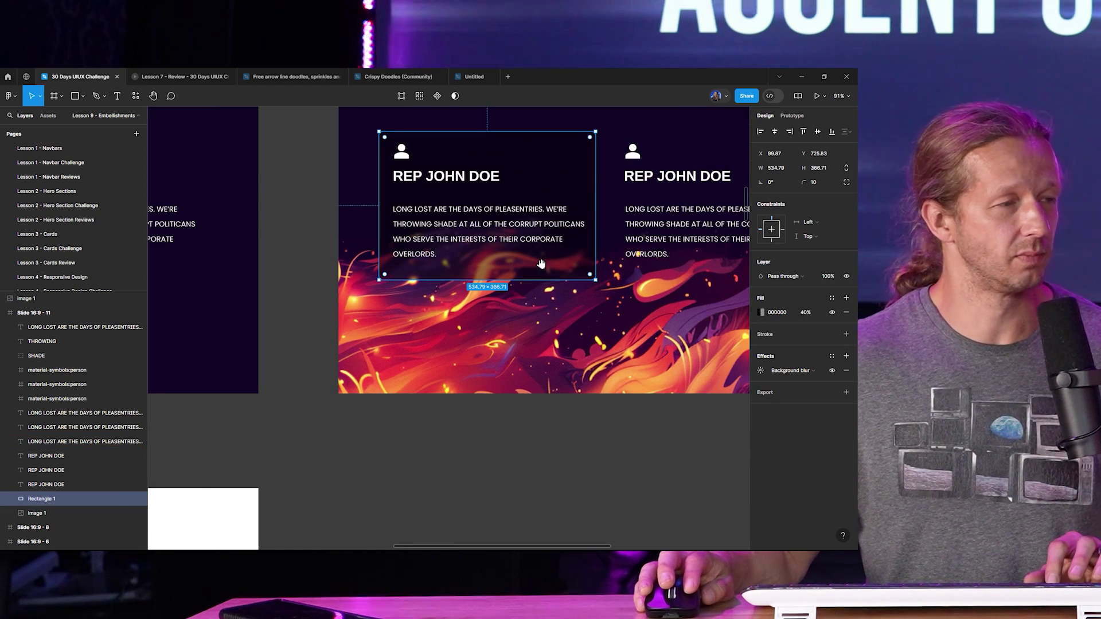
{"action": "left_click_drag", "start_coordinate": [541, 263], "coordinate": [518, 324]}
{"action": "left_click", "coordinate": [761, 312]}
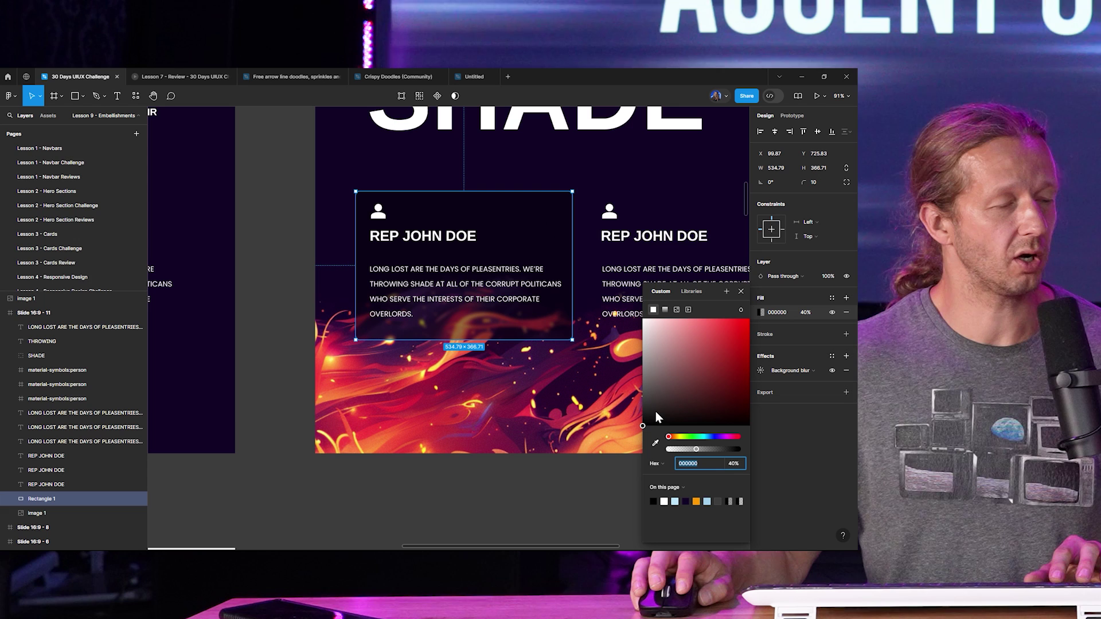
{"action": "left_click", "coordinate": [655, 444]}
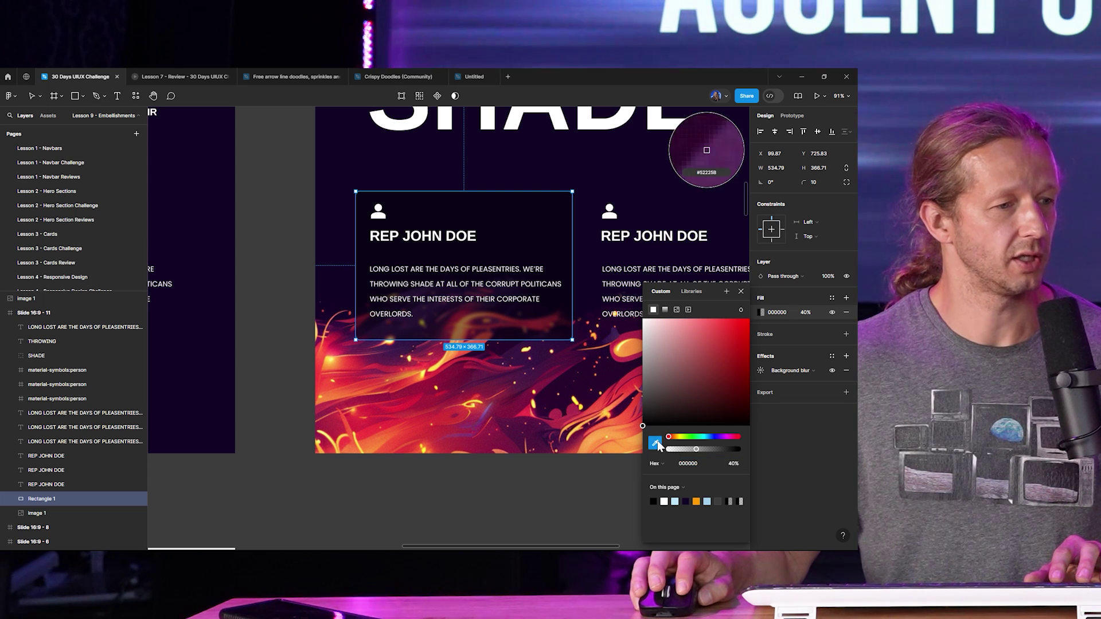
{"action": "left_click", "coordinate": [702, 148]}
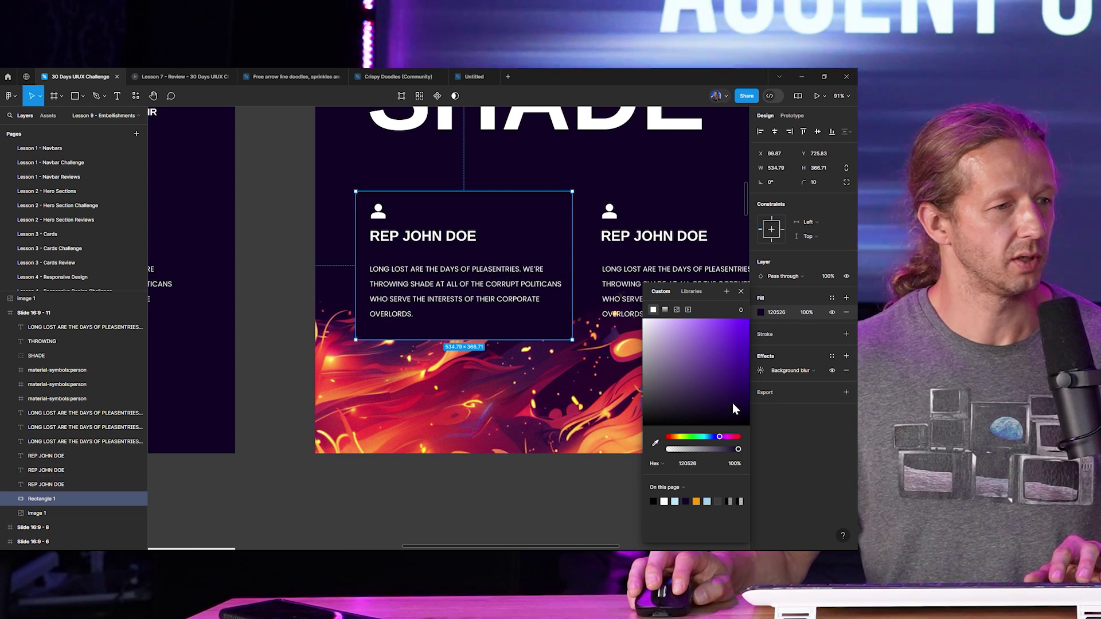
{"action": "left_click_drag", "start_coordinate": [734, 409], "coordinate": [723, 361]}
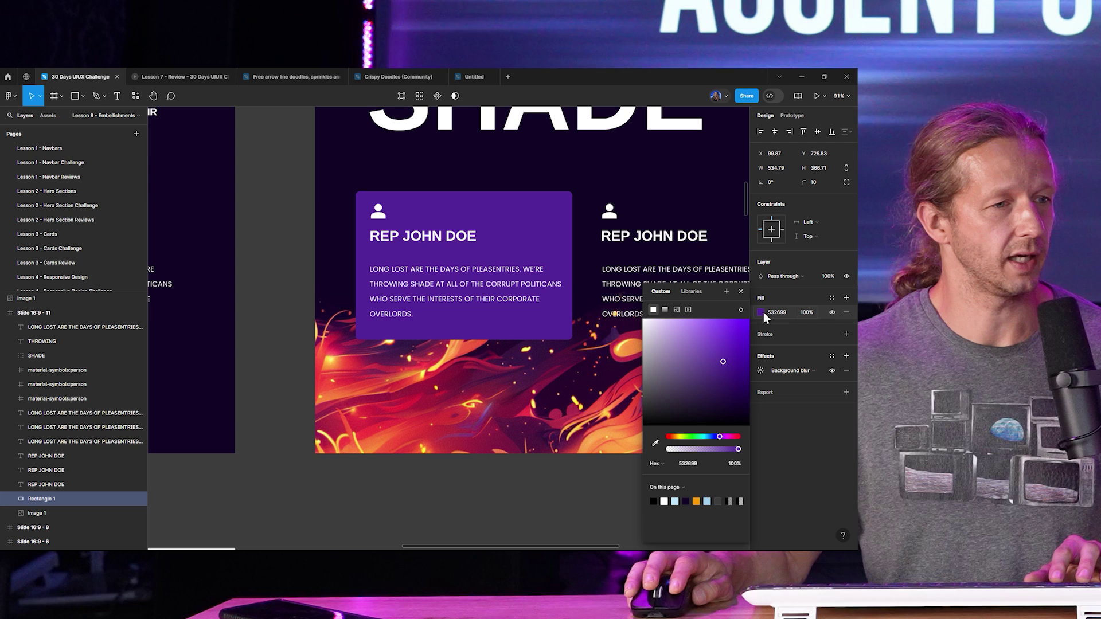
{"action": "left_click_drag", "start_coordinate": [736, 449], "coordinate": [696, 453]}
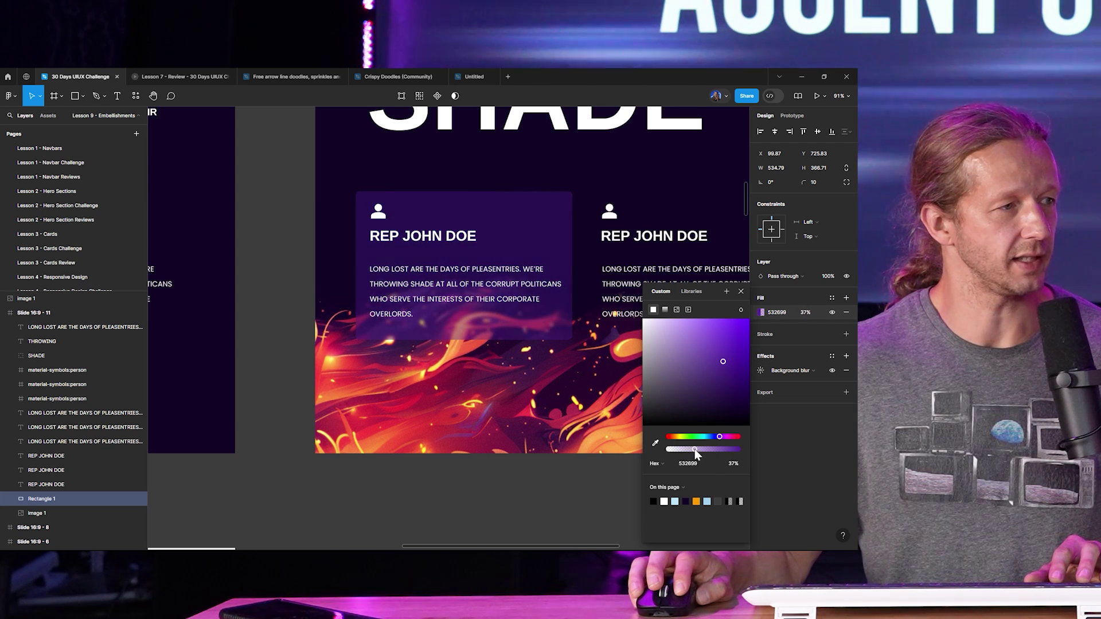
{"action": "left_click_drag", "start_coordinate": [722, 372], "coordinate": [720, 387]}
Step: Set the first card's background blur to about 11.9
{"action": "left_click", "coordinate": [760, 370]}
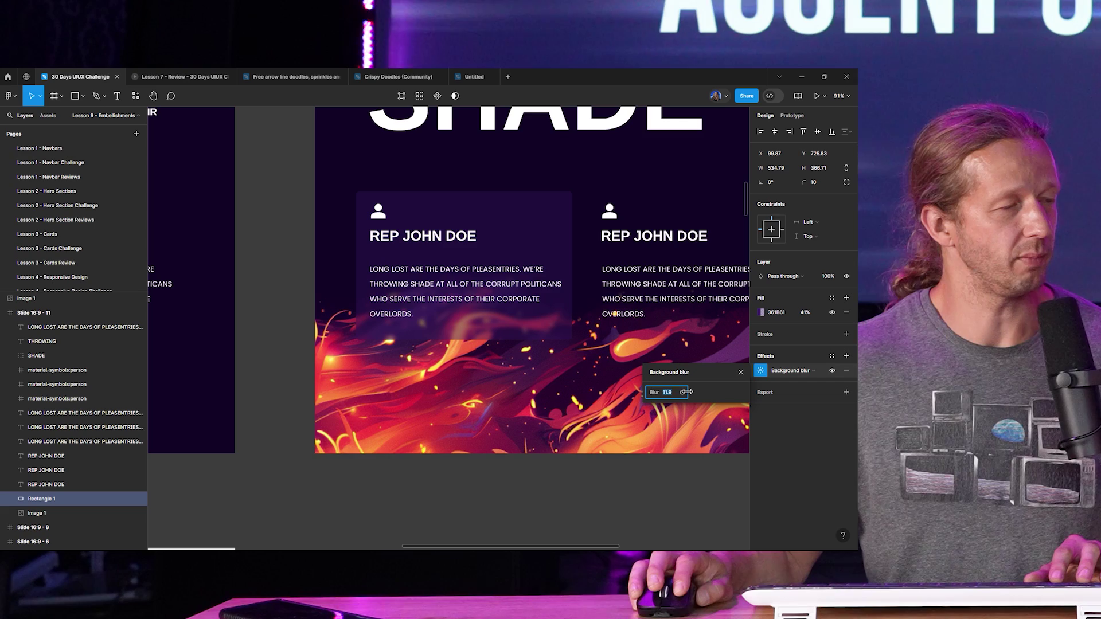
{"action": "left_click", "coordinate": [625, 477]}
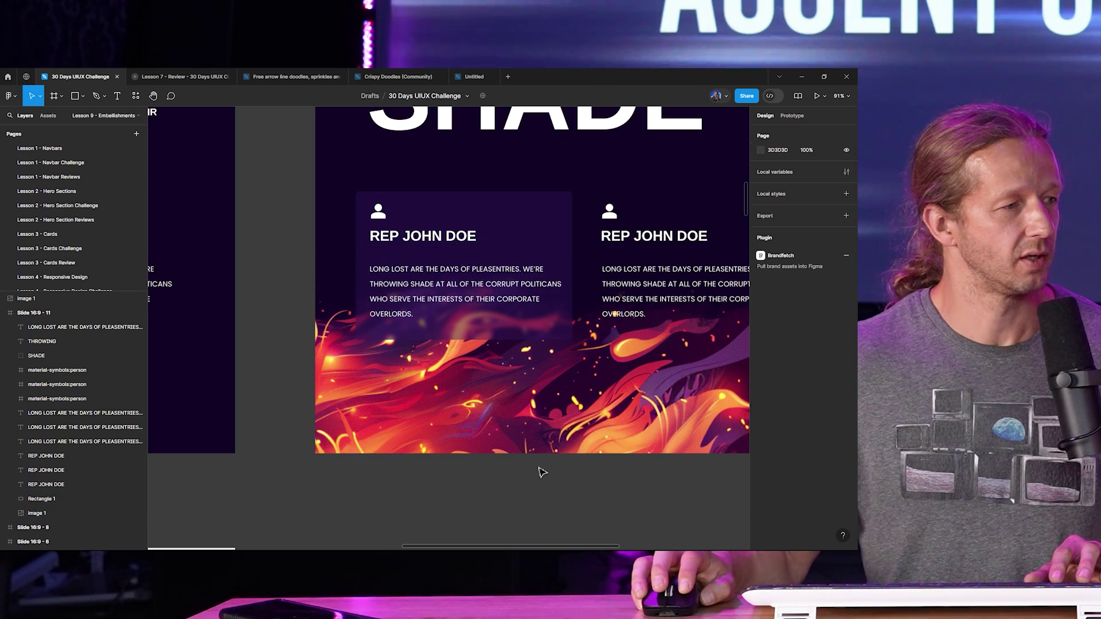
{"action": "left_click", "coordinate": [488, 331]}
{"action": "left_click", "coordinate": [275, 248]}
Step: Duplicate the first column's card and place the copy behind the second column at about X 674
{"action": "scroll", "coordinate": [277, 249], "scroll_direction": "down", "scroll_amount": 6}
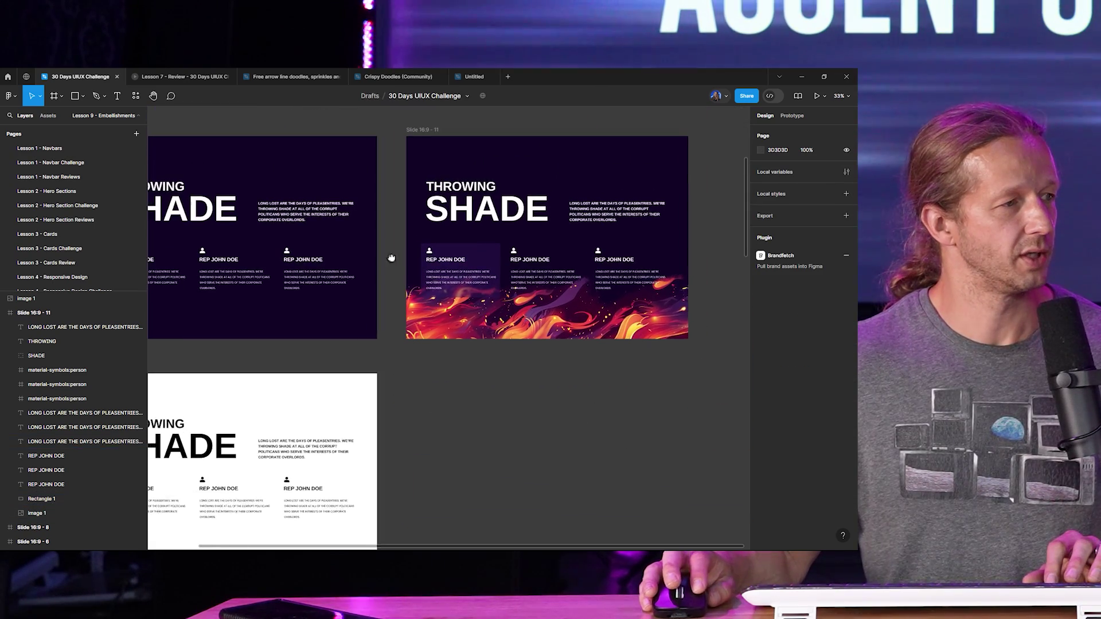
{"action": "scroll", "coordinate": [404, 239], "scroll_direction": "up", "scroll_amount": 4}
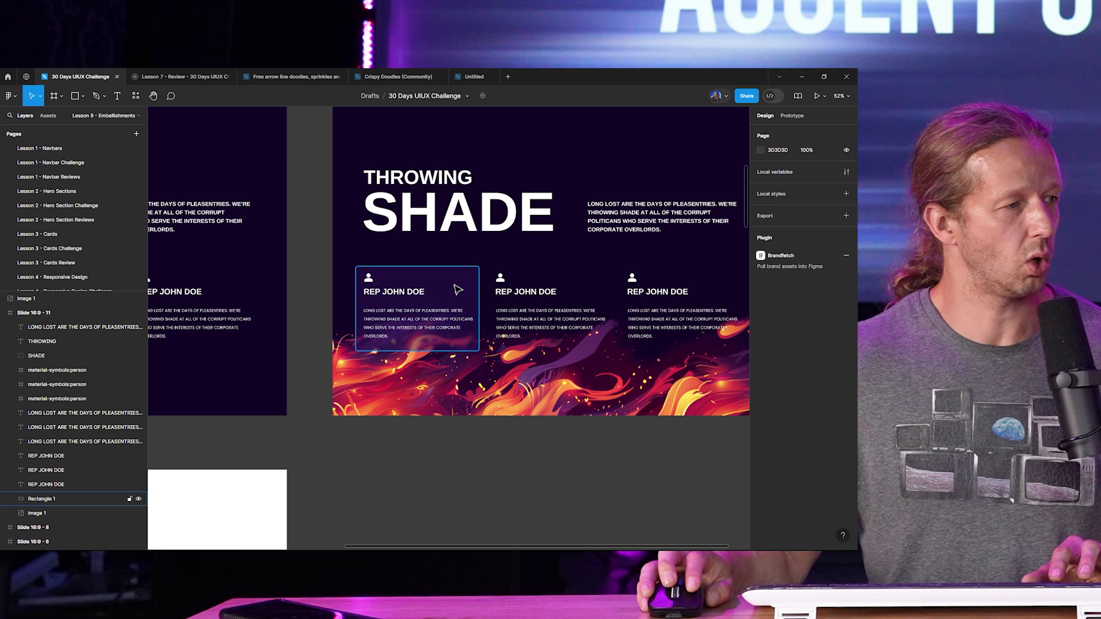
{"action": "left_click", "coordinate": [465, 289]}
{"action": "left_click_drag", "start_coordinate": [453, 284], "coordinate": [618, 306], "text": "alt"}
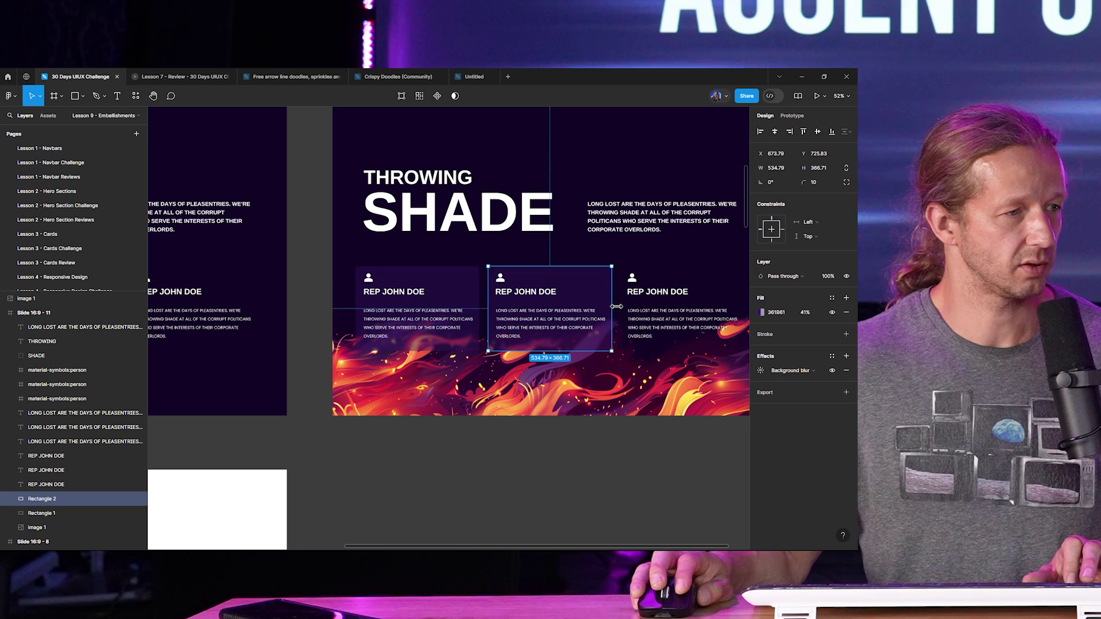
{"action": "scroll", "coordinate": [609, 382], "scroll_direction": "down", "scroll_amount": 1}
Step: Duplicate the second column's card and place the copy behind the third column at about X 1245
{"action": "left_click", "coordinate": [622, 462]}
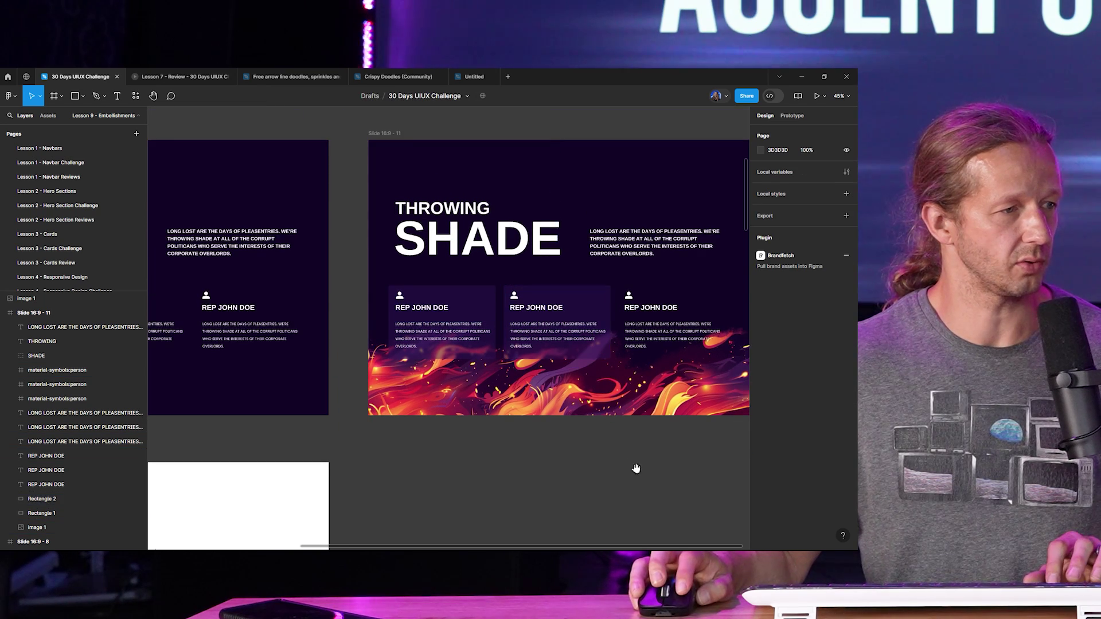
{"action": "left_click_drag", "start_coordinate": [634, 466], "coordinate": [561, 462]}
{"action": "left_click", "coordinate": [520, 292]}
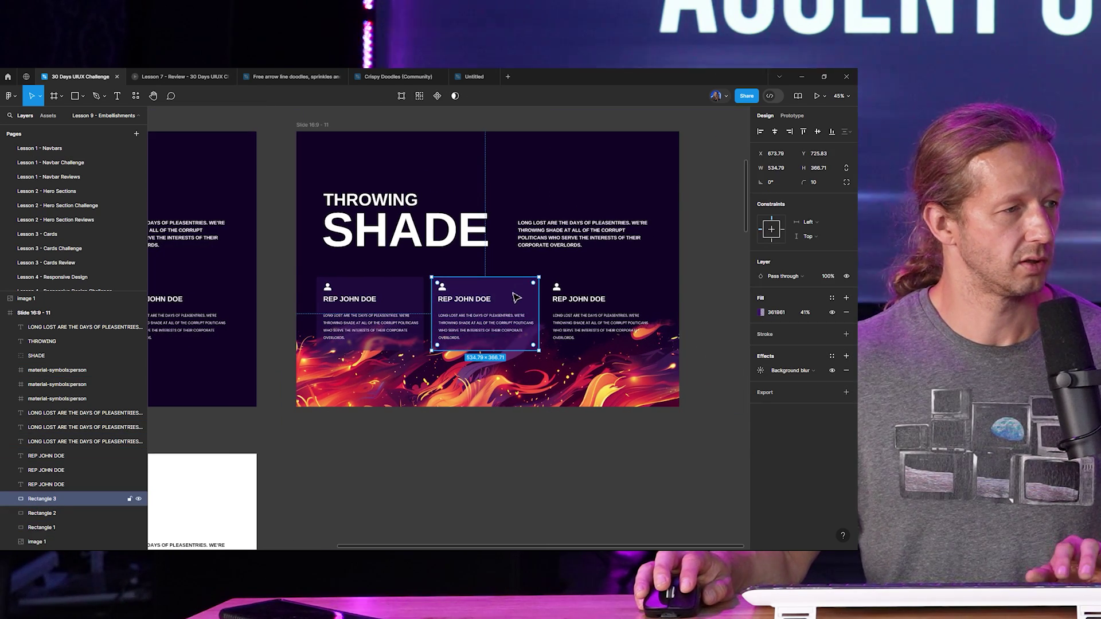
{"action": "left_click_drag", "start_coordinate": [516, 297], "coordinate": [635, 299]}
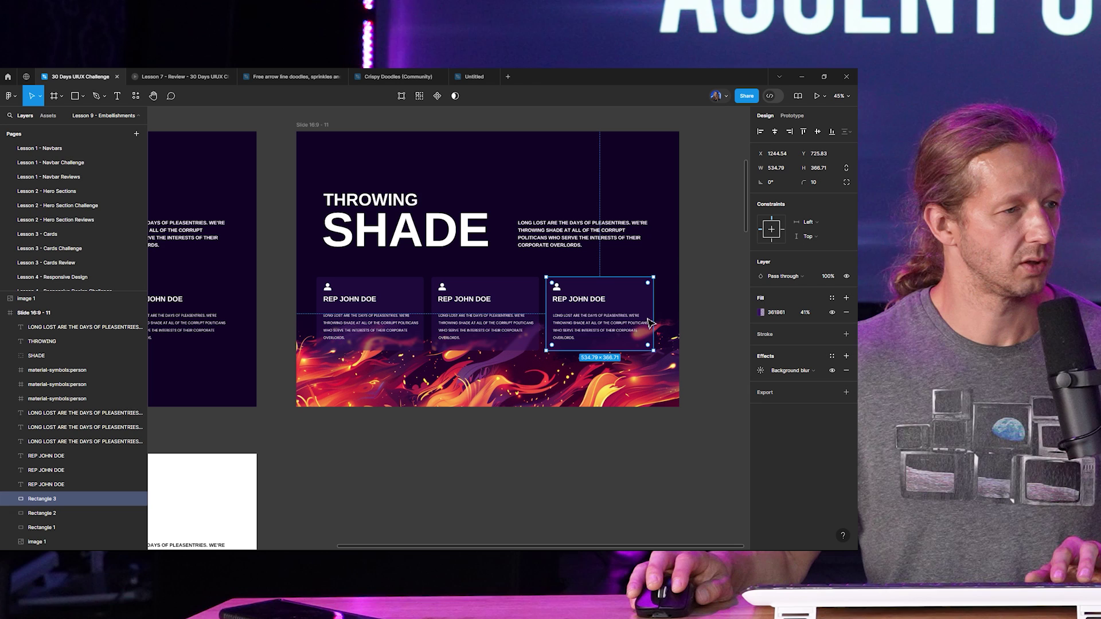
Step: Narrow the body text boxes in the three cards, the middle one to about 462 px wide, so the text wraps earlier
{"action": "left_click", "coordinate": [635, 331]}
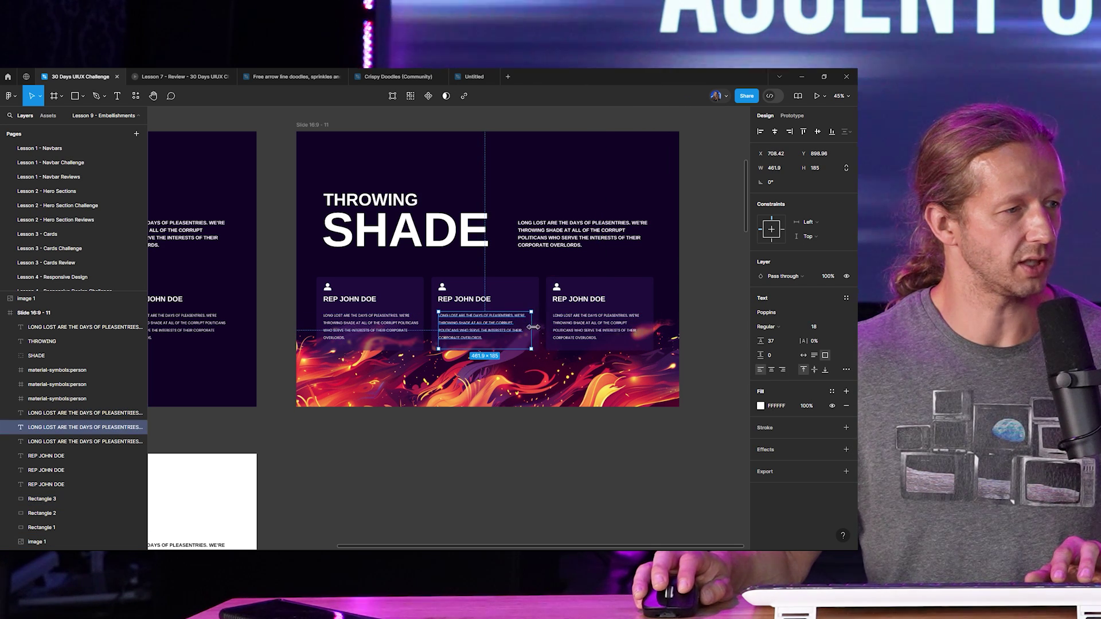
{"action": "left_click", "coordinate": [397, 328]}
{"action": "left_click", "coordinate": [472, 418]}
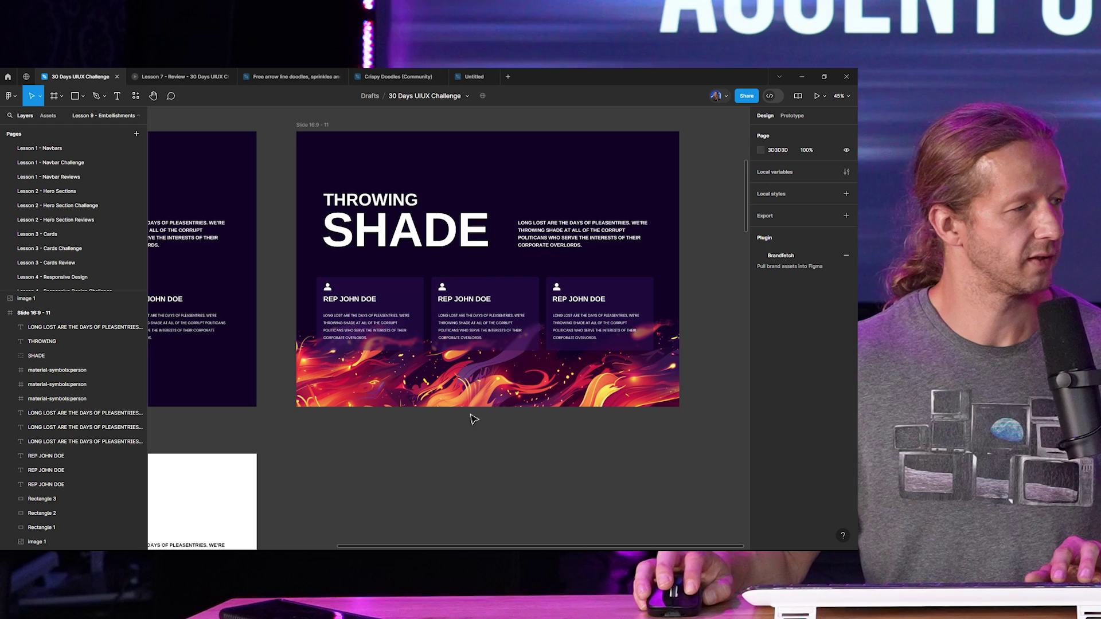
Step: Darken the fill of all three column cards together to purple 2C1451, keeping 41% opacity
{"action": "scroll", "coordinate": [470, 453], "scroll_direction": "up", "scroll_amount": 4}
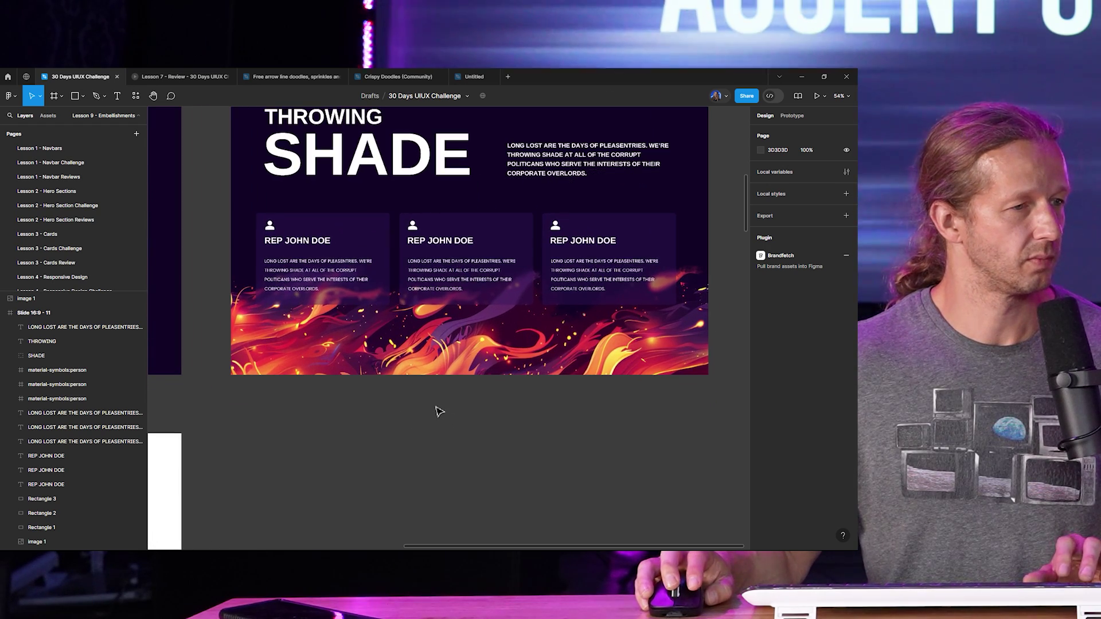
{"action": "left_click_drag", "start_coordinate": [467, 356], "coordinate": [488, 325]}
{"action": "left_click", "coordinate": [534, 444]}
{"action": "scroll", "coordinate": [491, 434], "scroll_direction": "down", "scroll_amount": 5}
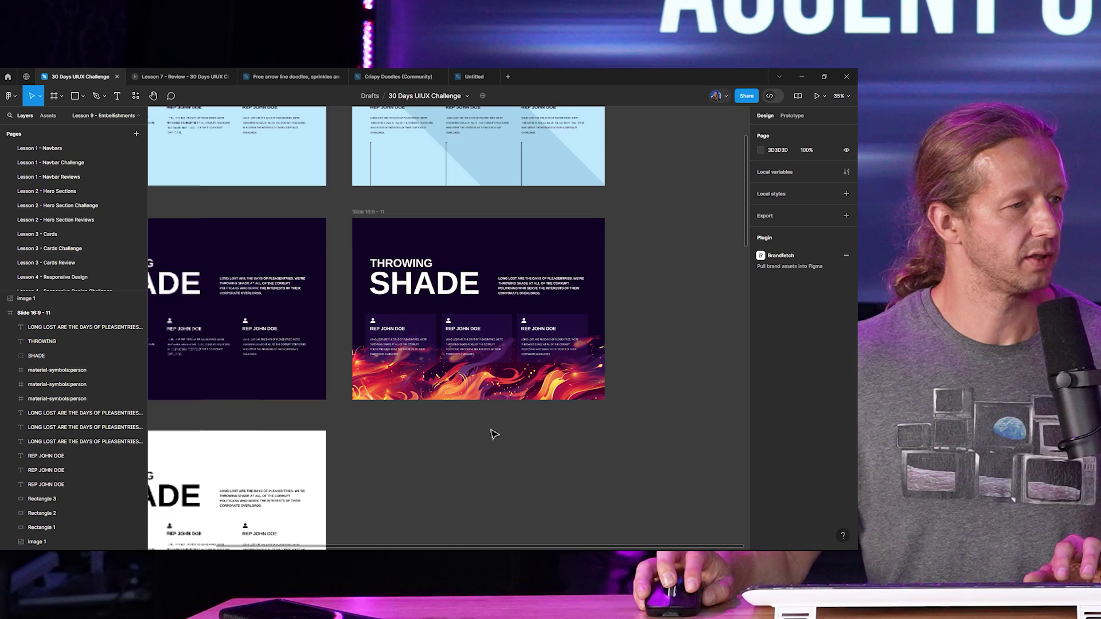
{"action": "left_click_drag", "start_coordinate": [491, 435], "coordinate": [569, 443]}
{"action": "scroll", "coordinate": [579, 430], "scroll_direction": "up", "scroll_amount": 5}
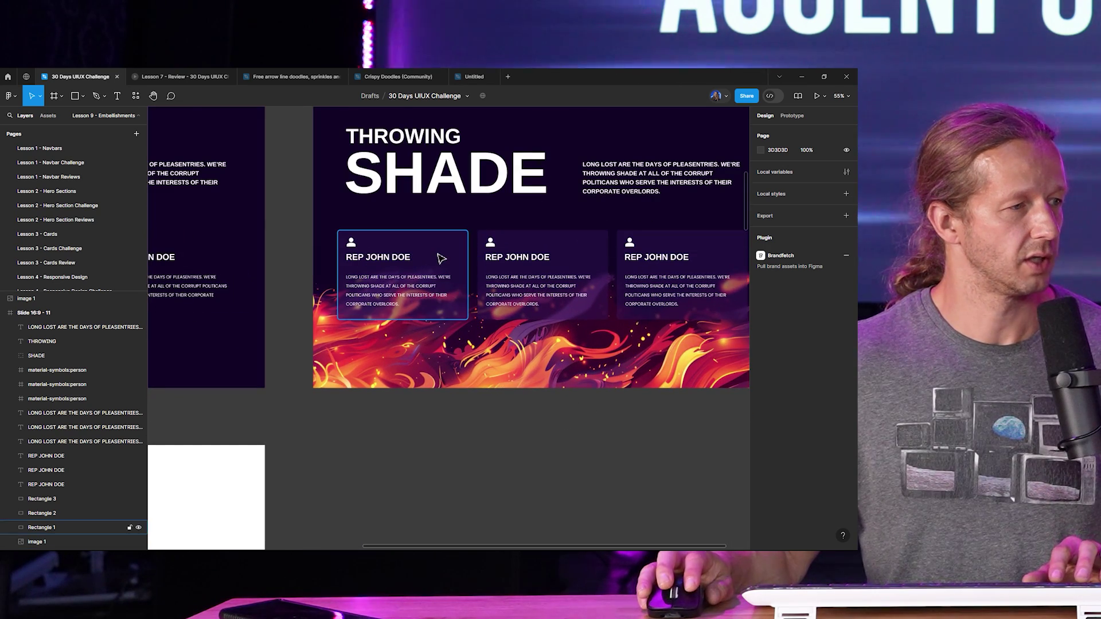
{"action": "left_click", "coordinate": [442, 255]}
{"action": "left_click", "coordinate": [516, 241], "text": "shift"}
{"action": "left_click", "coordinate": [676, 247], "text": "shift"}
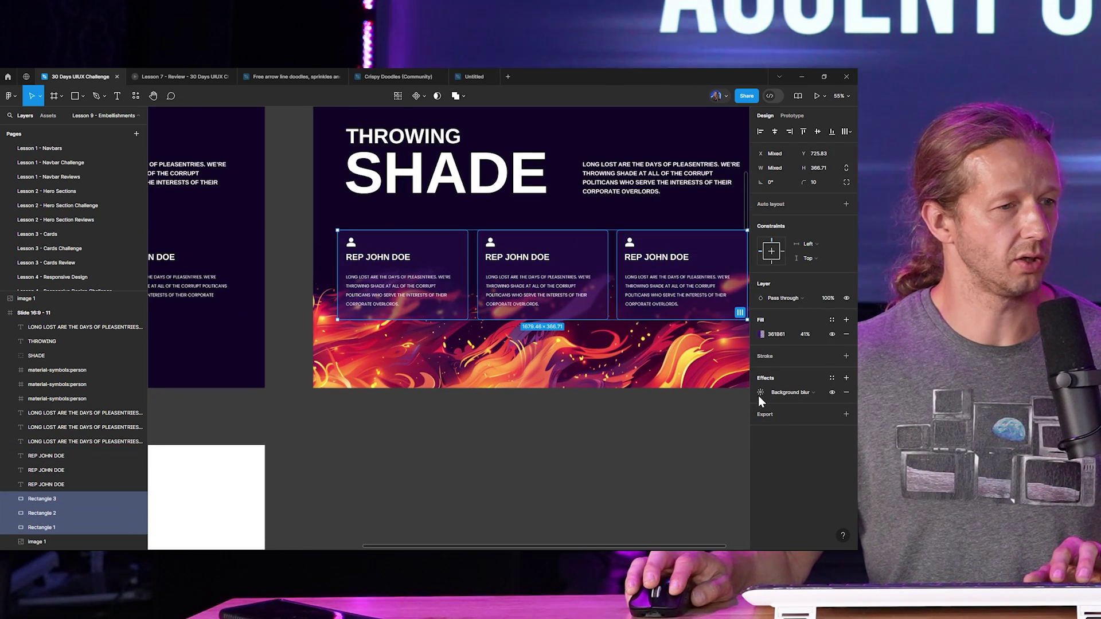
{"action": "left_click", "coordinate": [761, 334]}
{"action": "left_click_drag", "start_coordinate": [718, 390], "coordinate": [724, 394]}
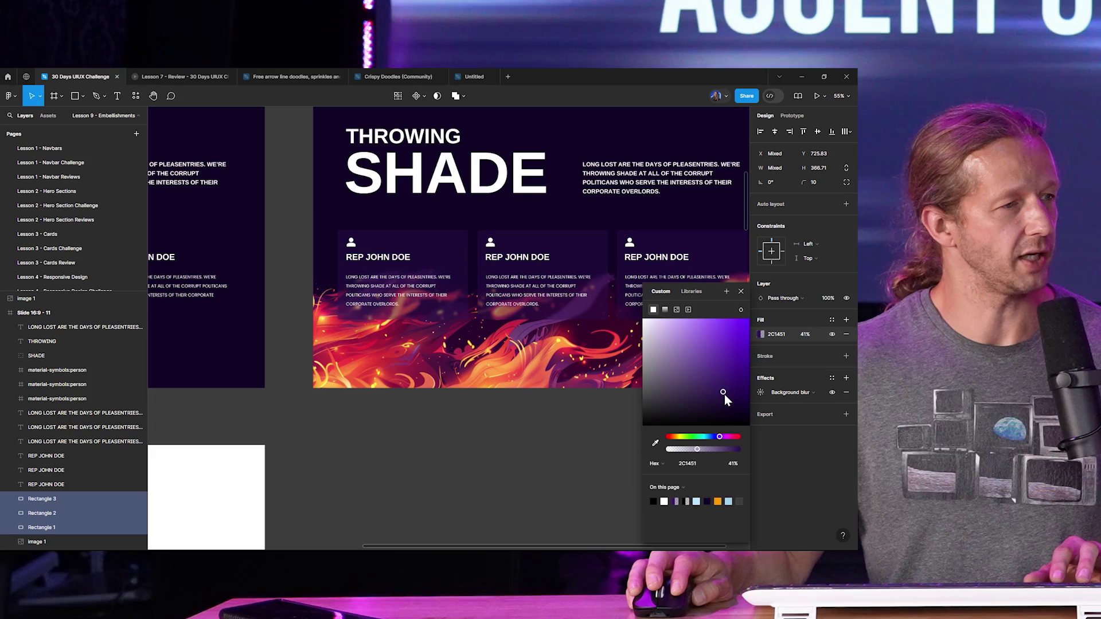
{"action": "left_click", "coordinate": [519, 436]}
Step: Compare the flame slide with the original and light blue variants, and view the separate flame and ember images below the slides
{"action": "scroll", "coordinate": [546, 418], "scroll_direction": "down", "scroll_amount": 5}
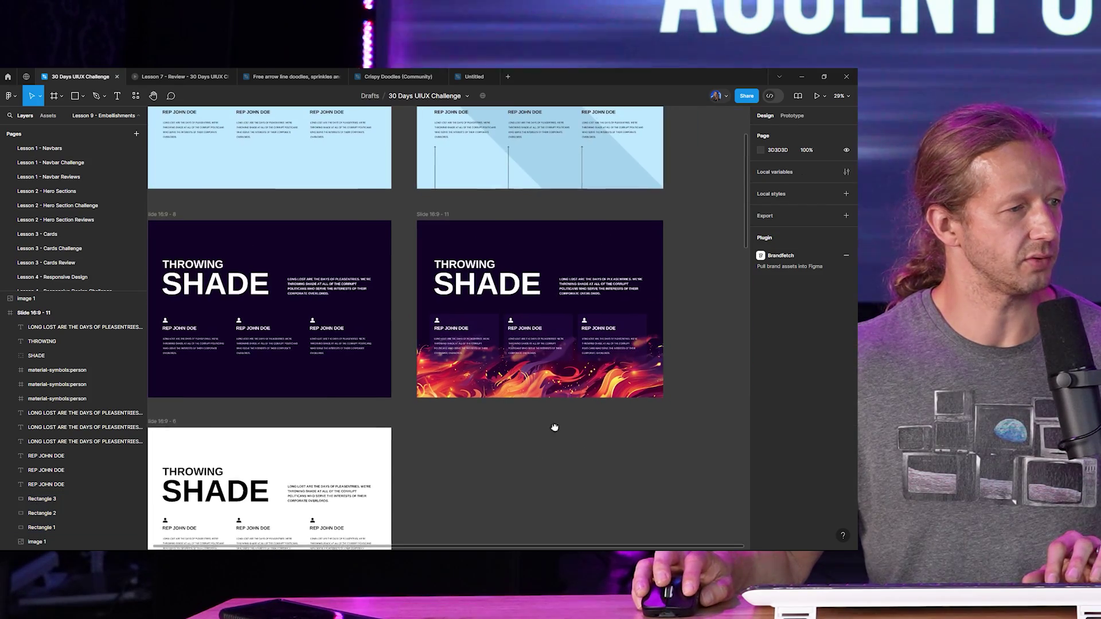
{"action": "scroll", "coordinate": [550, 413], "scroll_direction": "up", "scroll_amount": 3}
{"action": "scroll", "coordinate": [561, 430], "scroll_direction": "down", "scroll_amount": 5}
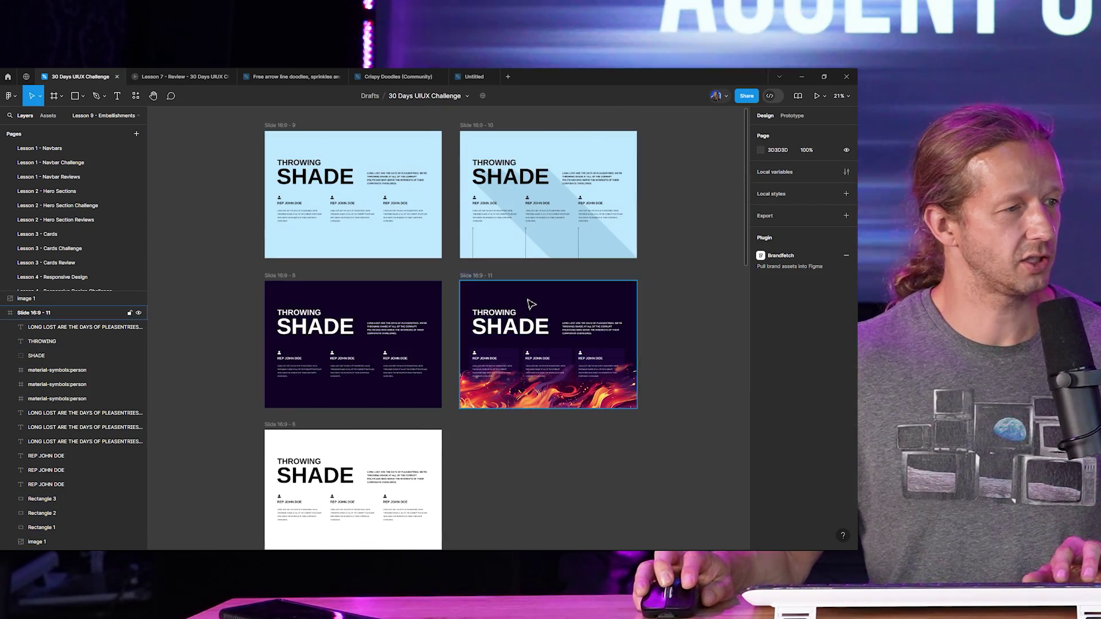
{"action": "scroll", "coordinate": [530, 304], "scroll_direction": "up", "scroll_amount": 4}
{"action": "scroll", "coordinate": [596, 458], "scroll_direction": "down", "scroll_amount": 5}
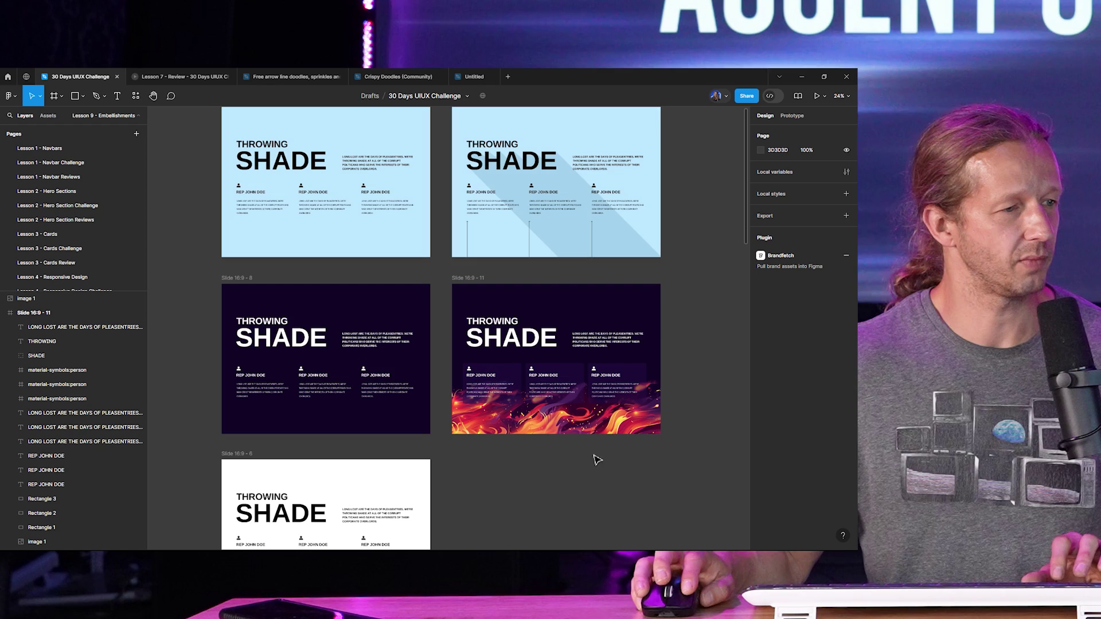
{"action": "scroll", "coordinate": [590, 322], "scroll_direction": "down", "scroll_amount": 10}
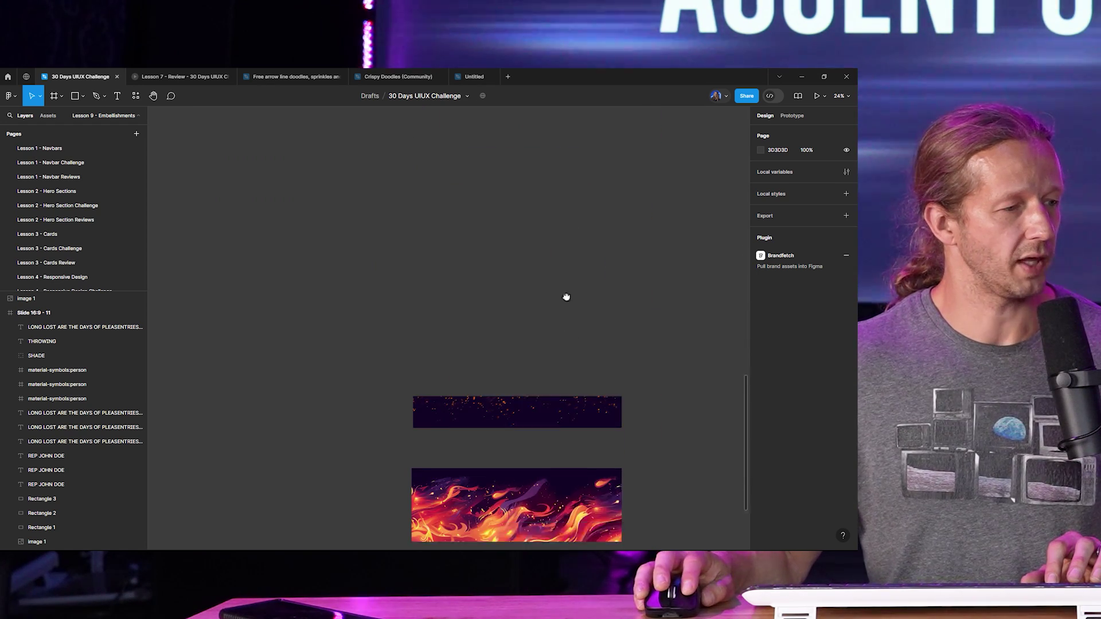
Step: Copy the separate ember image into the flame slide and place it along the slide's top edge, at about X -25, Y 14
{"action": "scroll", "coordinate": [543, 388], "scroll_direction": "down", "scroll_amount": 1}
{"action": "left_click", "coordinate": [562, 369]}
{"action": "scroll", "coordinate": [562, 491], "scroll_direction": "up", "scroll_amount": 4}
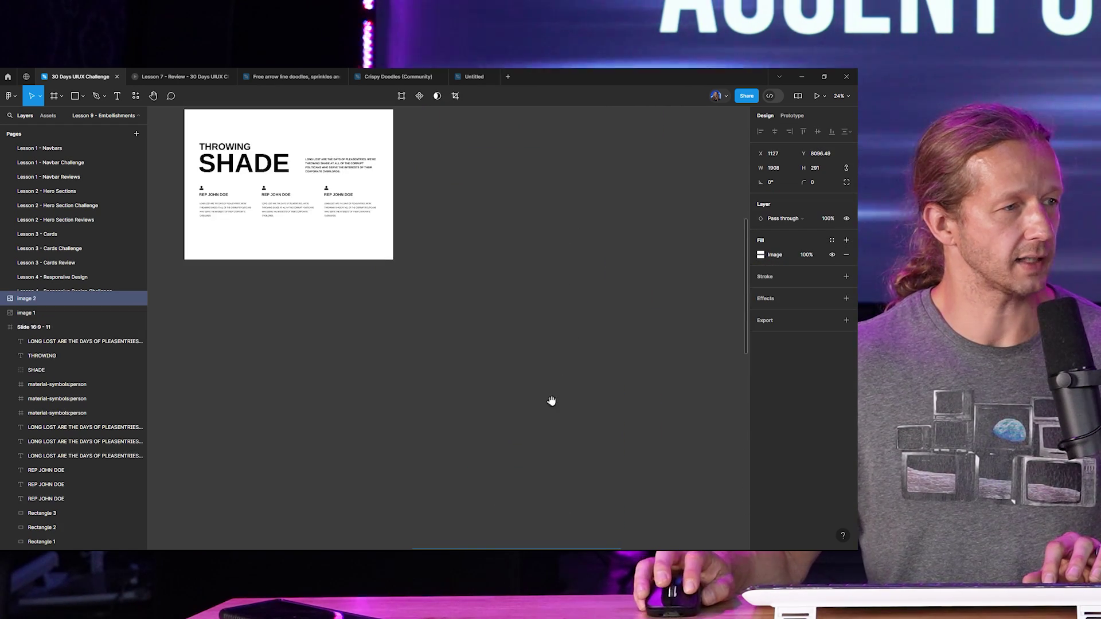
{"action": "scroll", "coordinate": [549, 395], "scroll_direction": "up", "scroll_amount": 5}
{"action": "scroll", "coordinate": [486, 192], "scroll_direction": "up", "scroll_amount": 4}
{"action": "left_click", "coordinate": [388, 184]}
{"action": "key", "text": "ctrl+v"}
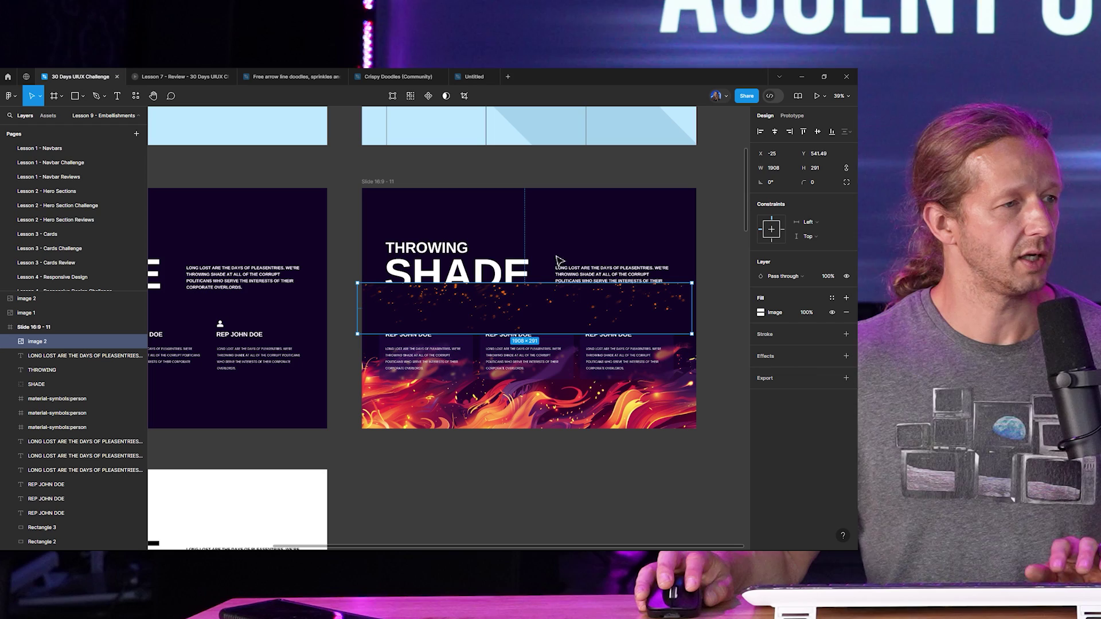
{"action": "left_click_drag", "start_coordinate": [560, 261], "coordinate": [565, 218]}
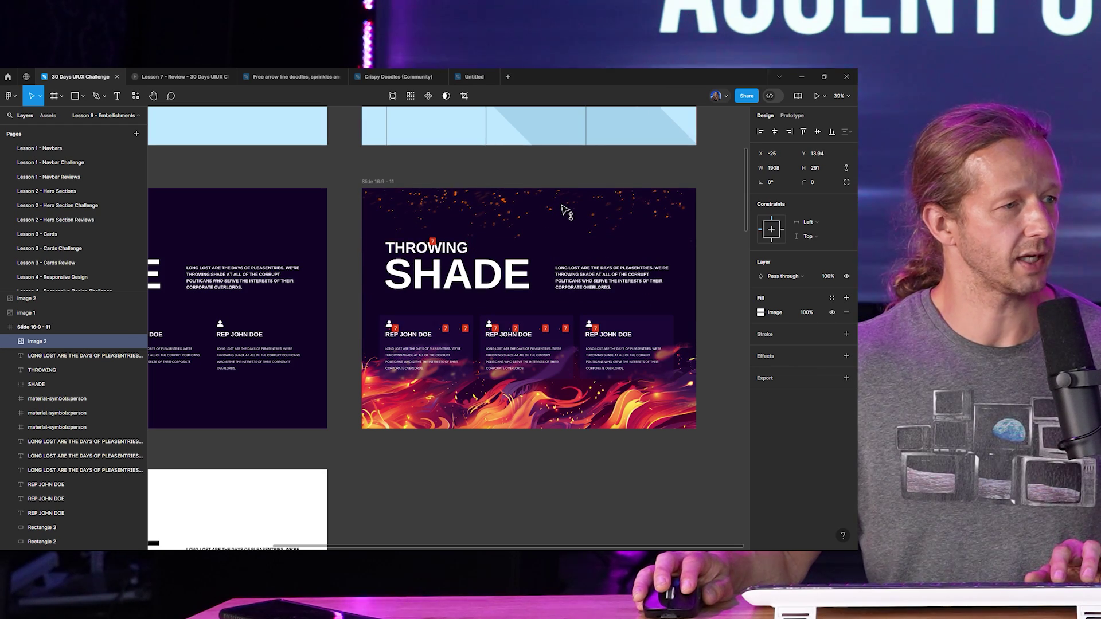
{"action": "left_click", "coordinate": [654, 481]}
Step: Duplicate the white THROWING SHADE slide and place the copy beside it, directly below the flame slide
{"action": "scroll", "coordinate": [605, 442], "scroll_direction": "down", "scroll_amount": 1}
{"action": "scroll", "coordinate": [604, 442], "scroll_direction": "left", "scroll_amount": 1}
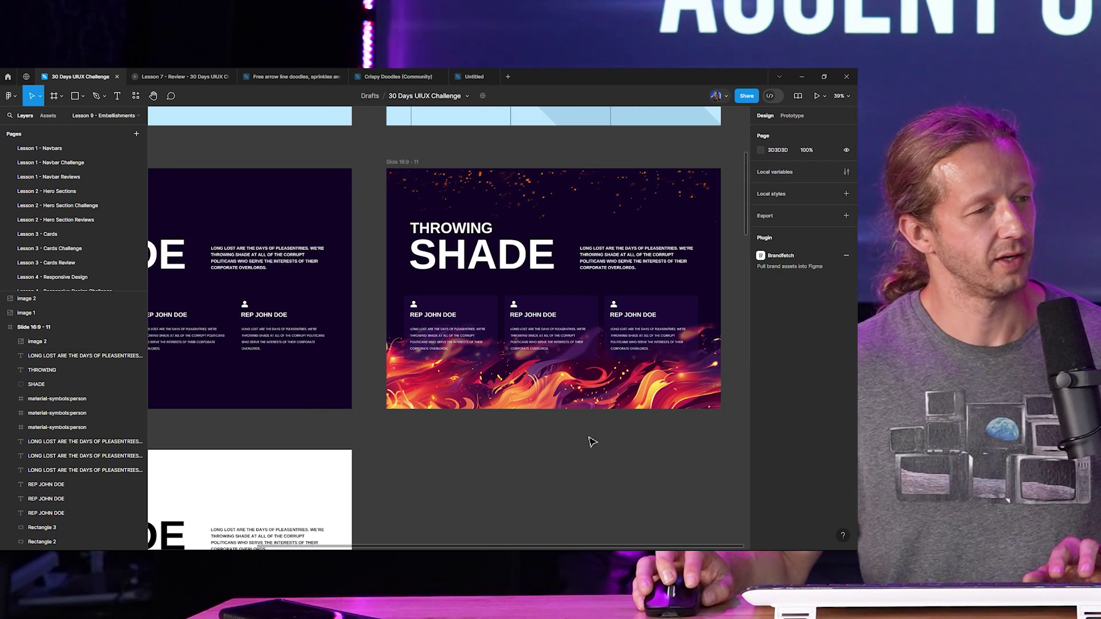
{"action": "scroll", "coordinate": [592, 441], "scroll_direction": "up", "scroll_amount": 3}
{"action": "left_click_drag", "start_coordinate": [615, 428], "coordinate": [565, 320]}
{"action": "scroll", "coordinate": [594, 457], "scroll_direction": "down", "scroll_amount": 3}
{"action": "scroll", "coordinate": [551, 435], "scroll_direction": "down", "scroll_amount": 3}
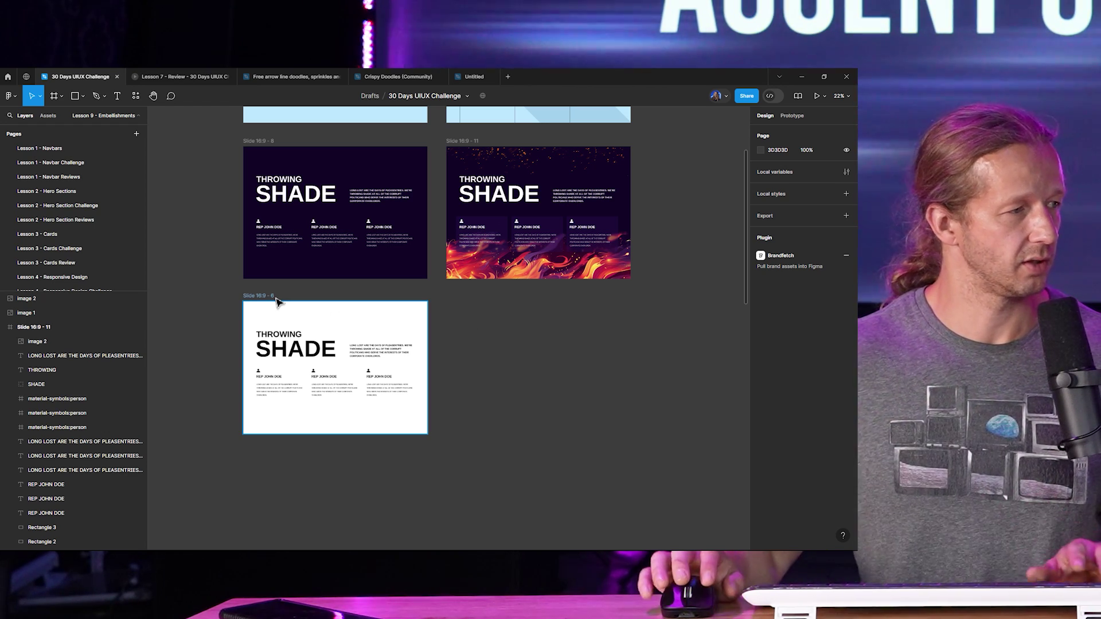
{"action": "left_click_drag", "start_coordinate": [276, 301], "coordinate": [480, 293]}
{"action": "left_click", "coordinate": [537, 295]}
{"action": "left_click_drag", "start_coordinate": [559, 290], "coordinate": [572, 269]}
{"action": "scroll", "coordinate": [593, 334], "scroll_direction": "down", "scroll_amount": 2}
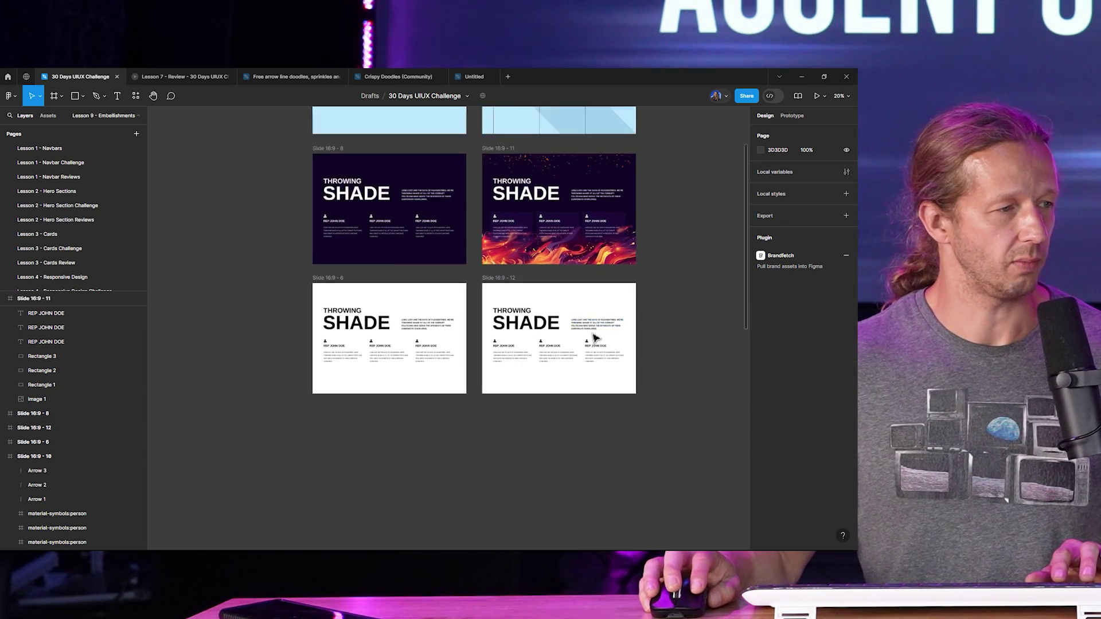
{"action": "scroll", "coordinate": [595, 338], "scroll_direction": "down", "scroll_amount": 3}
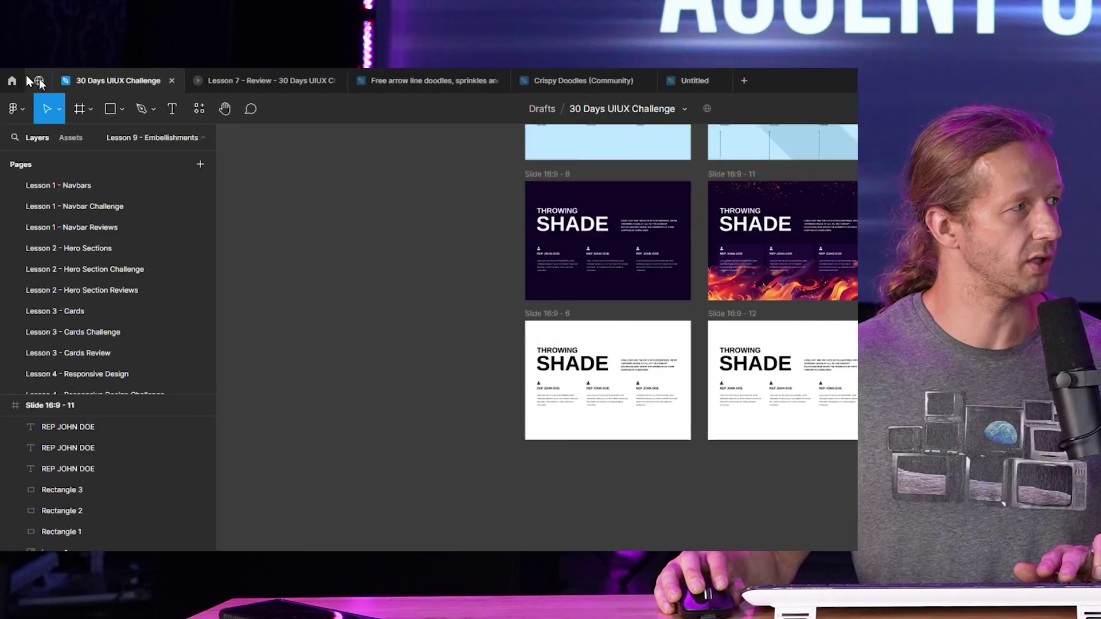
Step: Open the Illustrations library among the Community's visual assets
{"action": "left_click", "coordinate": [26, 76]}
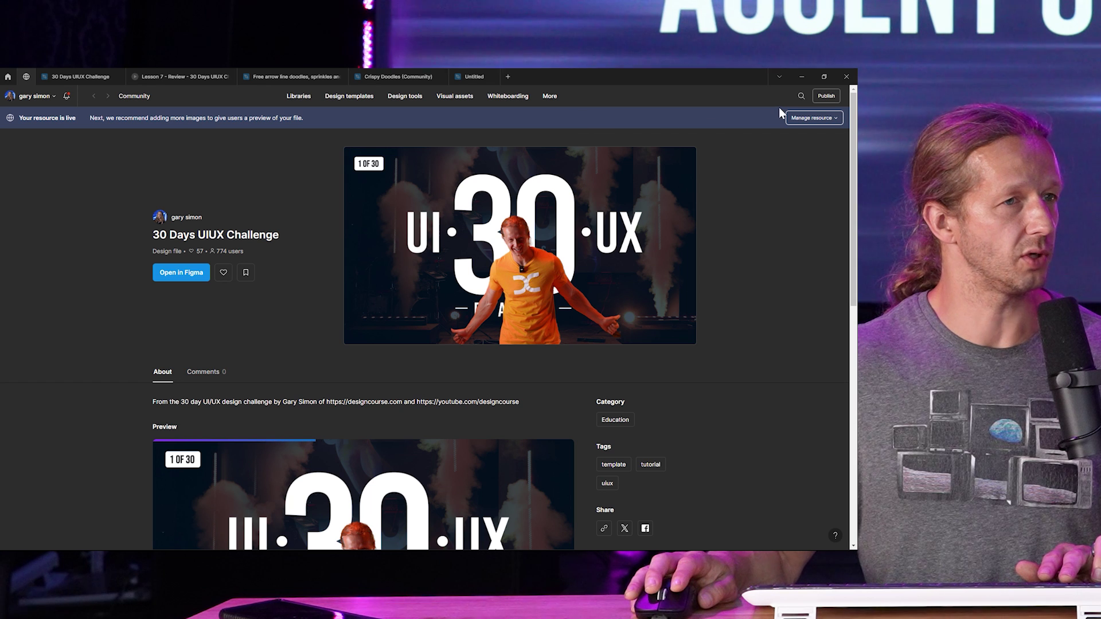
{"action": "left_click", "coordinate": [801, 96]}
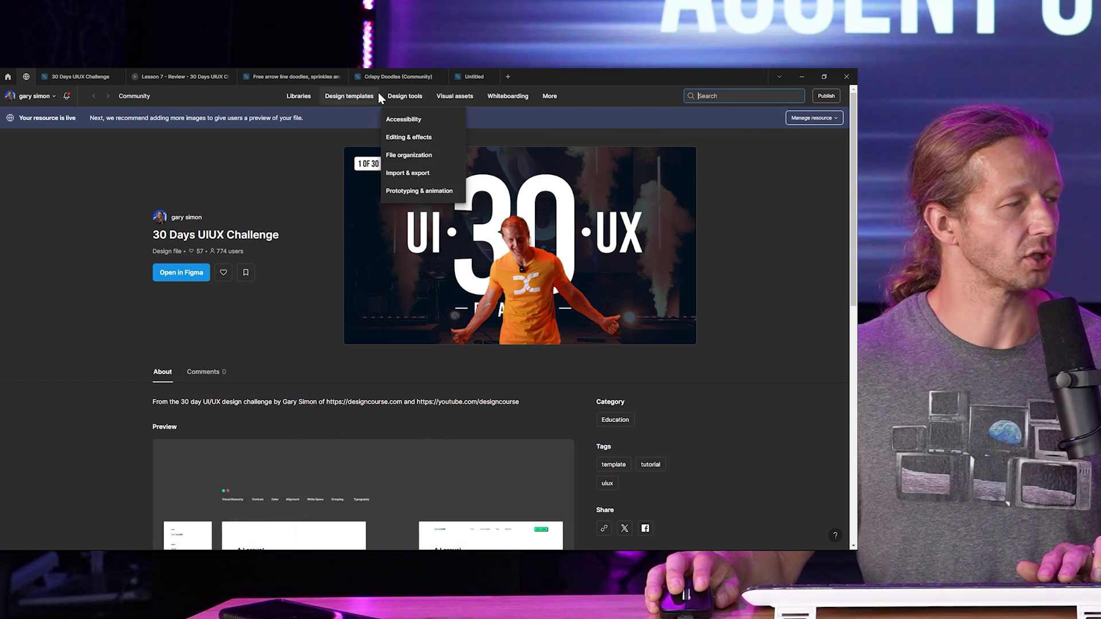
{"action": "mouse_move", "coordinate": [469, 97]}
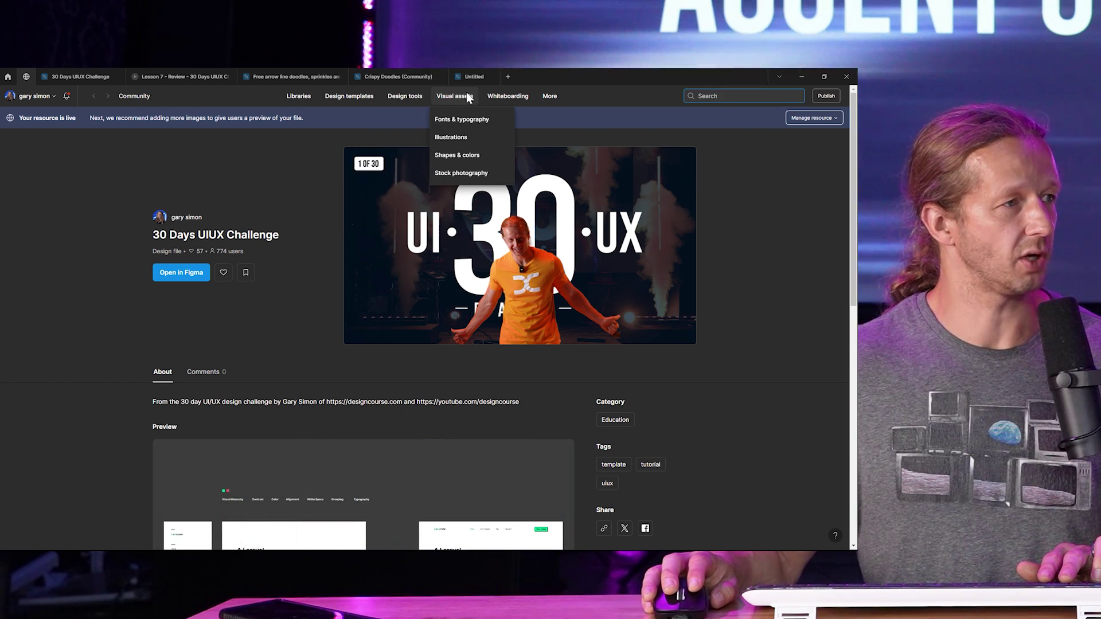
{"action": "left_click", "coordinate": [462, 136]}
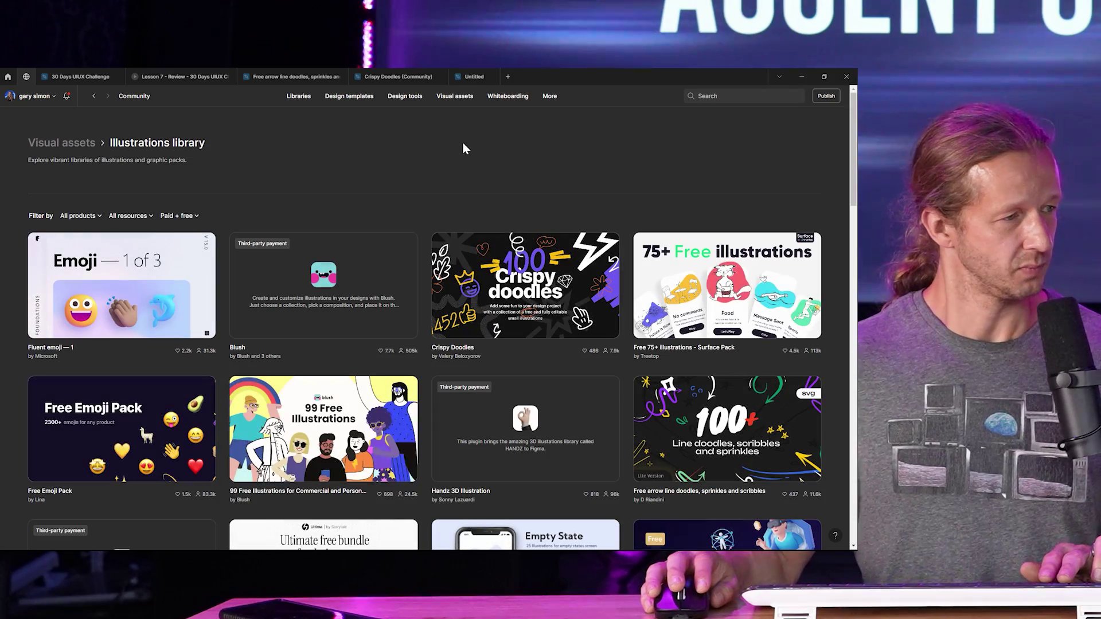
Step: Browse the illustration packs and open the Free arrow line doodles, sprinkles and scribbles resource
{"action": "scroll", "coordinate": [582, 324], "scroll_direction": "down", "scroll_amount": 10}
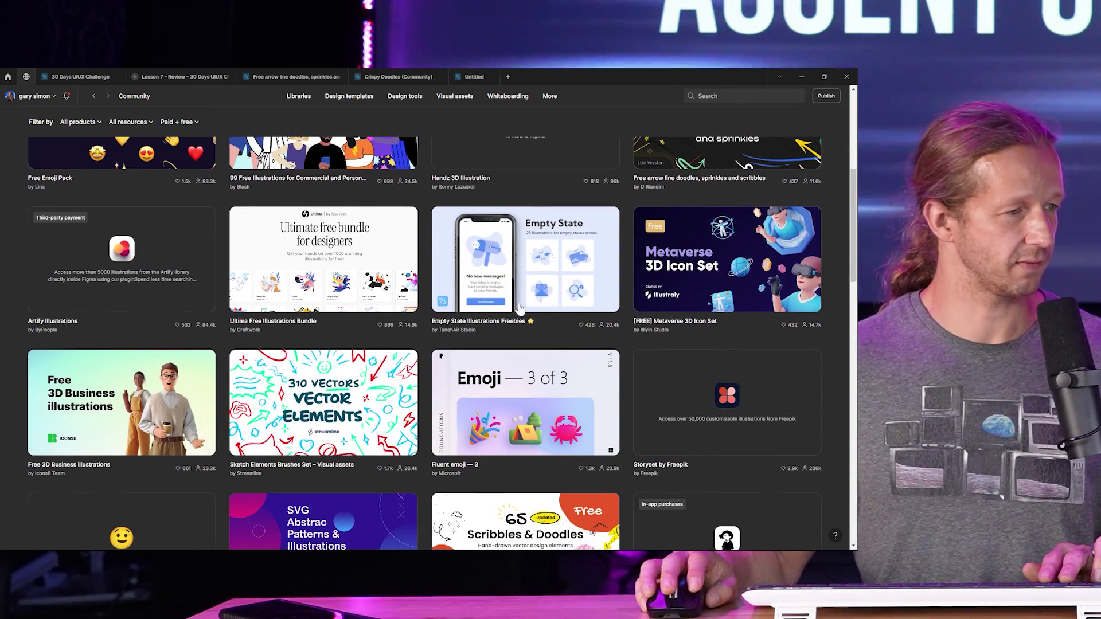
{"action": "scroll", "coordinate": [548, 245], "scroll_direction": "down", "scroll_amount": 3}
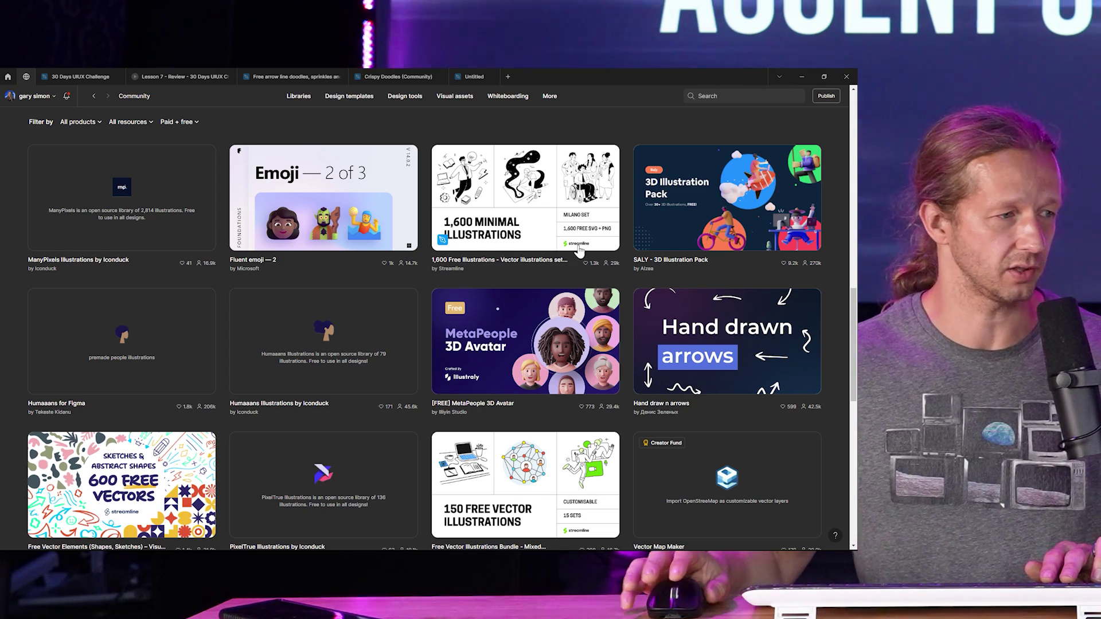
{"action": "scroll", "coordinate": [580, 250], "scroll_direction": "down", "scroll_amount": 6}
{"action": "scroll", "coordinate": [512, 350], "scroll_direction": "up", "scroll_amount": 15}
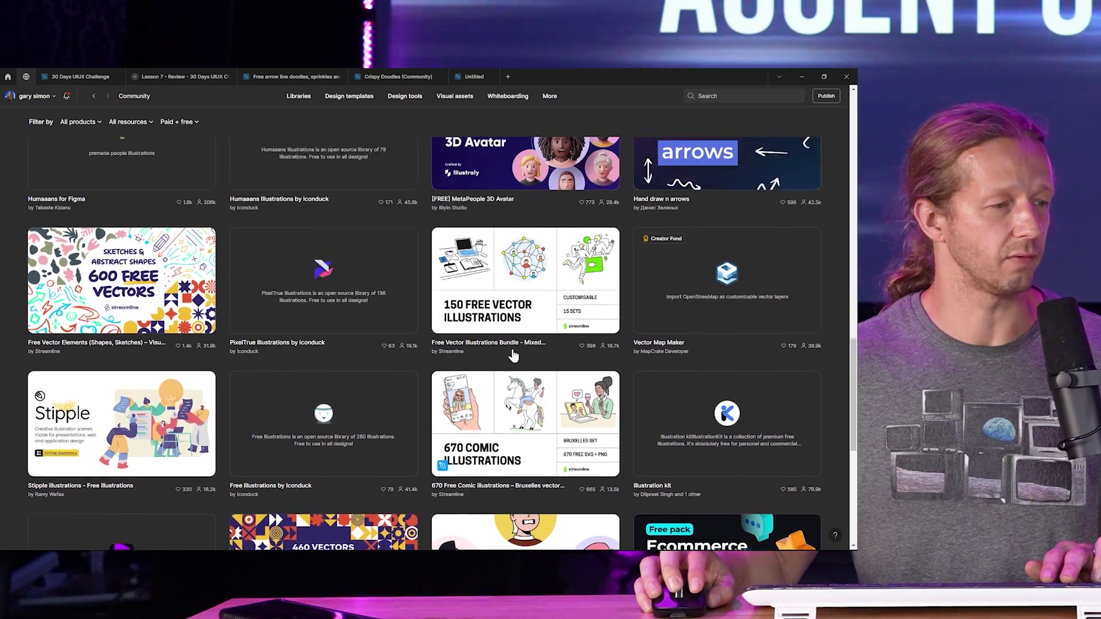
{"action": "scroll", "coordinate": [516, 352], "scroll_direction": "up", "scroll_amount": 10}
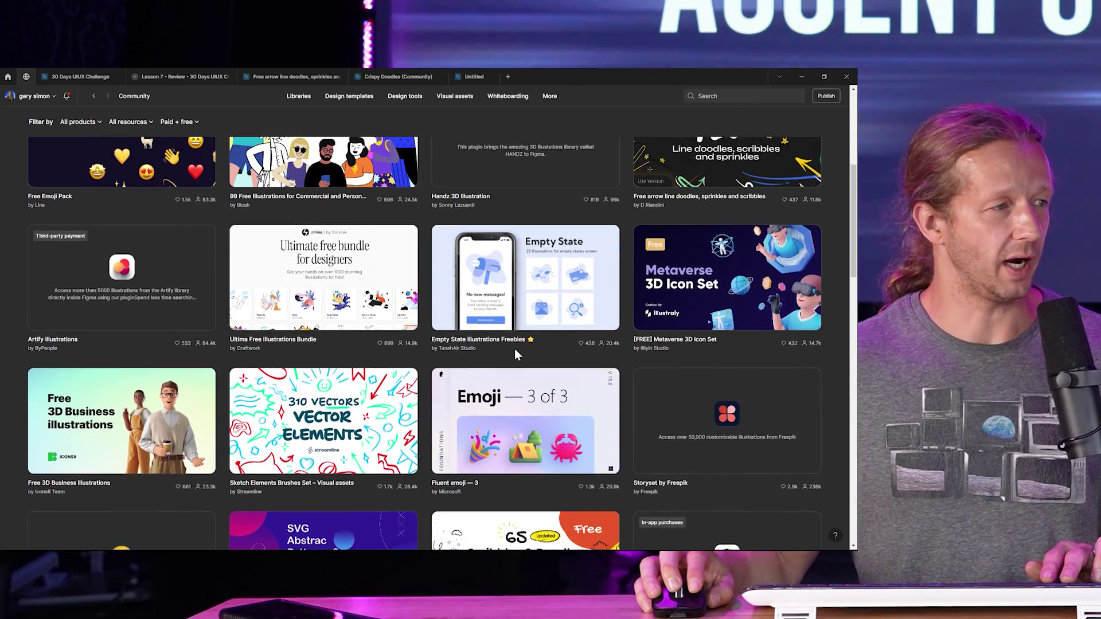
{"action": "scroll", "coordinate": [539, 344], "scroll_direction": "down", "scroll_amount": 3}
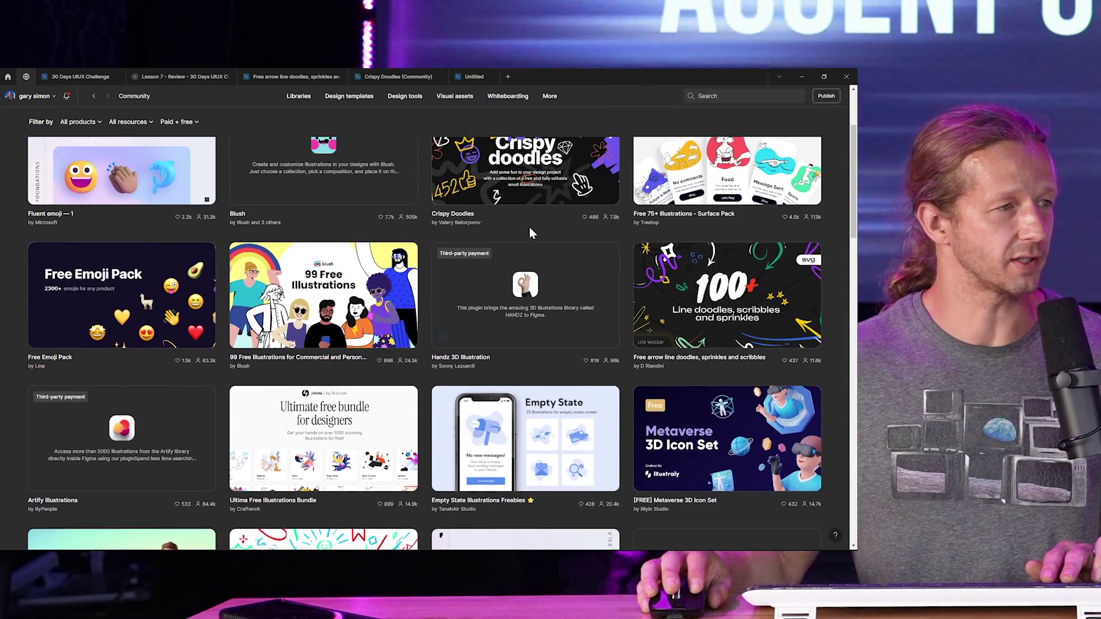
{"action": "scroll", "coordinate": [527, 232], "scroll_direction": "up", "scroll_amount": 3}
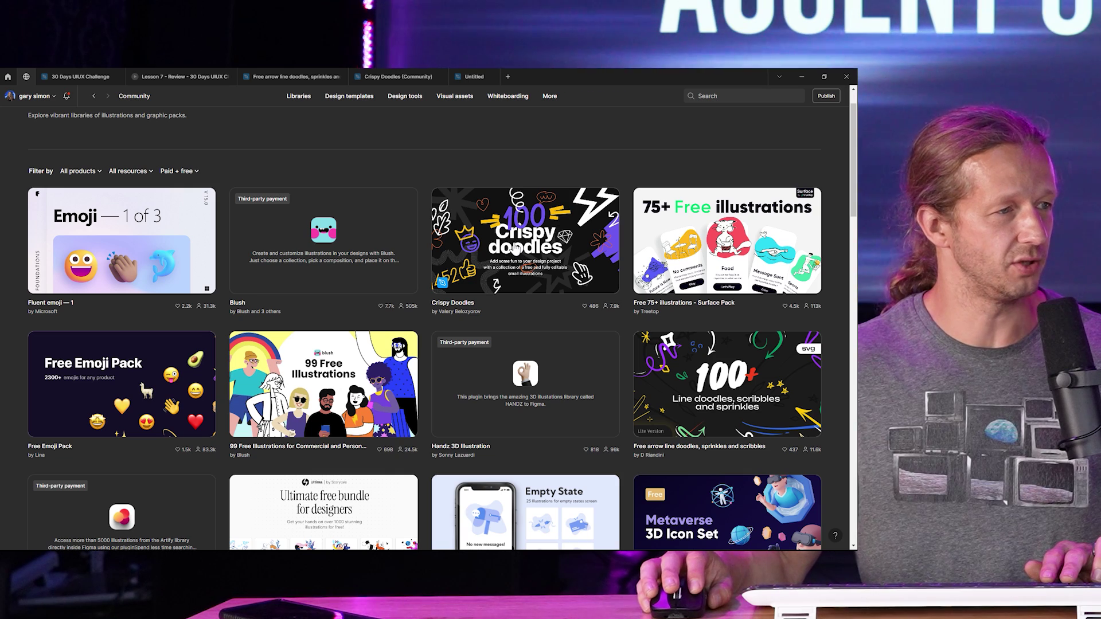
{"action": "left_click", "coordinate": [734, 404]}
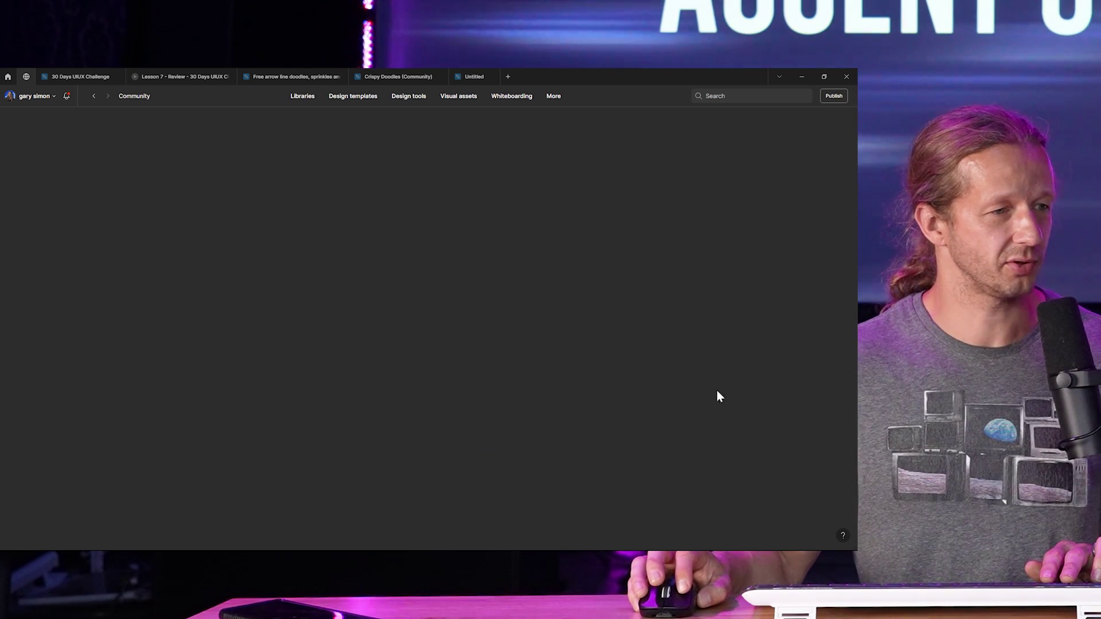
Step: Look through the open Crispy Doodles, Free arrow line doodles and Untitled files, then return to the 30 Days UIUX Challenge file
{"action": "left_click", "coordinate": [408, 76]}
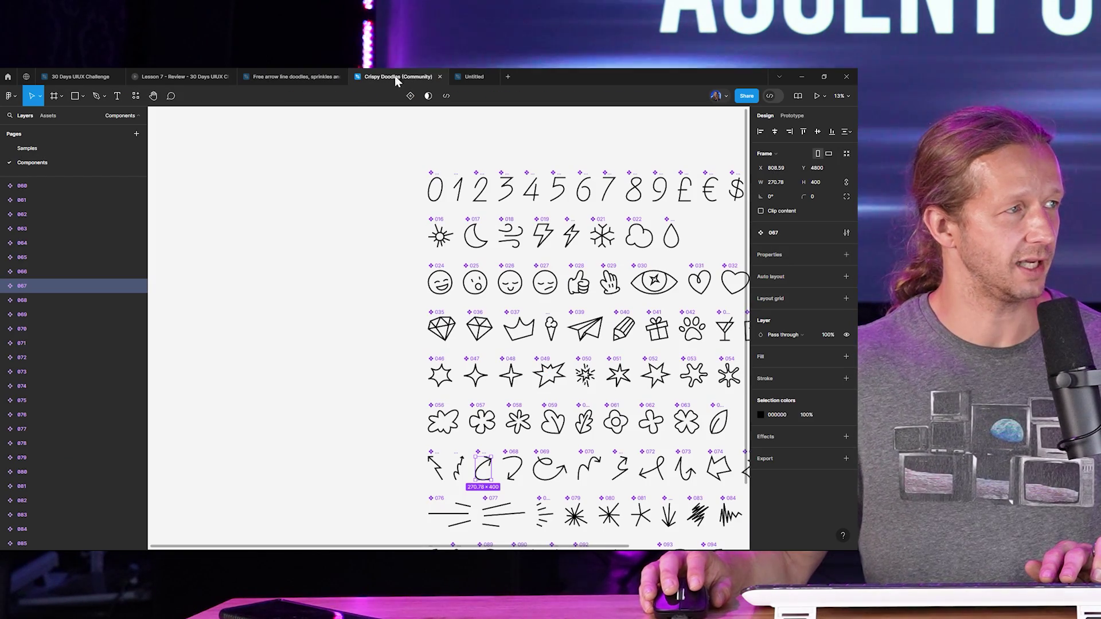
{"action": "left_click", "coordinate": [297, 77]}
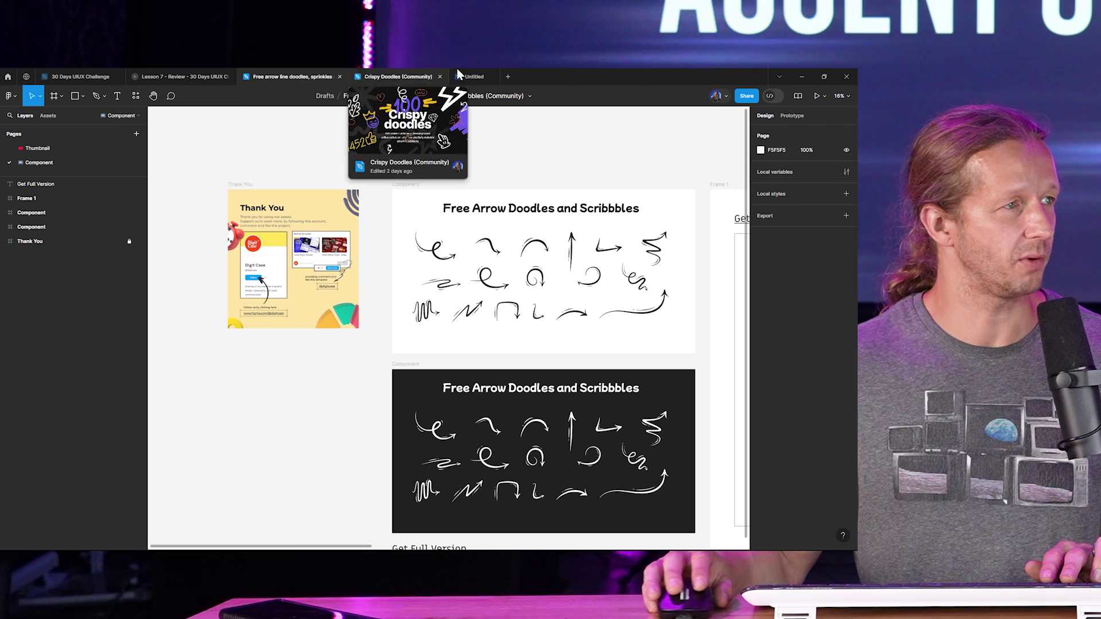
{"action": "left_click", "coordinate": [406, 76]}
{"action": "left_click", "coordinate": [471, 76]}
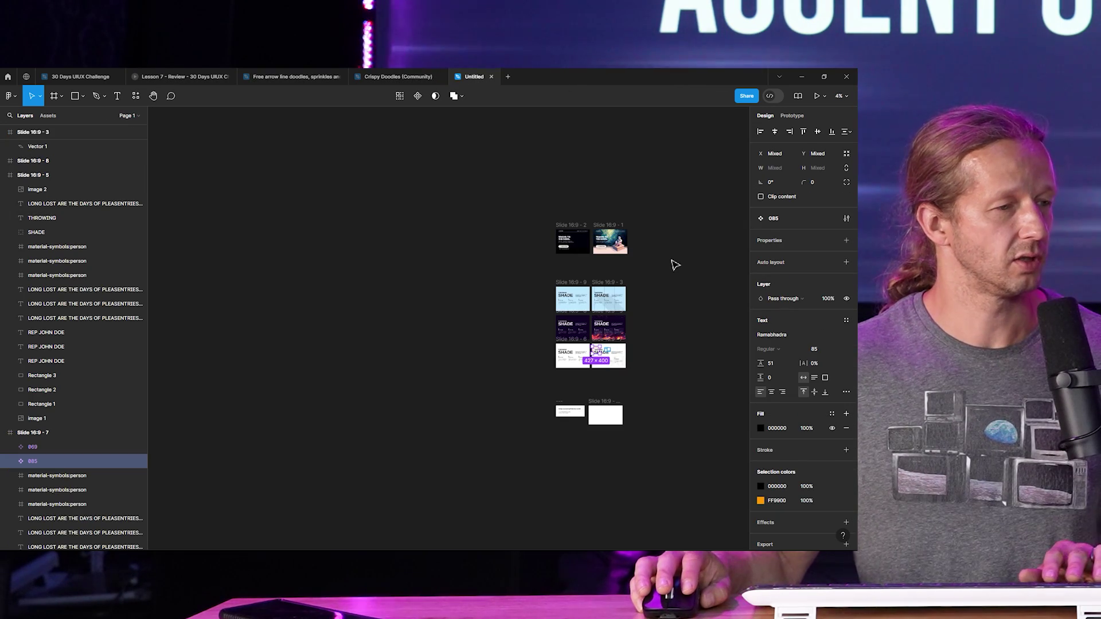
{"action": "left_click", "coordinate": [394, 77]}
{"action": "left_click", "coordinate": [90, 76]}
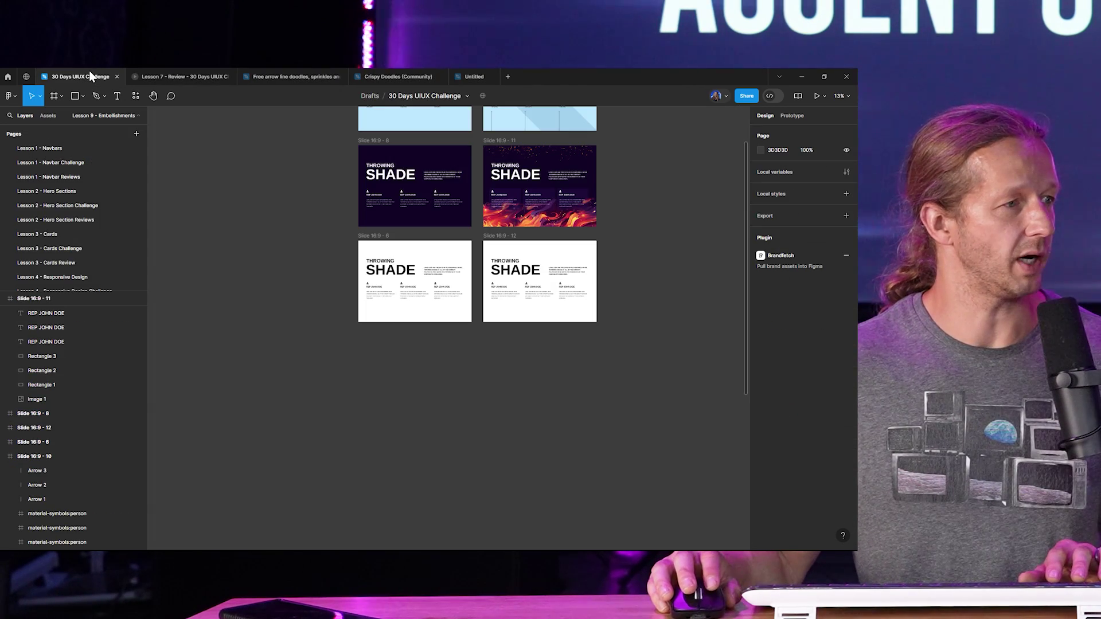
Step: Copy the orange ray burst doodle located below the separate flame image
{"action": "left_click_drag", "start_coordinate": [582, 424], "coordinate": [568, 178]}
{"action": "left_click_drag", "start_coordinate": [535, 437], "coordinate": [555, 241]}
{"action": "scroll", "coordinate": [518, 370], "scroll_direction": "up", "scroll_amount": 3}
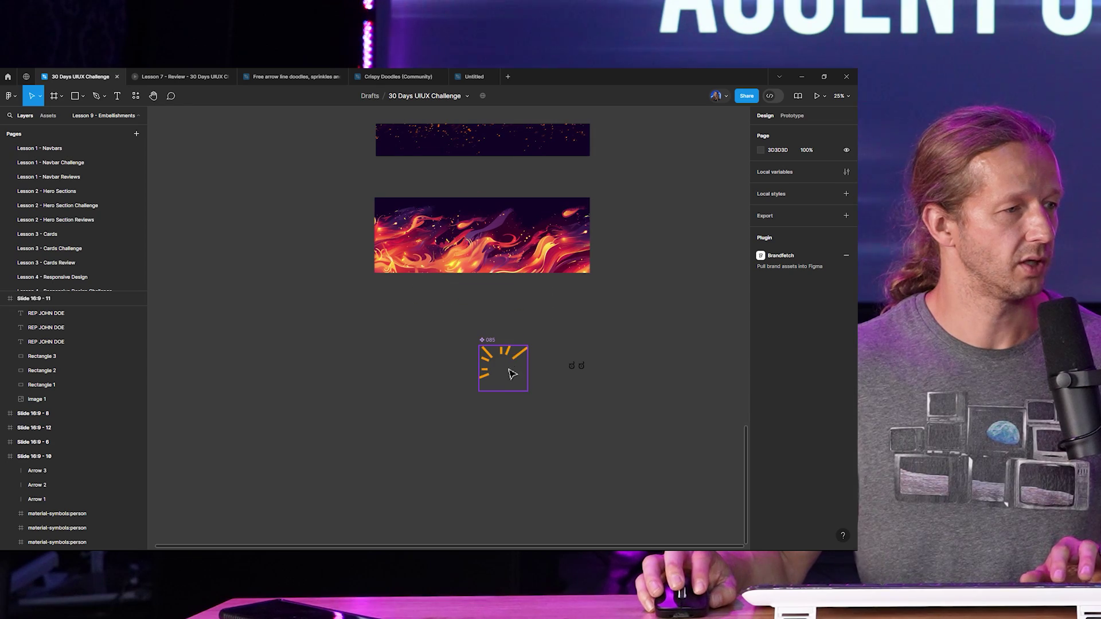
{"action": "left_click", "coordinate": [519, 362]}
{"action": "scroll", "coordinate": [633, 207], "scroll_direction": "up", "scroll_amount": 10}
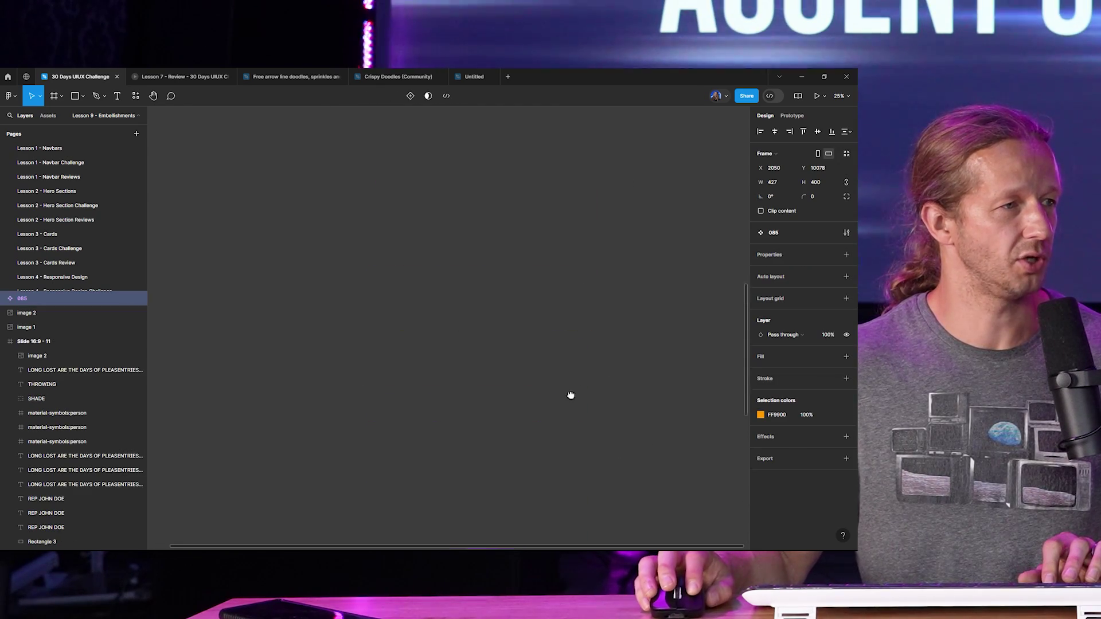
{"action": "scroll", "coordinate": [491, 222], "scroll_direction": "up", "scroll_amount": 5}
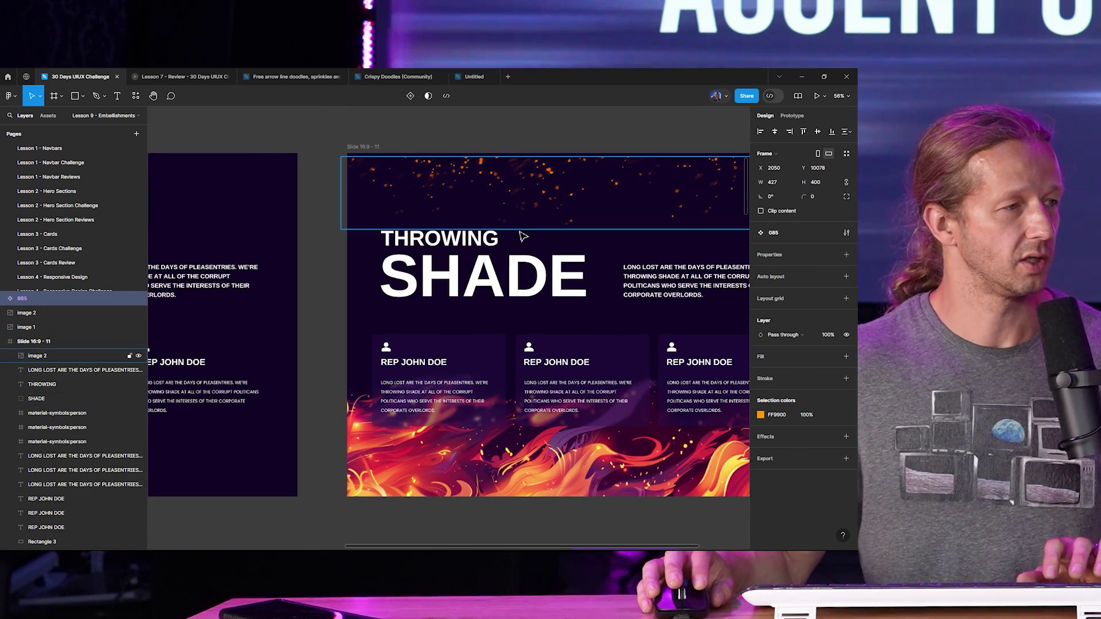
{"action": "key", "text": "ctrl+v"}
{"action": "scroll", "coordinate": [485, 321], "scroll_direction": "down", "scroll_amount": 5}
{"action": "key", "text": "ctrl+z"}
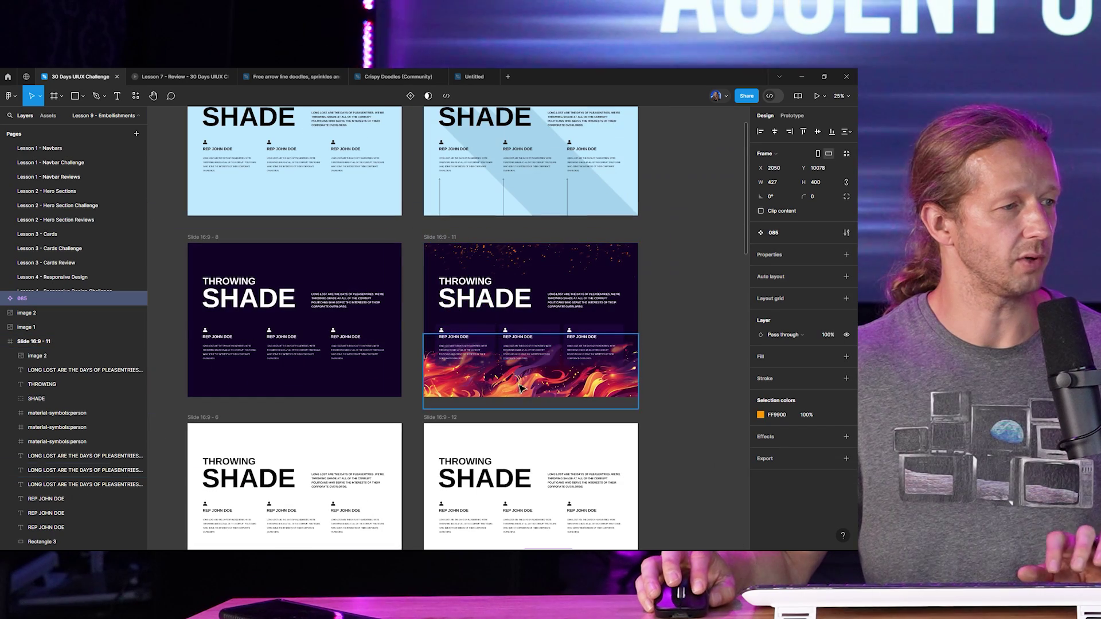
Step: Paste the orange ray burst into the duplicated white slide and place it around the upper-left corner of the word THROWING
{"action": "left_click_drag", "start_coordinate": [533, 394], "coordinate": [515, 210]}
{"action": "scroll", "coordinate": [487, 281], "scroll_direction": "up", "scroll_amount": 4}
{"action": "left_click", "coordinate": [479, 272]}
{"action": "key", "text": "ctrl+v"}
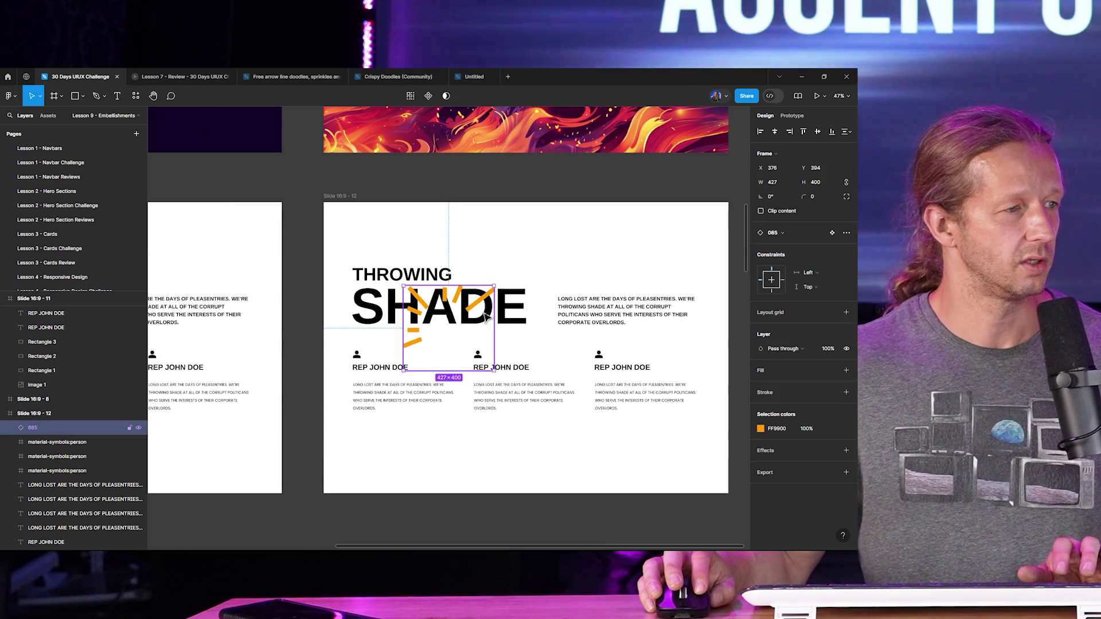
{"action": "left_click_drag", "start_coordinate": [491, 321], "coordinate": [401, 251]}
{"action": "left_click", "coordinate": [502, 452]}
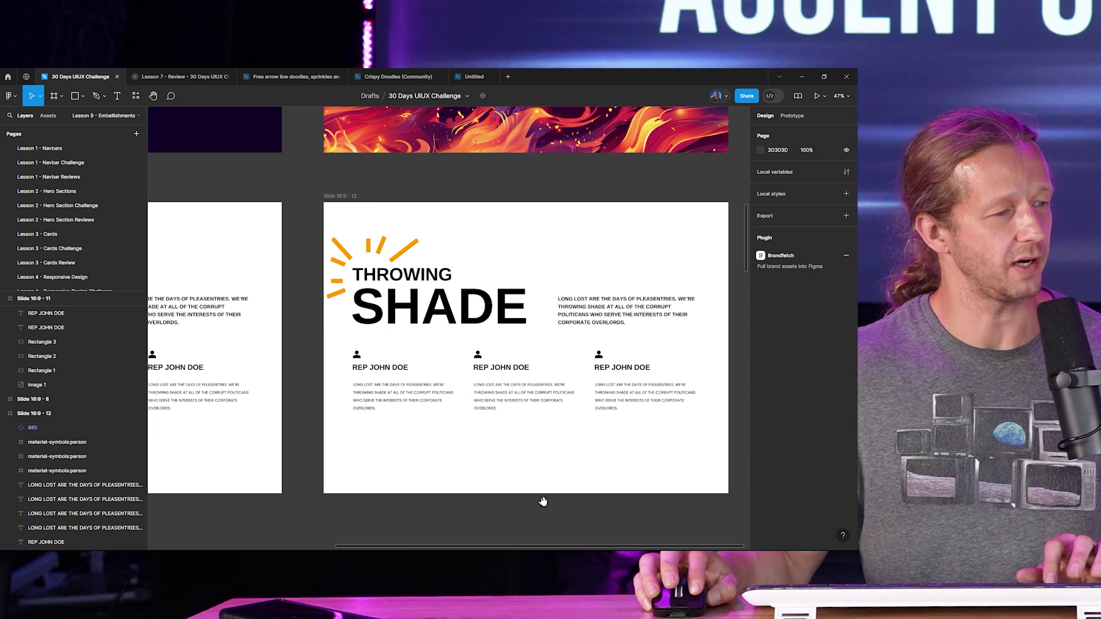
{"action": "scroll", "coordinate": [543, 499], "scroll_direction": "up", "scroll_amount": 6}
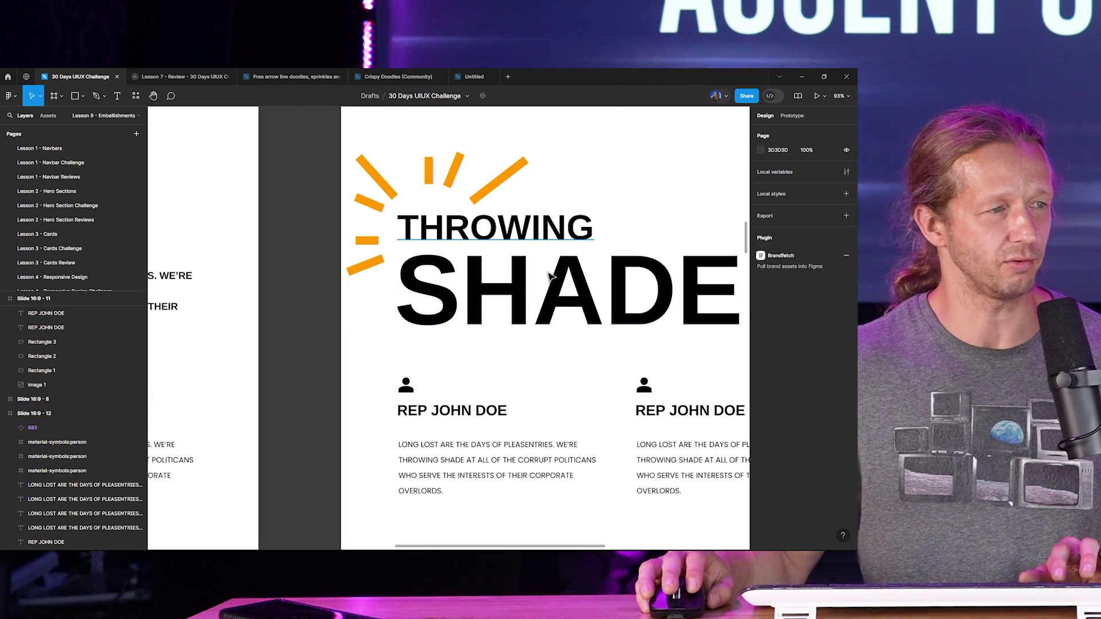
Step: Copy the eyes text beside the ray burst doodle into the duplicated white slide and place it above the end of SHADE
{"action": "scroll", "coordinate": [614, 455], "scroll_direction": "down", "scroll_amount": 5}
{"action": "mouse_move", "coordinate": [614, 455]}
{"action": "left_mouse_down"}
{"action": "mouse_move", "coordinate": [516, 449]}
{"action": "mouse_move", "coordinate": [528, 172]}
{"action": "left_mouse_up"}
{"action": "scroll", "coordinate": [528, 388], "scroll_direction": "down", "scroll_amount": 5}
{"action": "left_click_drag", "start_coordinate": [547, 435], "coordinate": [555, 259]}
{"action": "left_click_drag", "start_coordinate": [566, 376], "coordinate": [566, 246]}
{"action": "scroll", "coordinate": [567, 246], "scroll_direction": "down", "scroll_amount": 2}
{"action": "left_click", "coordinate": [574, 419]}
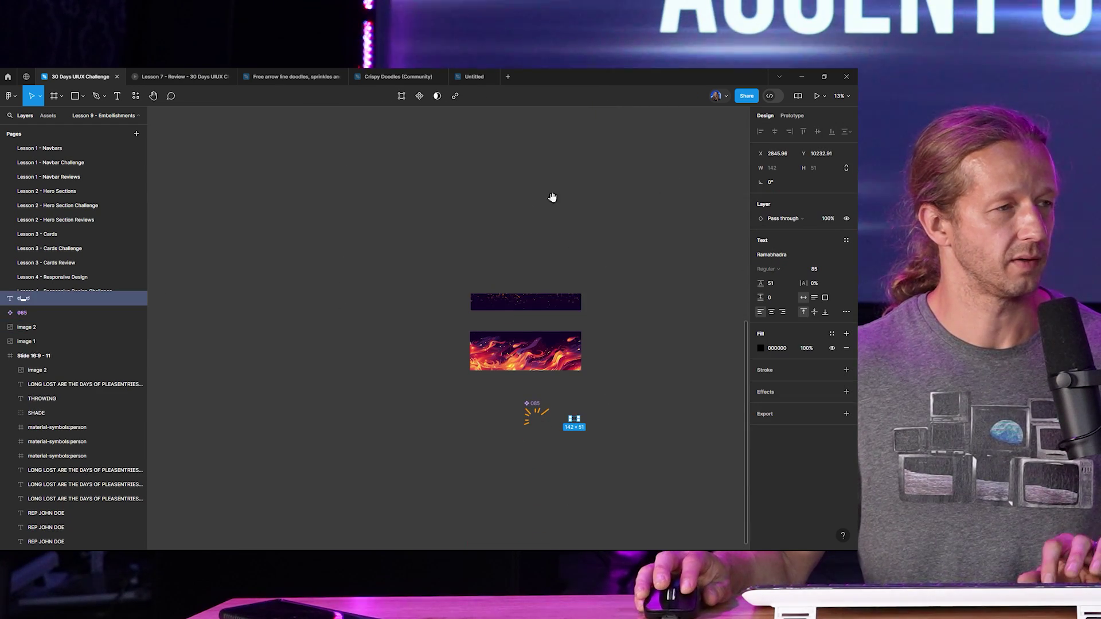
{"action": "left_click_drag", "start_coordinate": [552, 143], "coordinate": [547, 434]}
{"action": "scroll", "coordinate": [504, 332], "scroll_direction": "up", "scroll_amount": 5}
{"action": "scroll", "coordinate": [529, 322], "scroll_direction": "up", "scroll_amount": 2}
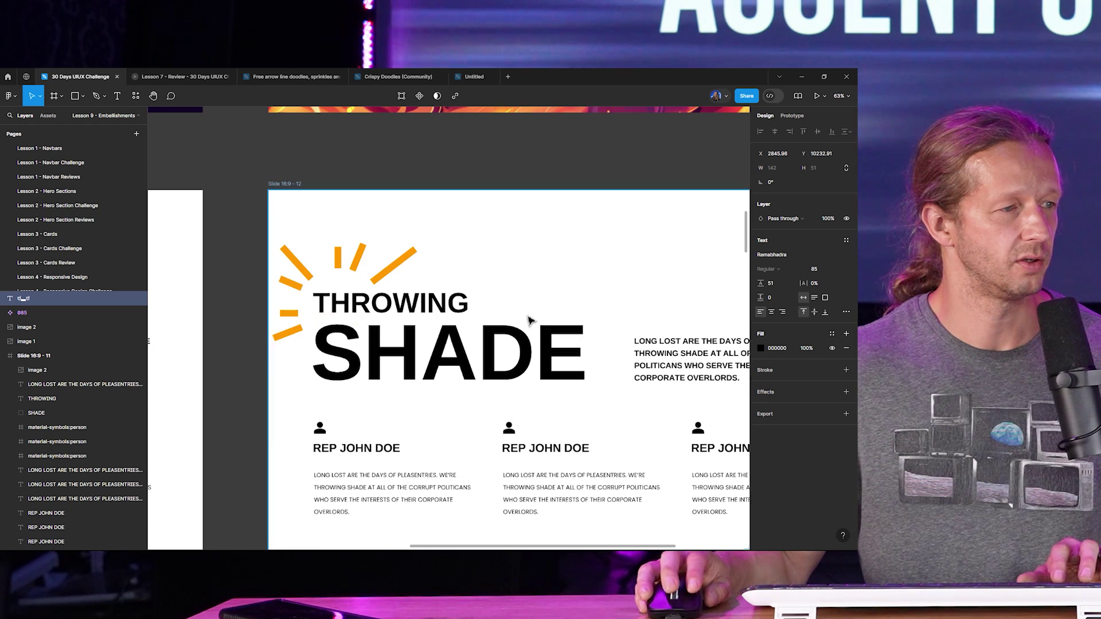
{"action": "key", "text": "ctrl+v"}
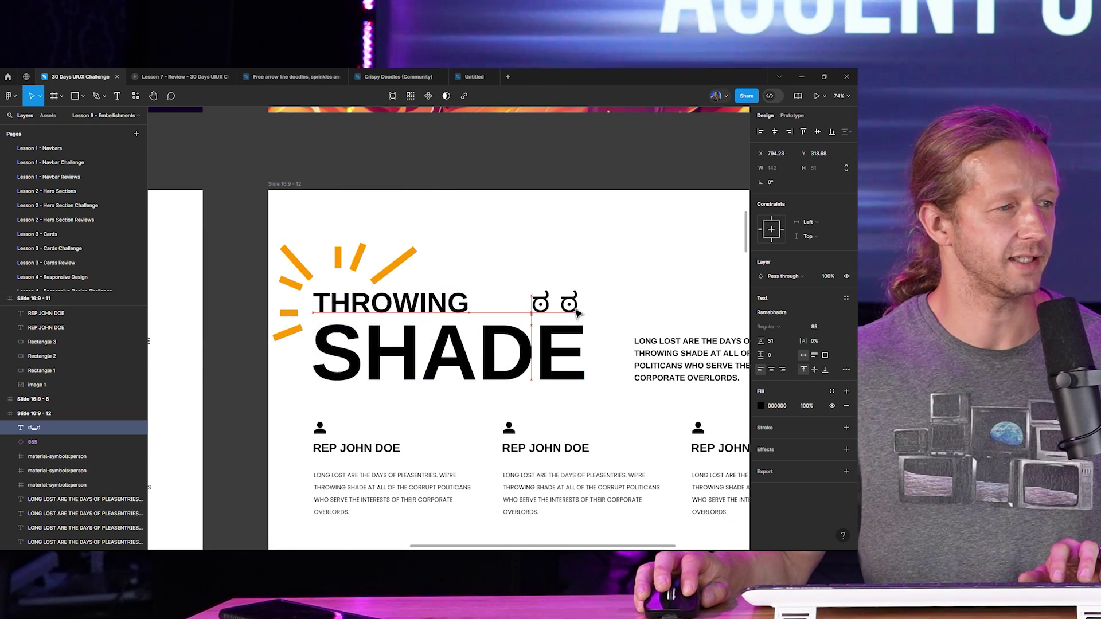
{"action": "left_click", "coordinate": [603, 283]}
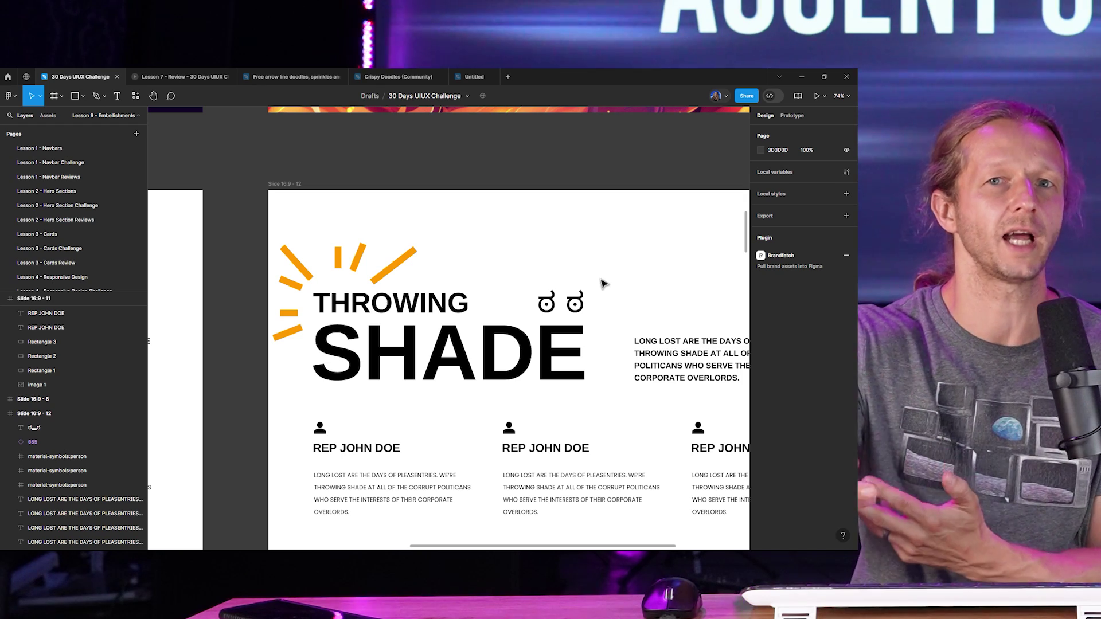
{"action": "scroll", "coordinate": [603, 283], "scroll_direction": "down", "scroll_amount": 4}
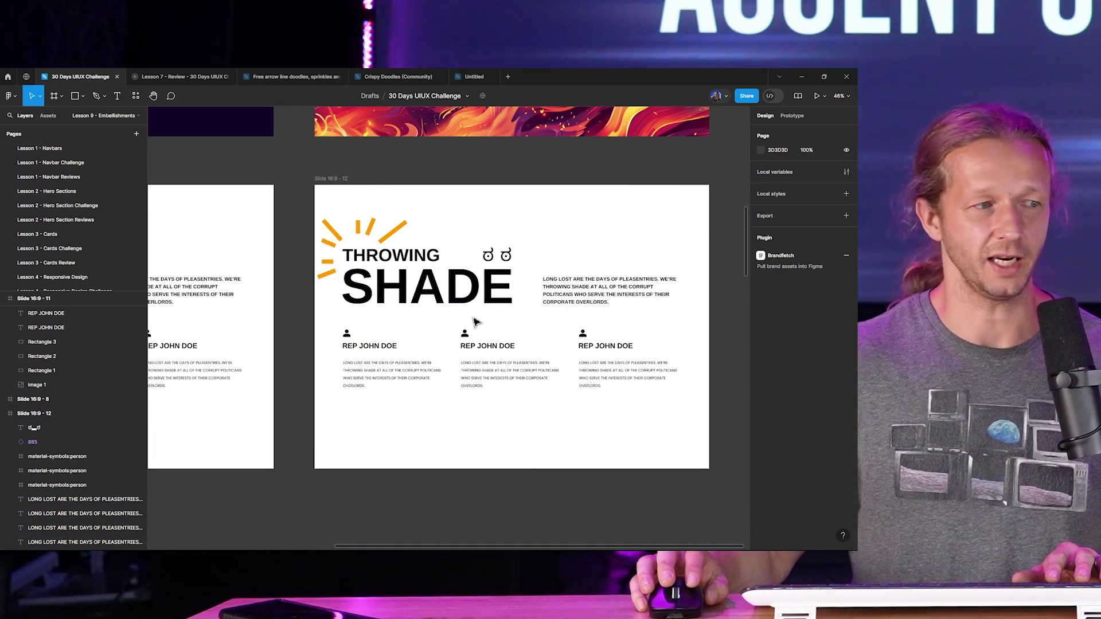
{"action": "scroll", "coordinate": [590, 398], "scroll_direction": "down", "scroll_amount": 1}
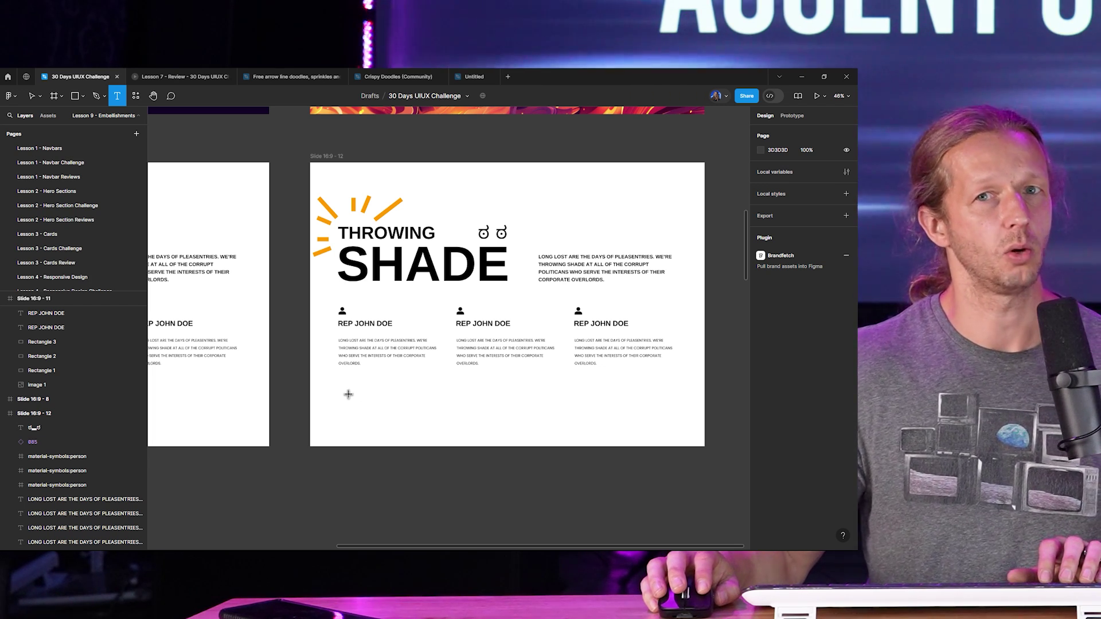
Step: Add the text SHADE below the first REP JOHN DOE column on the white slide variant and flatten it into a vector
{"action": "left_click", "coordinate": [345, 389]}
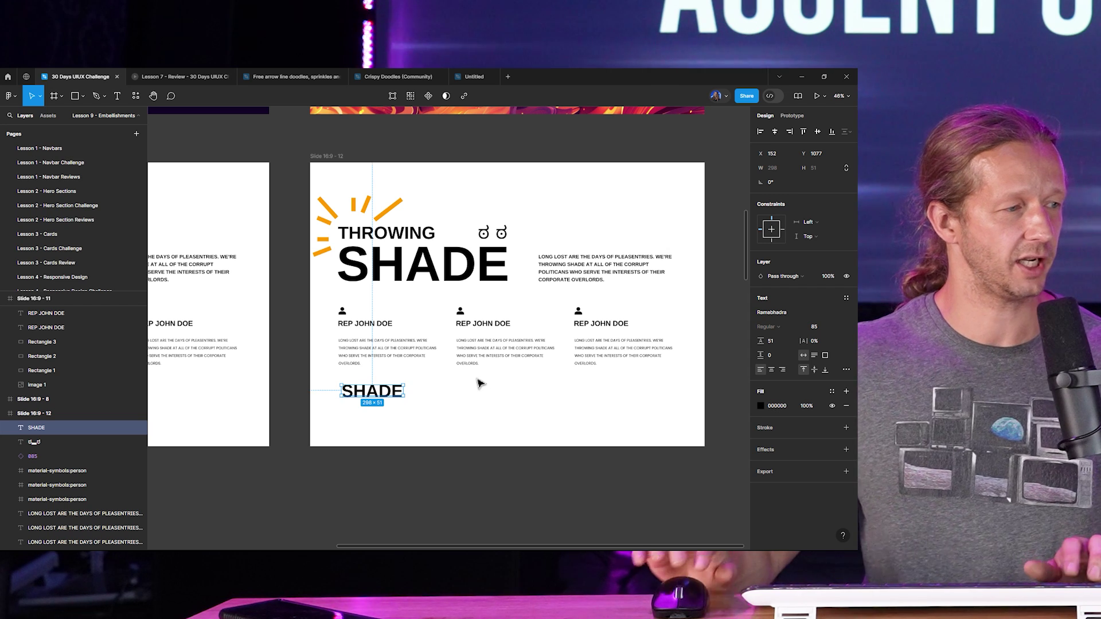
{"action": "right_click", "coordinate": [392, 400]}
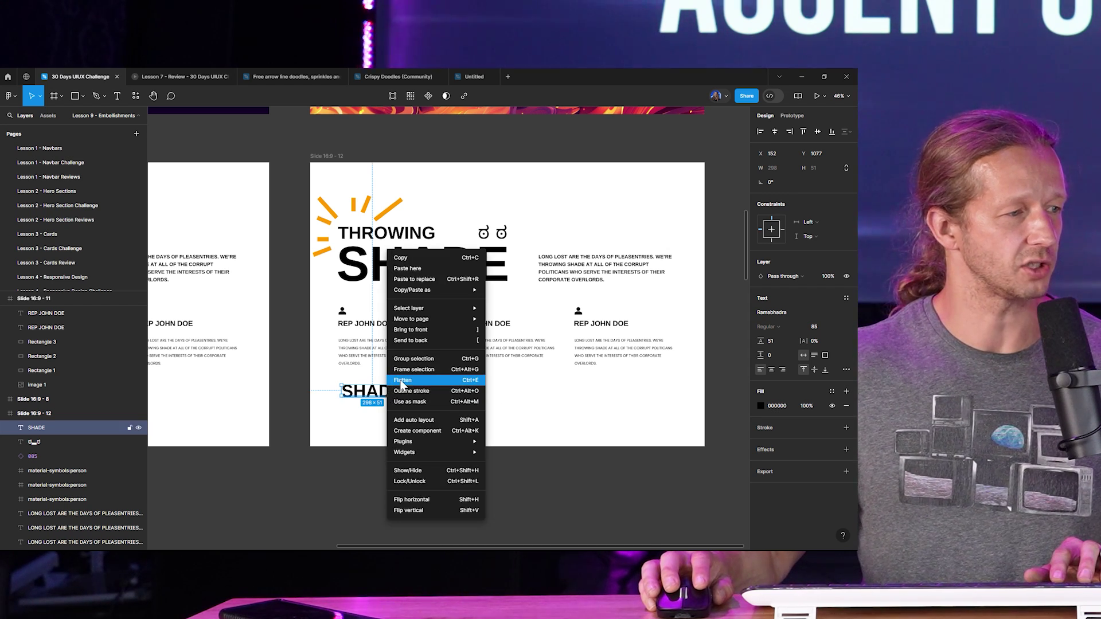
{"action": "left_click", "coordinate": [402, 381]}
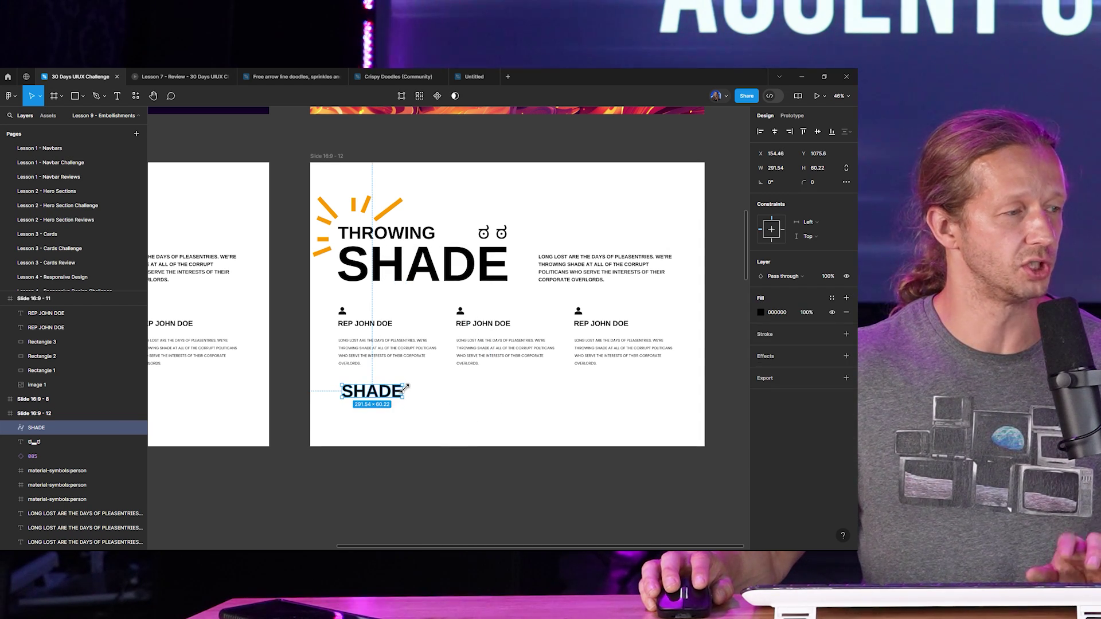
Step: Enlarge the flattened SHADE to about 2715 × 561 over the slide's lower half and send it behind the other content
{"action": "left_click_drag", "start_coordinate": [422, 380], "coordinate": [653, 285]}
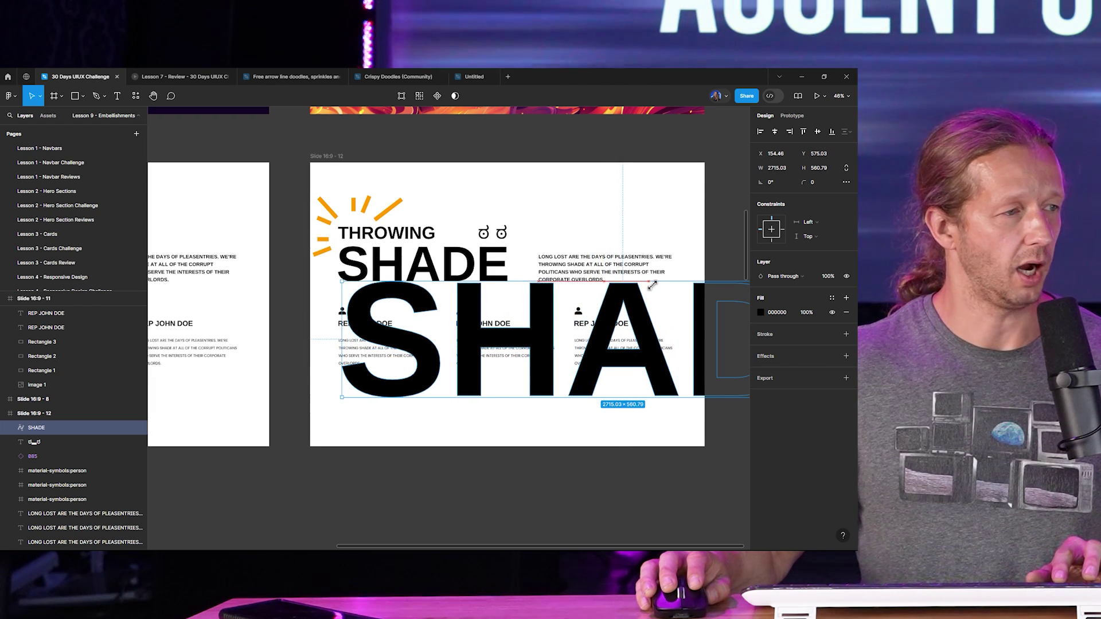
{"action": "left_click_drag", "start_coordinate": [544, 319], "coordinate": [534, 333]}
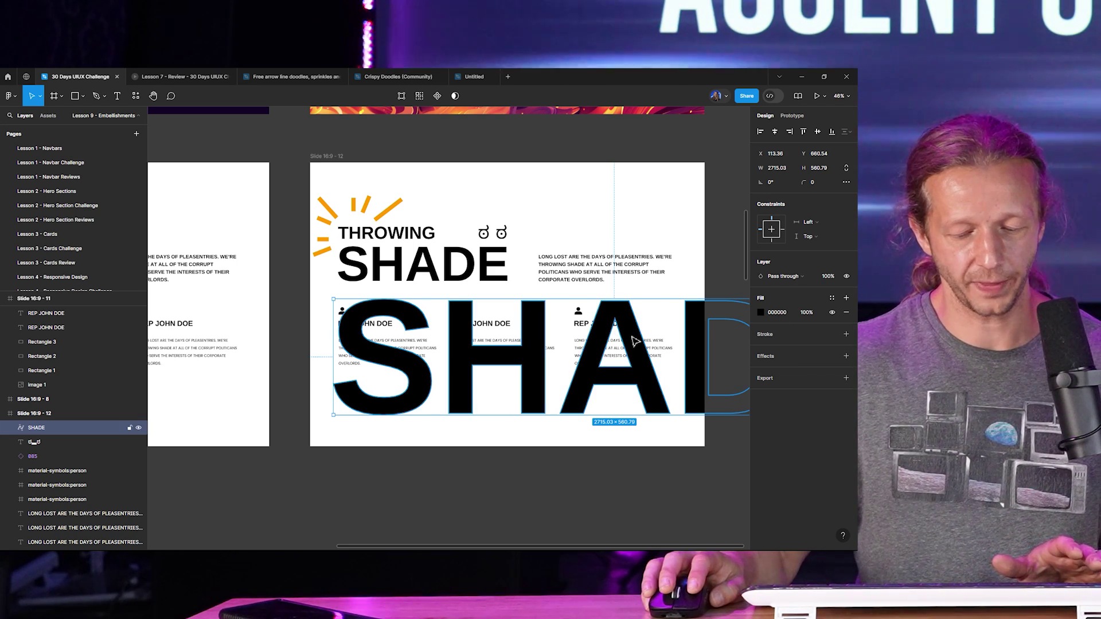
{"action": "key", "text": "["}
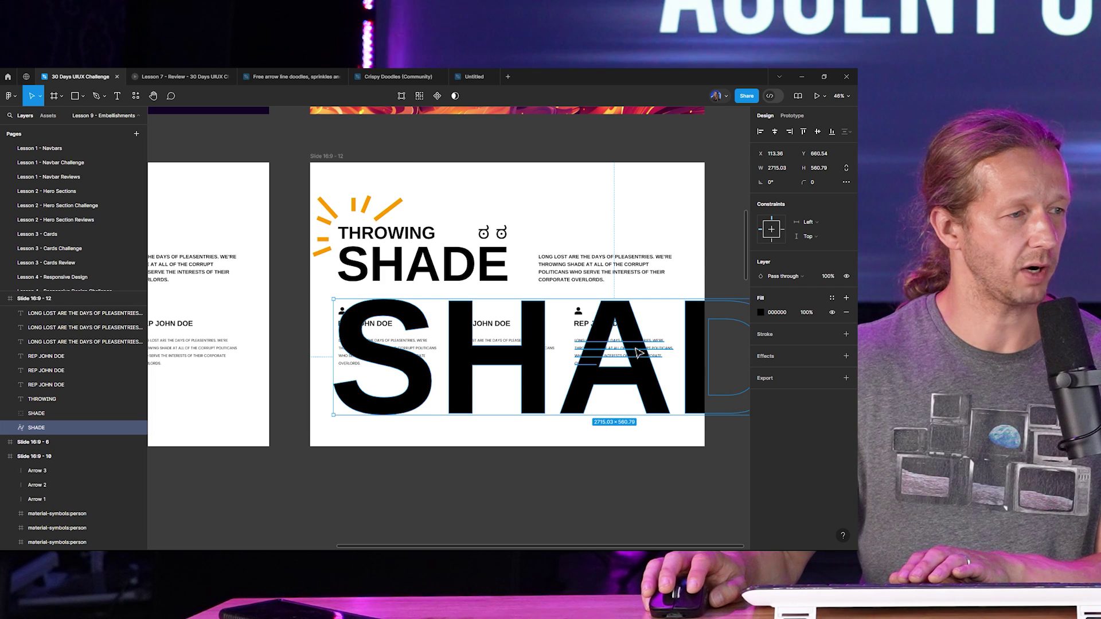
Step: Lower the large SHADE's black fill to 4% opacity and align its left edge with the slide at X 0, Y 686.5
{"action": "left_click", "coordinate": [760, 312]}
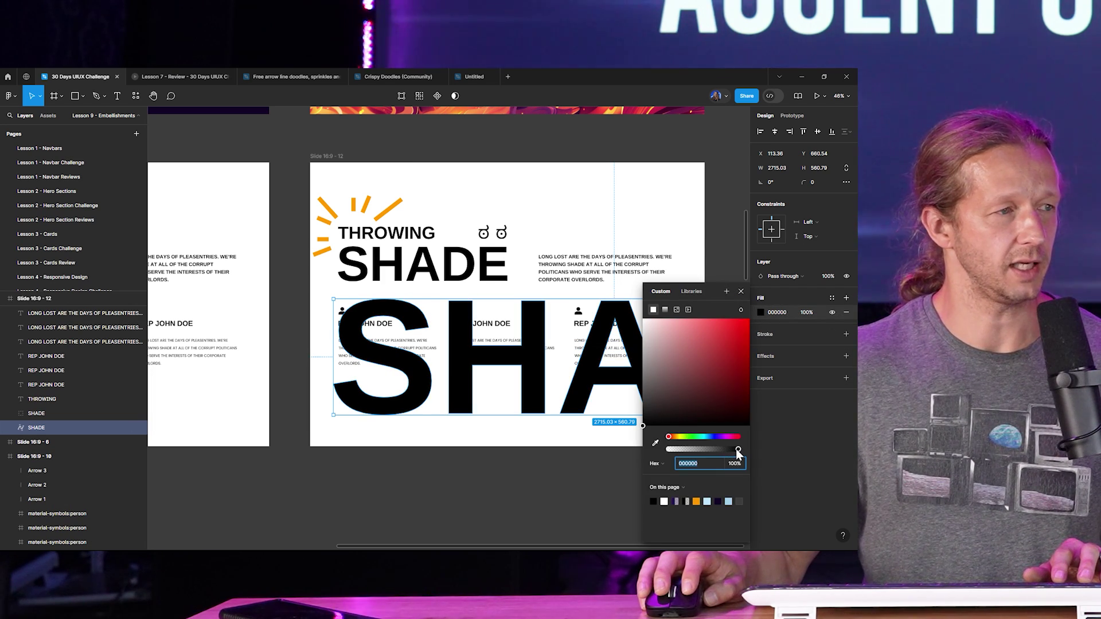
{"action": "left_click_drag", "start_coordinate": [738, 451], "coordinate": [673, 456]}
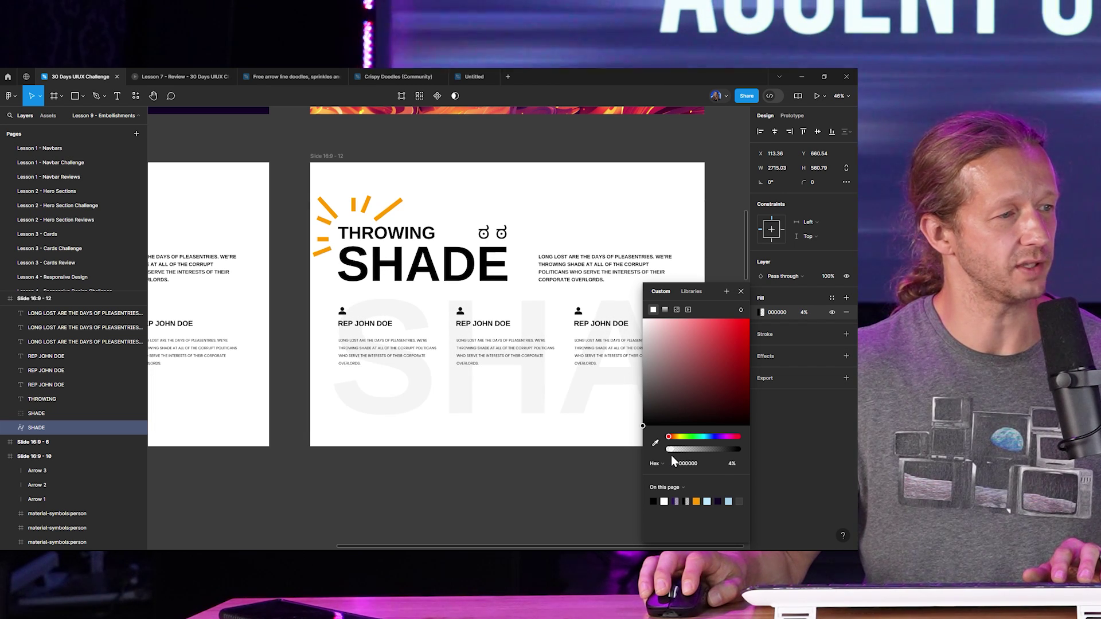
{"action": "left_click", "coordinate": [530, 413]}
{"action": "left_click", "coordinate": [528, 410]}
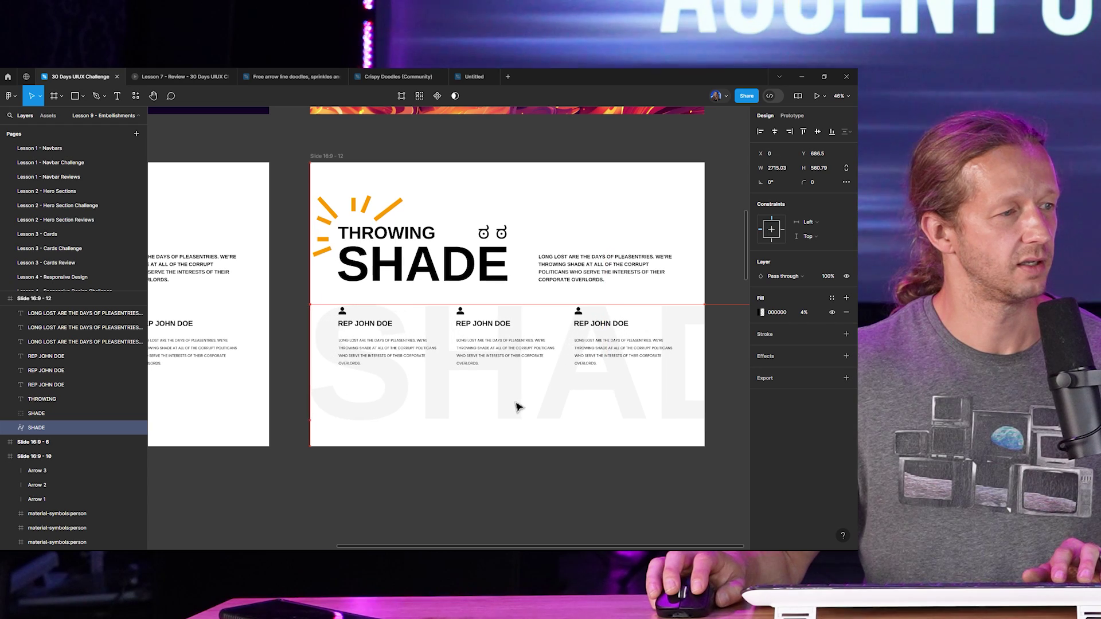
Step: Move the three REP JOHN DOE columns with their icons and paragraphs slightly down over the faint SHADE lettering
{"action": "left_click", "coordinate": [527, 488]}
{"action": "left_click_drag", "start_coordinate": [487, 473], "coordinate": [545, 477]}
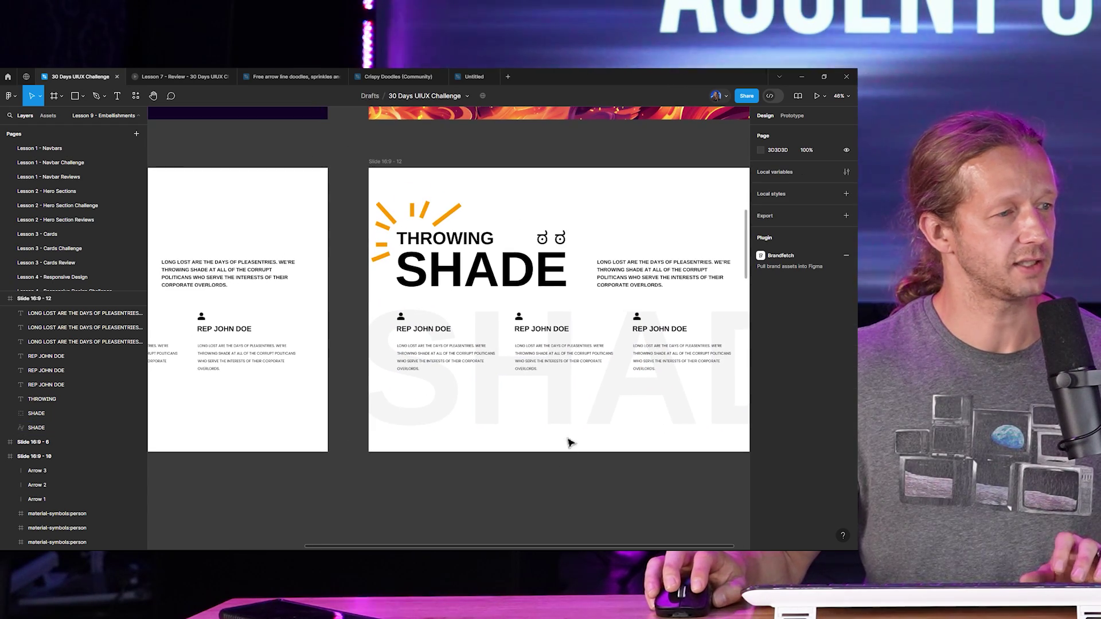
{"action": "left_click_drag", "start_coordinate": [563, 407], "coordinate": [563, 413]}
{"action": "left_click", "coordinate": [535, 455]}
{"action": "scroll", "coordinate": [510, 376], "scroll_direction": "up", "scroll_amount": 5}
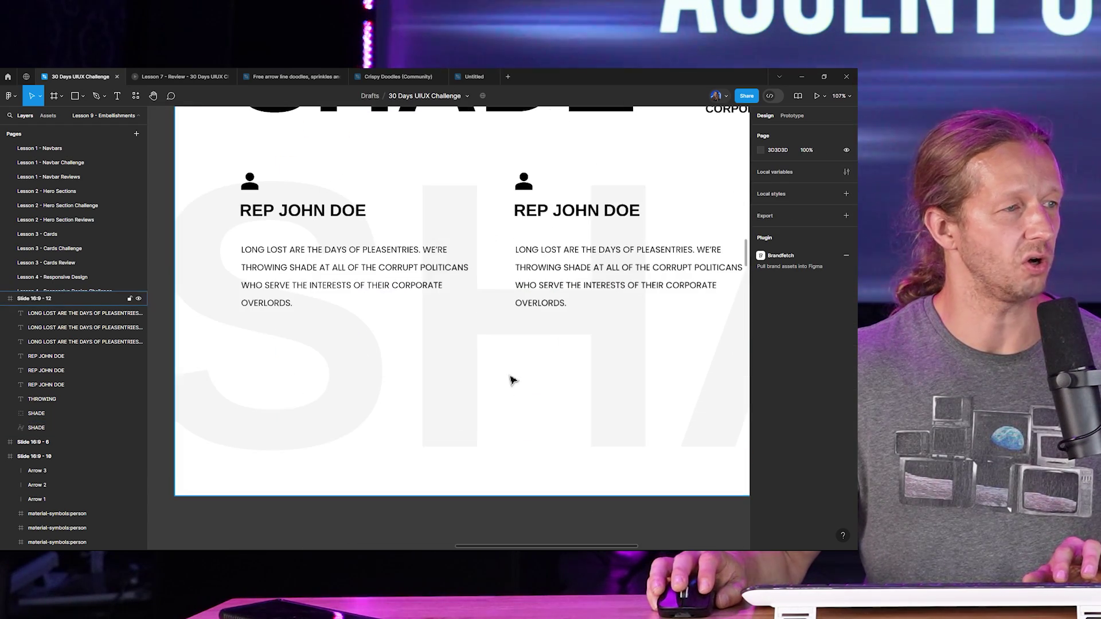
{"action": "scroll", "coordinate": [550, 368], "scroll_direction": "down", "scroll_amount": 3}
{"action": "left_click_drag", "start_coordinate": [573, 372], "coordinate": [465, 391]}
{"action": "scroll", "coordinate": [462, 392], "scroll_direction": "down", "scroll_amount": 3}
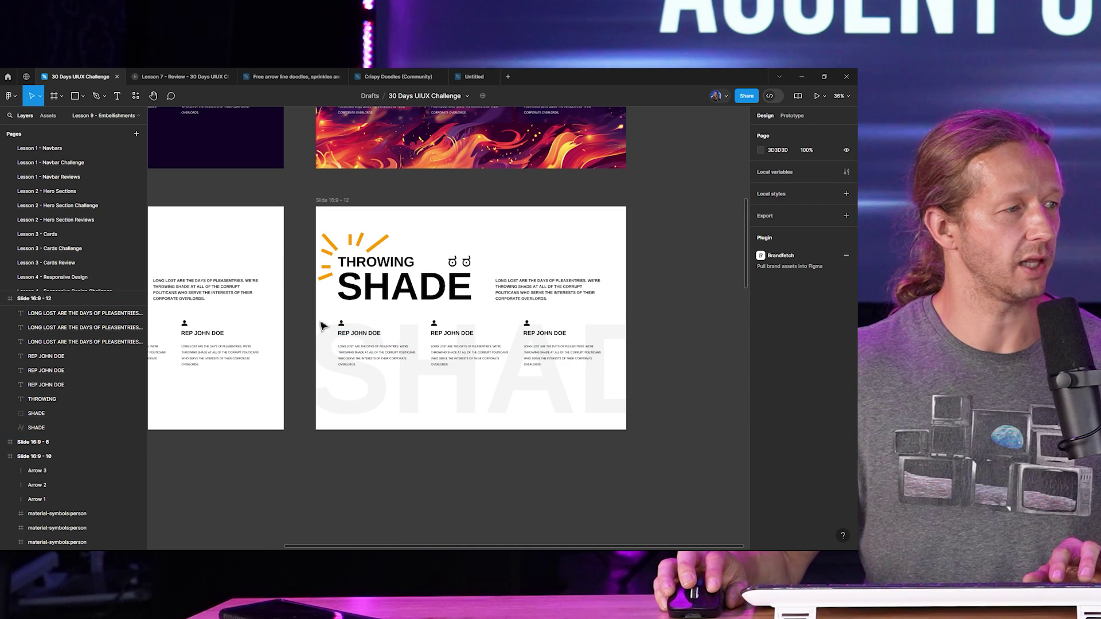
{"action": "left_click_drag", "start_coordinate": [305, 310], "coordinate": [538, 373]}
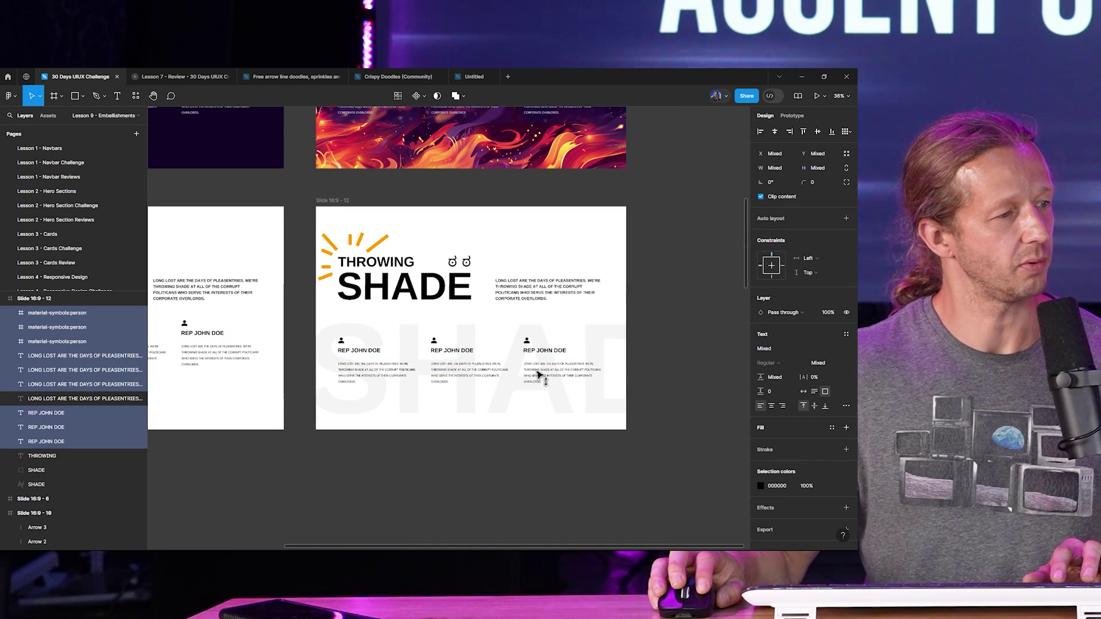
{"action": "left_click", "coordinate": [552, 472]}
Step: Move the three embellished slides together slightly to the right, widening the gap to the original slides
{"action": "left_click_drag", "start_coordinate": [349, 260], "coordinate": [403, 393]}
{"action": "left_click", "coordinate": [565, 256]}
{"action": "scroll", "coordinate": [566, 256], "scroll_direction": "down", "scroll_amount": 6}
{"action": "left_click_drag", "start_coordinate": [321, 119], "coordinate": [509, 521]}
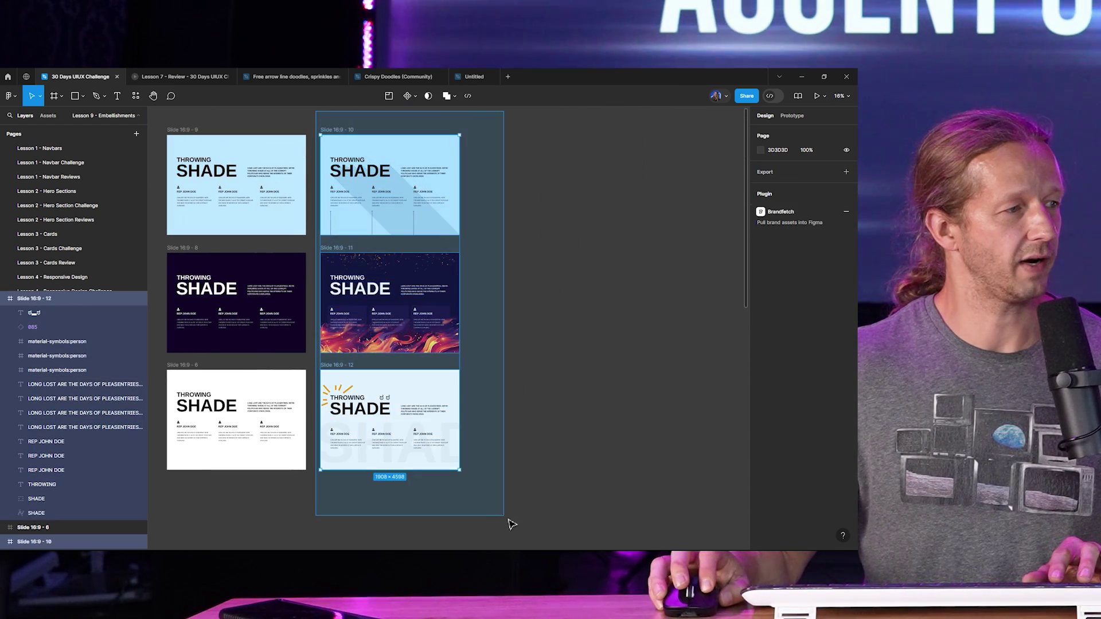
{"action": "left_click_drag", "start_coordinate": [349, 135], "coordinate": [370, 134]}
{"action": "left_click", "coordinate": [370, 119]}
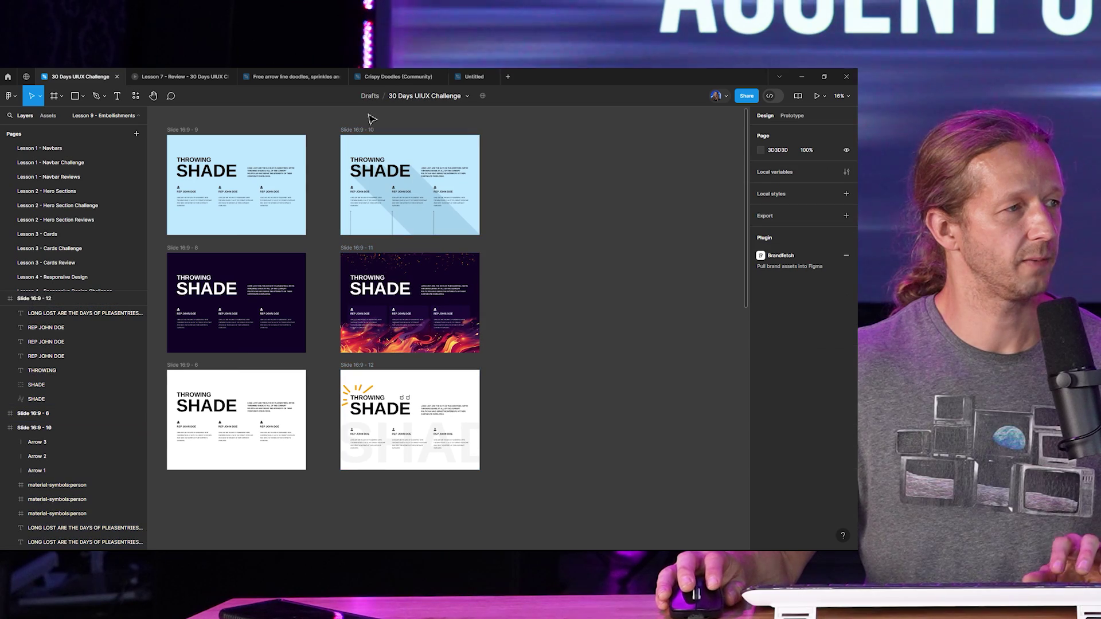
Step: Compare the plain light blue and dark slides with their embellished long-shadow and flame versions
{"action": "left_click_drag", "start_coordinate": [367, 197], "coordinate": [504, 245]}
{"action": "scroll", "coordinate": [378, 193], "scroll_direction": "up", "scroll_amount": 5}
{"action": "scroll", "coordinate": [377, 192], "scroll_direction": "up", "scroll_amount": 3}
{"action": "left_click_drag", "start_coordinate": [428, 188], "coordinate": [573, 159]}
{"action": "left_click_drag", "start_coordinate": [661, 359], "coordinate": [167, 356]}
{"action": "scroll", "coordinate": [665, 332], "scroll_direction": "down", "scroll_amount": 3}
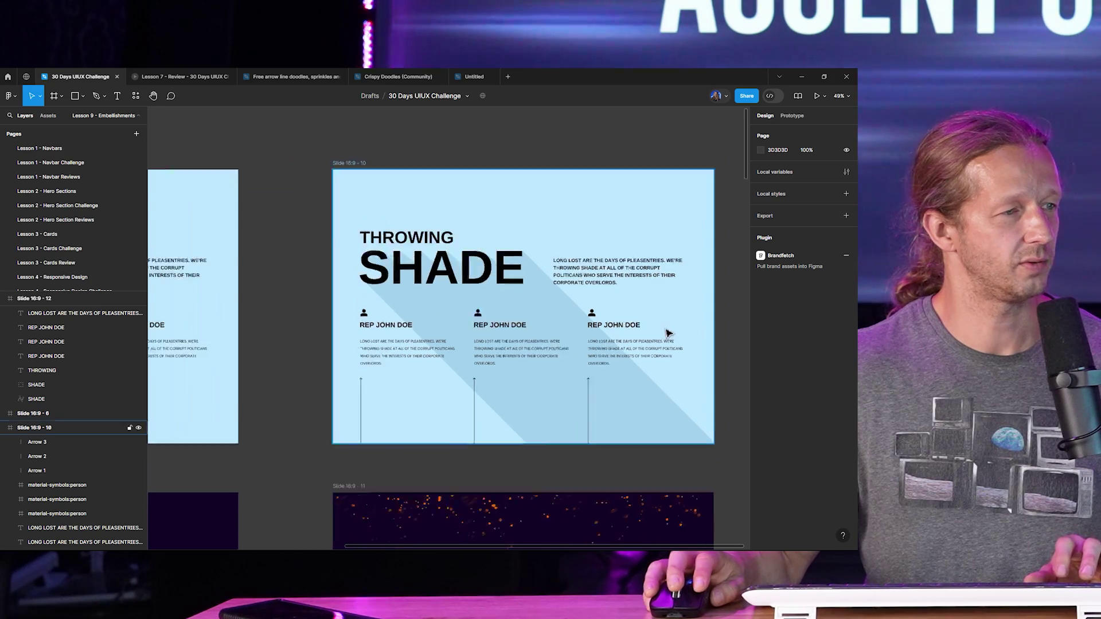
{"action": "left_click_drag", "start_coordinate": [525, 356], "coordinate": [684, 143]}
{"action": "scroll", "coordinate": [366, 329], "scroll_direction": "up", "scroll_amount": 3}
{"action": "left_click_drag", "start_coordinate": [386, 326], "coordinate": [498, 310]}
{"action": "scroll", "coordinate": [497, 310], "scroll_direction": "up", "scroll_amount": 1}
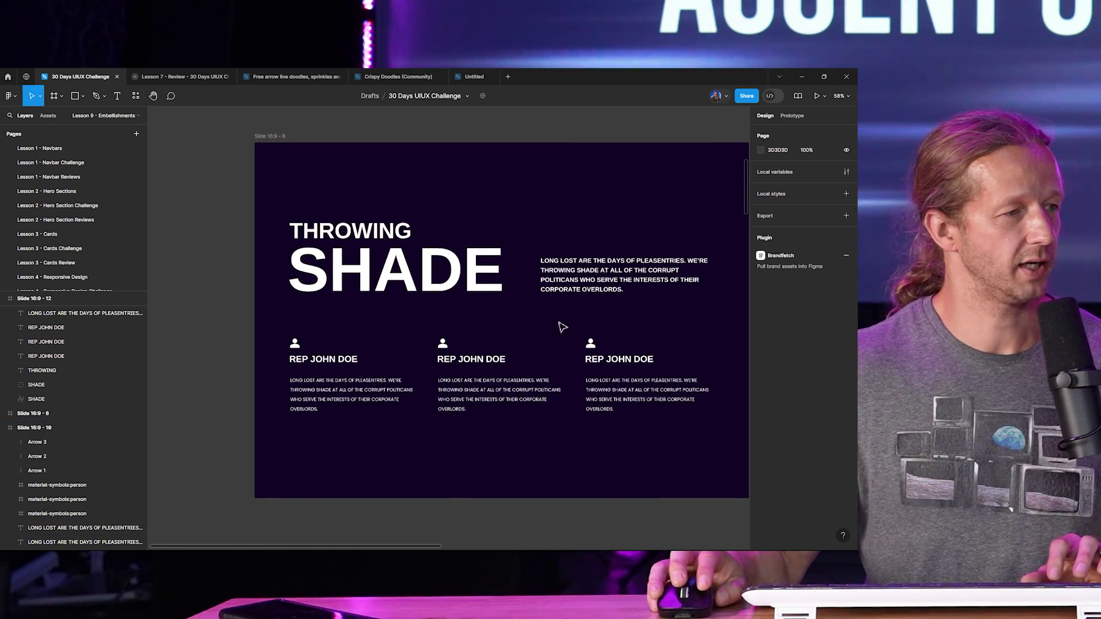
{"action": "left_click_drag", "start_coordinate": [680, 322], "coordinate": [240, 323]}
{"action": "mouse_move", "coordinate": [504, 325]}
{"action": "left_mouse_down"}
{"action": "mouse_move", "coordinate": [285, 310]}
{"action": "mouse_move", "coordinate": [303, 316]}
{"action": "left_mouse_up"}
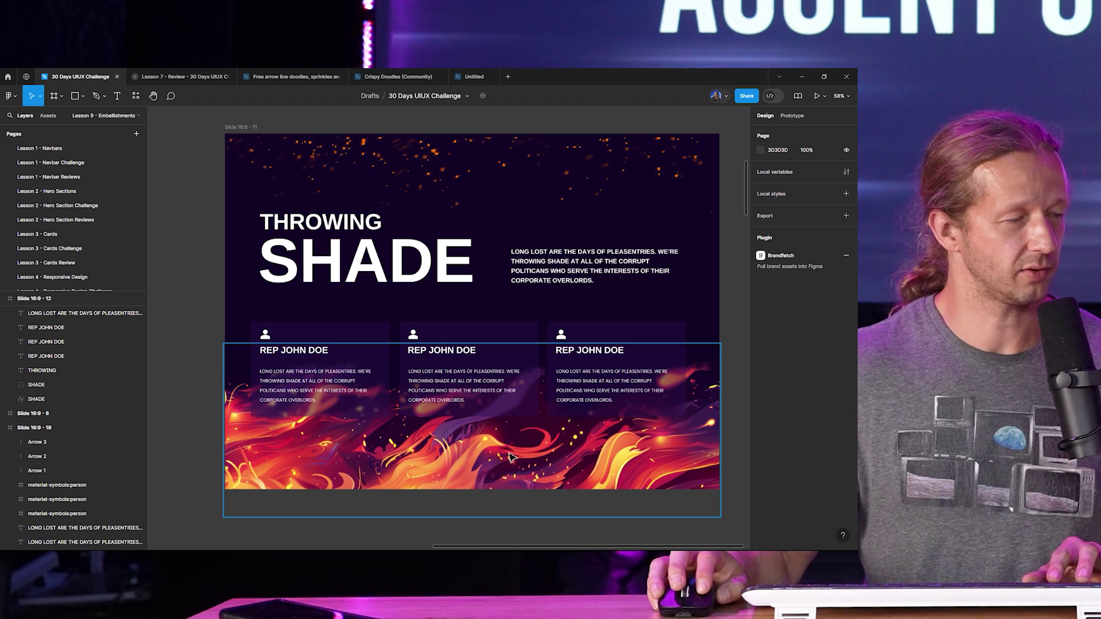
Step: Compare the plain white slide with its embellished version, inspecting the orange rays, eyes text and faint background lettering
{"action": "scroll", "coordinate": [511, 457], "scroll_direction": "down", "scroll_amount": 6}
{"action": "left_click_drag", "start_coordinate": [503, 453], "coordinate": [685, 254]}
{"action": "left_click_drag", "start_coordinate": [479, 383], "coordinate": [536, 330]}
{"action": "scroll", "coordinate": [455, 343], "scroll_direction": "up", "scroll_amount": 5}
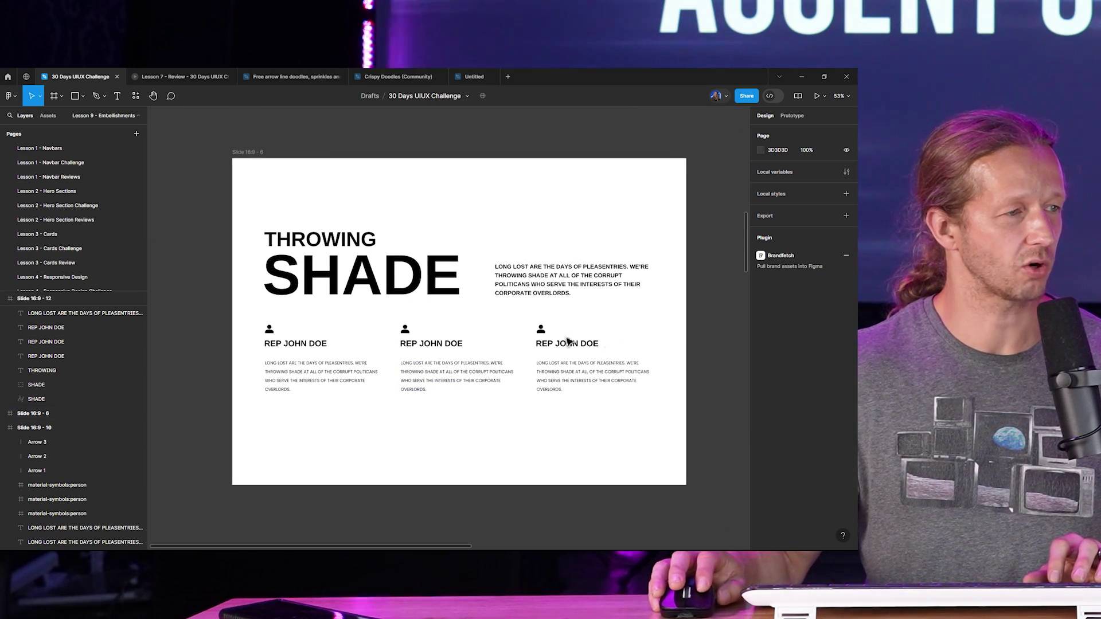
{"action": "key", "text": "n"}
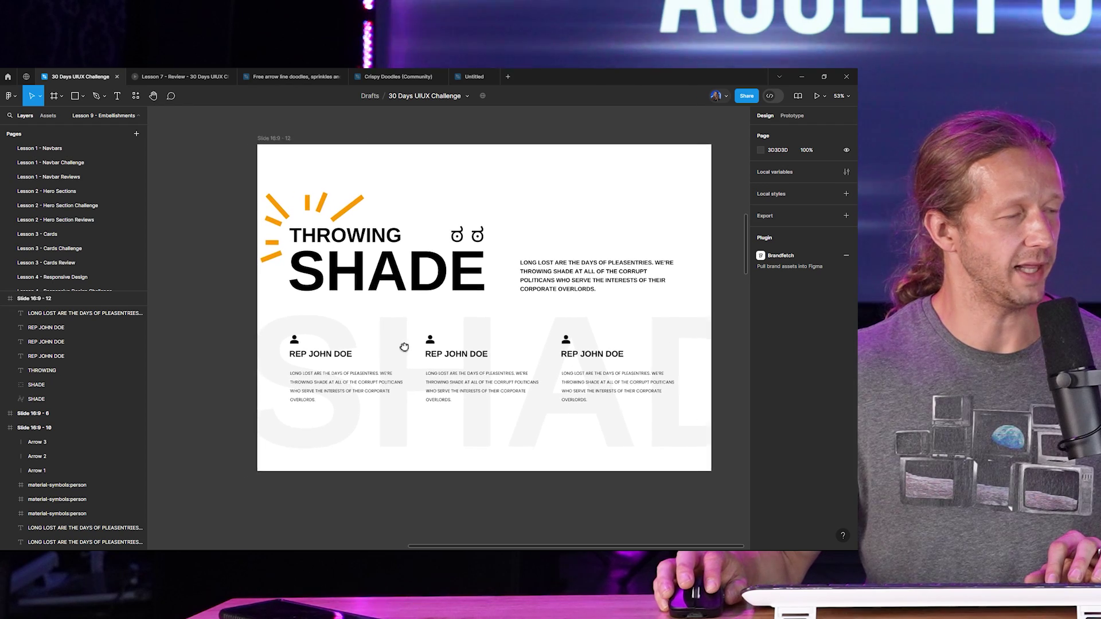
{"action": "scroll", "coordinate": [524, 259], "scroll_direction": "up", "scroll_amount": 2}
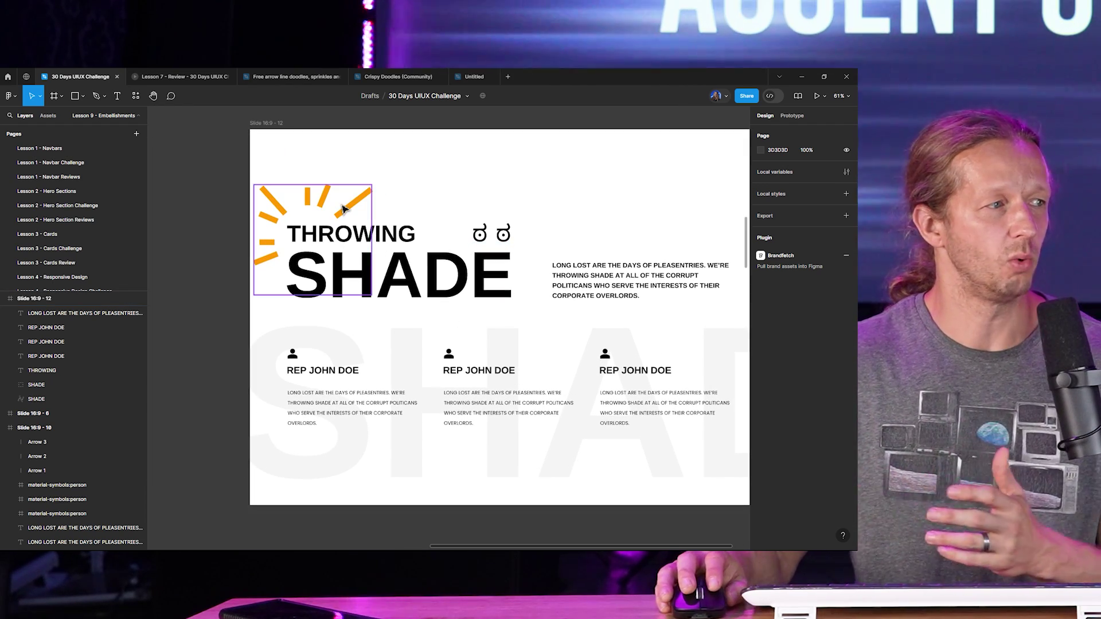
{"action": "left_click", "coordinate": [481, 232]}
{"action": "left_click", "coordinate": [504, 201]}
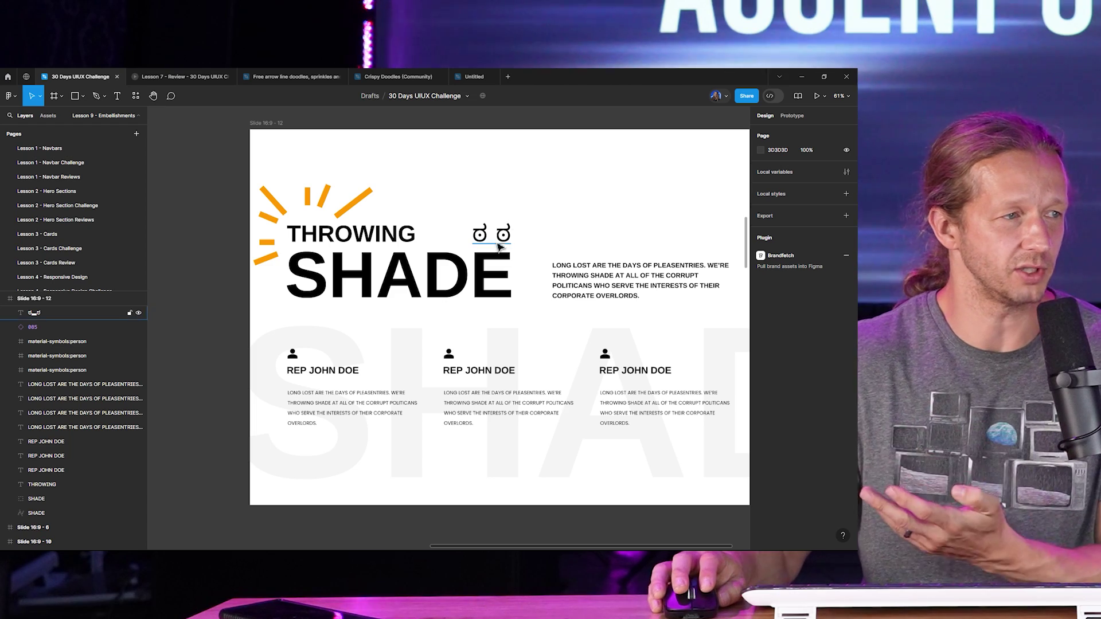
{"action": "scroll", "coordinate": [560, 201], "scroll_direction": "down", "scroll_amount": 4}
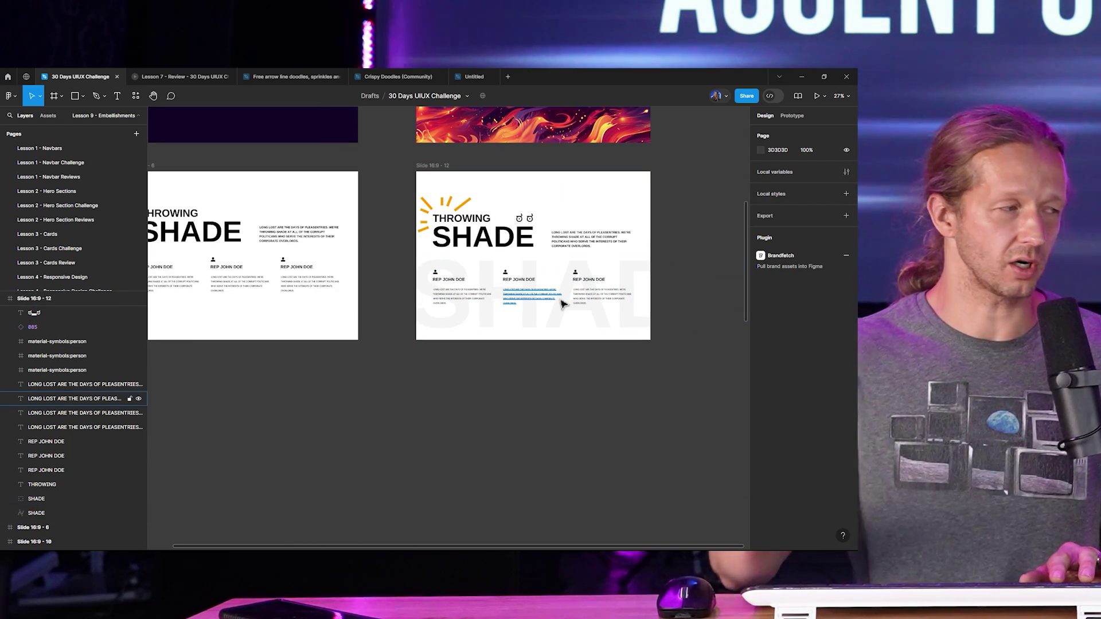
Step: Open the Lesson 9 - Challenge page and examine the KICKFLIP slide and the embellishment instructions beside it
{"action": "scroll", "coordinate": [96, 206], "scroll_direction": "down", "scroll_amount": 4}
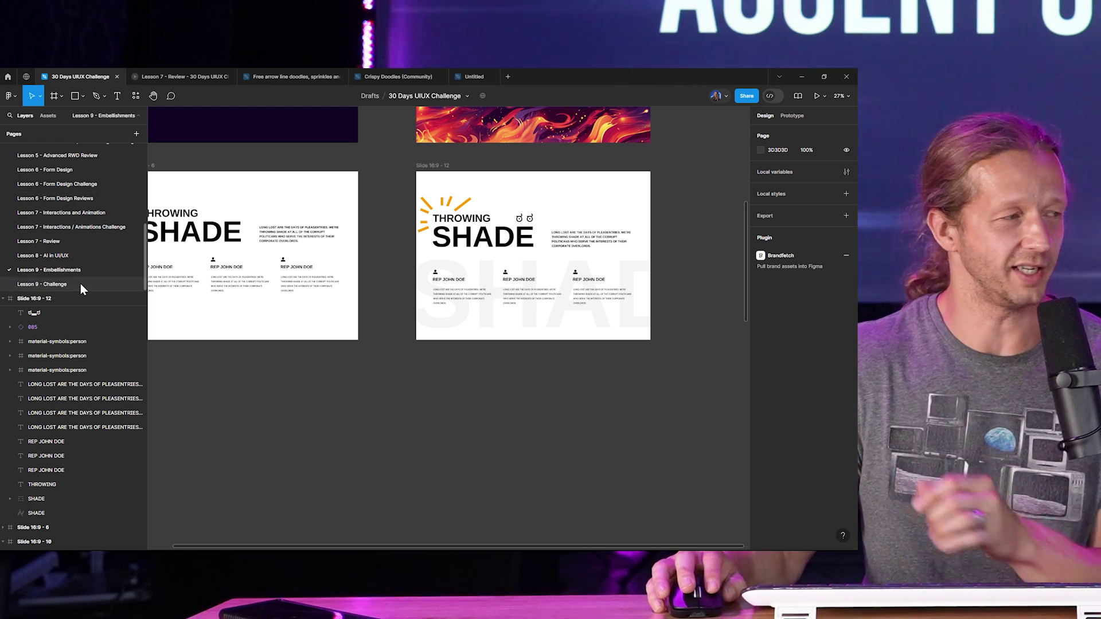
{"action": "left_click", "coordinate": [81, 283]}
{"action": "scroll", "coordinate": [469, 211], "scroll_direction": "down", "scroll_amount": 3}
{"action": "left_click_drag", "start_coordinate": [548, 214], "coordinate": [449, 172]}
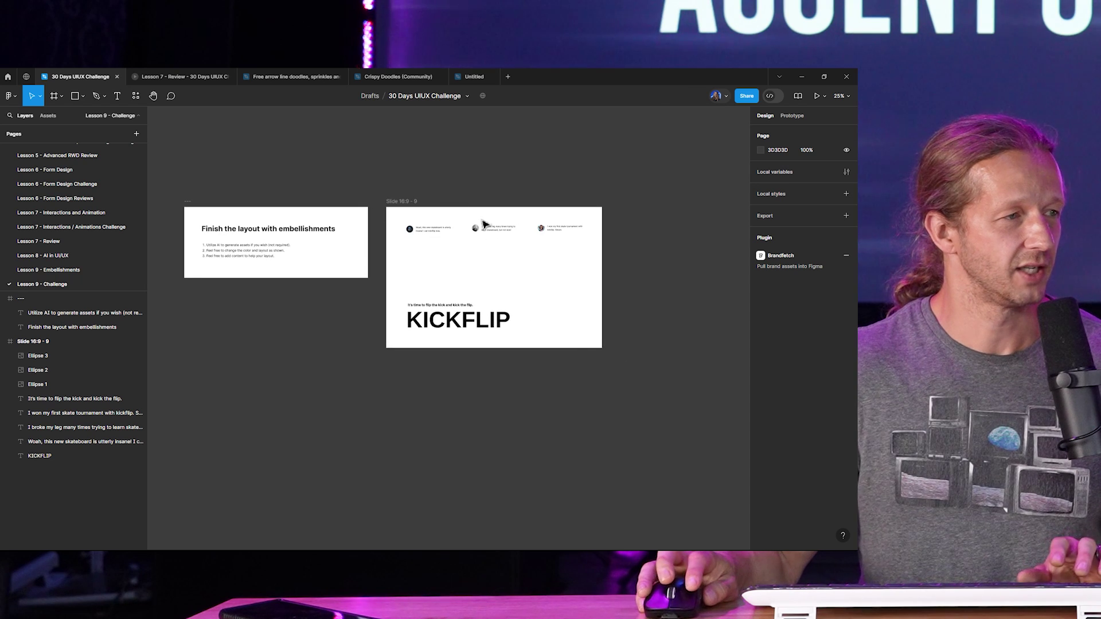
{"action": "scroll", "coordinate": [471, 264], "scroll_direction": "up", "scroll_amount": 5}
{"action": "scroll", "coordinate": [466, 261], "scroll_direction": "down", "scroll_amount": 2}
{"action": "scroll", "coordinate": [493, 237], "scroll_direction": "up", "scroll_amount": 1}
{"action": "left_click_drag", "start_coordinate": [499, 240], "coordinate": [466, 262]}
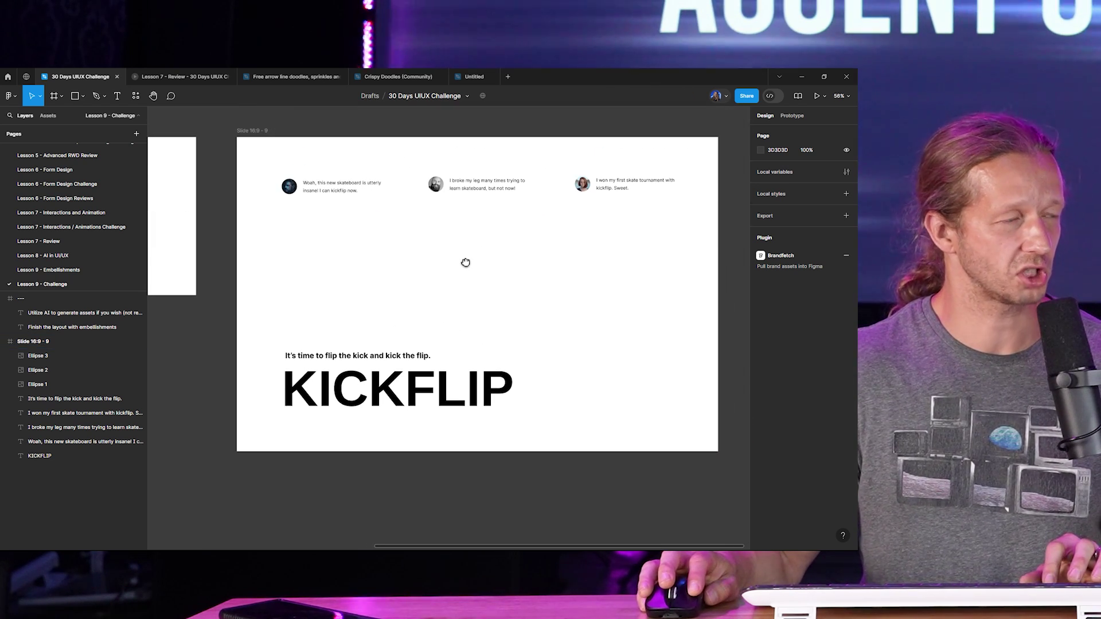
{"action": "left_click_drag", "start_coordinate": [330, 270], "coordinate": [619, 277]}
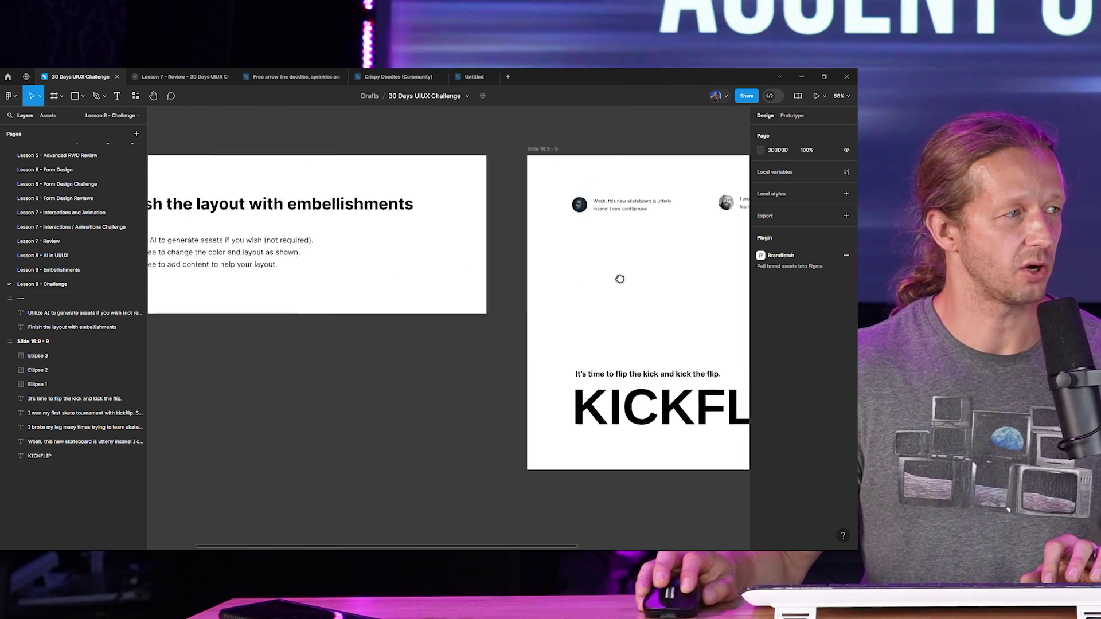
{"action": "left_click_drag", "start_coordinate": [371, 281], "coordinate": [466, 282]}
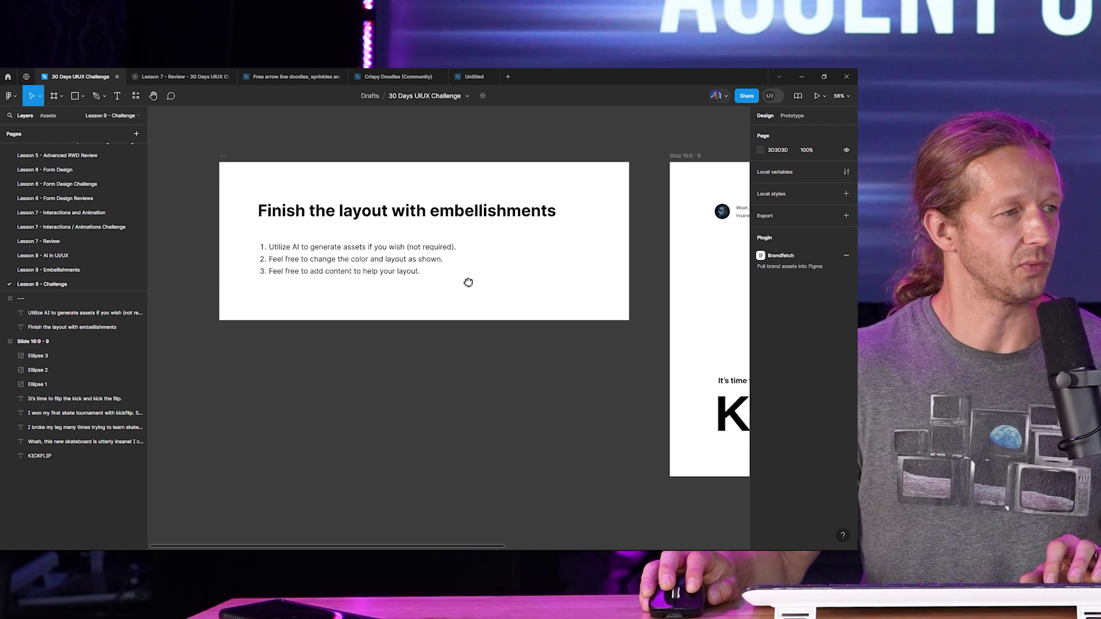
{"action": "scroll", "coordinate": [378, 244], "scroll_direction": "up", "scroll_amount": 3}
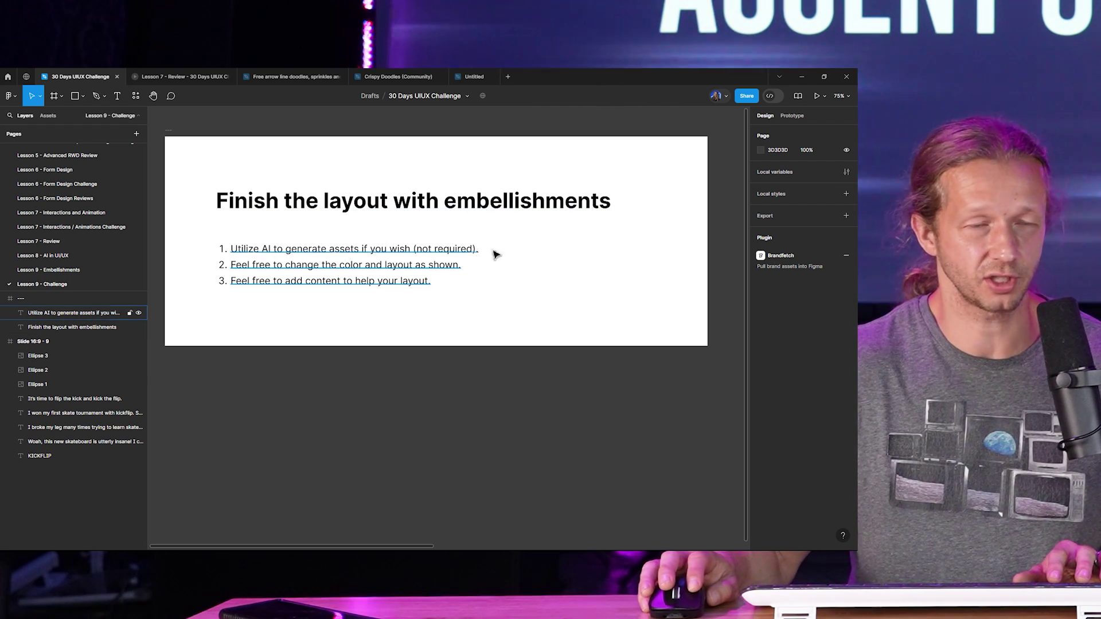
Step: Study the KICKFLIP slide's empty middle area and layout, and recheck the challenge instructions against it
{"action": "scroll", "coordinate": [579, 254], "scroll_direction": "down", "scroll_amount": 3}
{"action": "left_click_drag", "start_coordinate": [644, 275], "coordinate": [290, 276]}
{"action": "scroll", "coordinate": [486, 294], "scroll_direction": "up", "scroll_amount": 2}
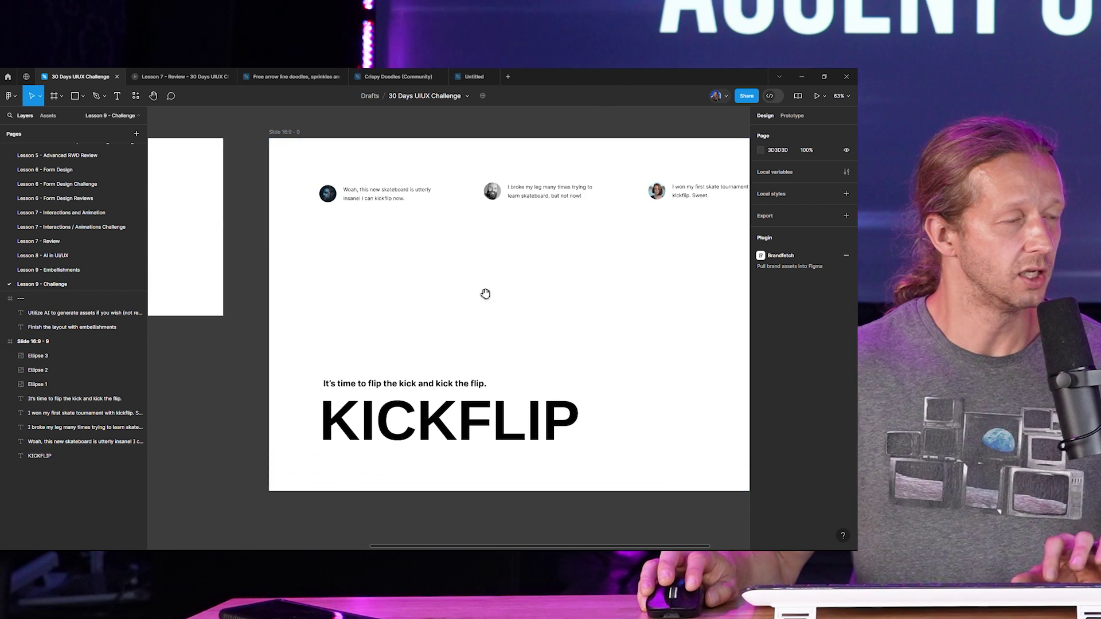
{"action": "left_click_drag", "start_coordinate": [486, 295], "coordinate": [408, 291]}
{"action": "scroll", "coordinate": [420, 310], "scroll_direction": "up", "scroll_amount": 1}
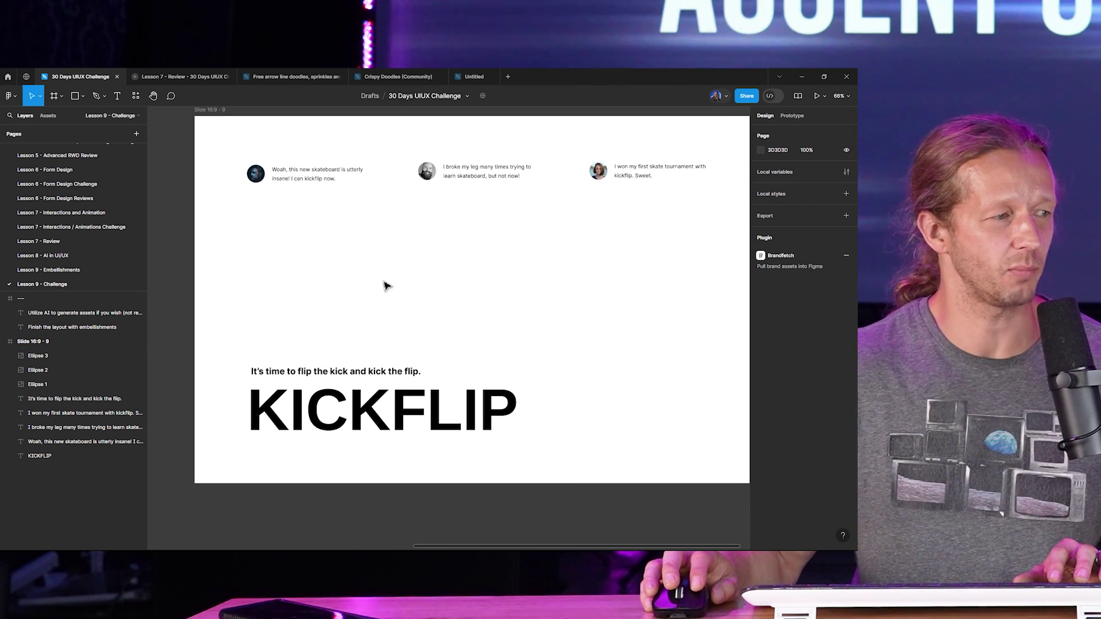
{"action": "left_click_drag", "start_coordinate": [360, 343], "coordinate": [529, 240]}
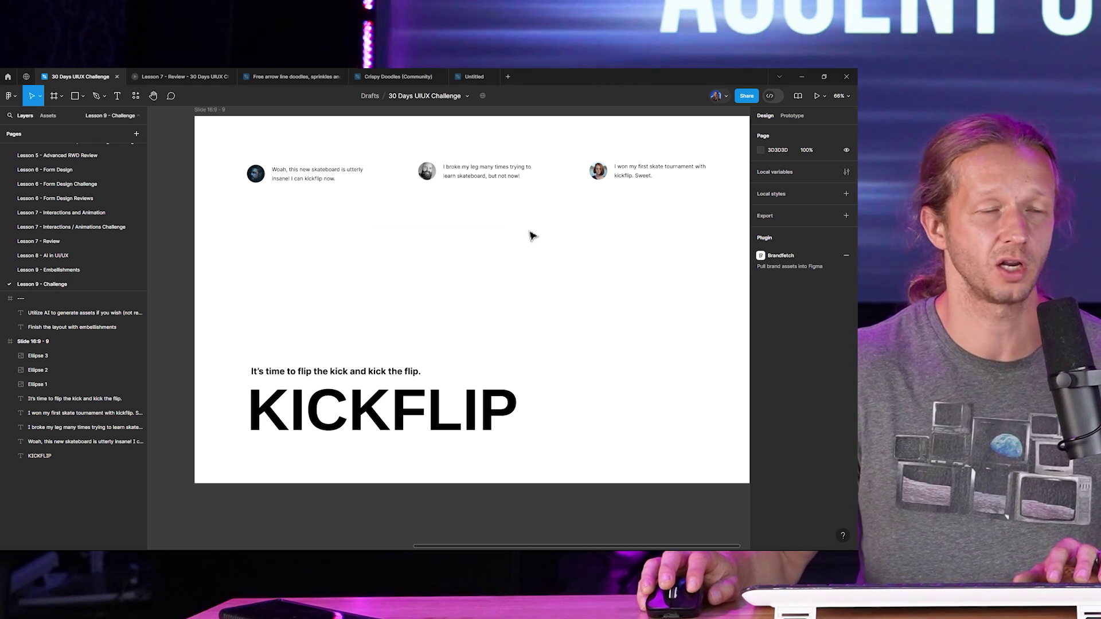
{"action": "left_click_drag", "start_coordinate": [233, 222], "coordinate": [711, 367]}
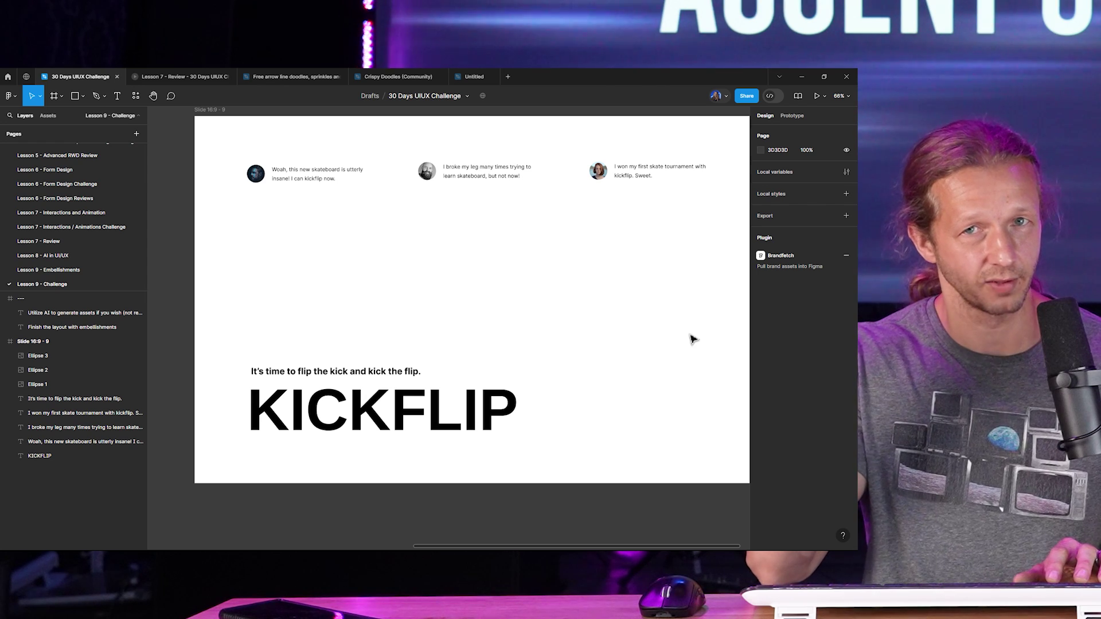
{"action": "scroll", "coordinate": [584, 309], "scroll_direction": "down", "scroll_amount": 4}
{"action": "left_click_drag", "start_coordinate": [429, 310], "coordinate": [733, 306]}
{"action": "scroll", "coordinate": [423, 244], "scroll_direction": "up", "scroll_amount": 5}
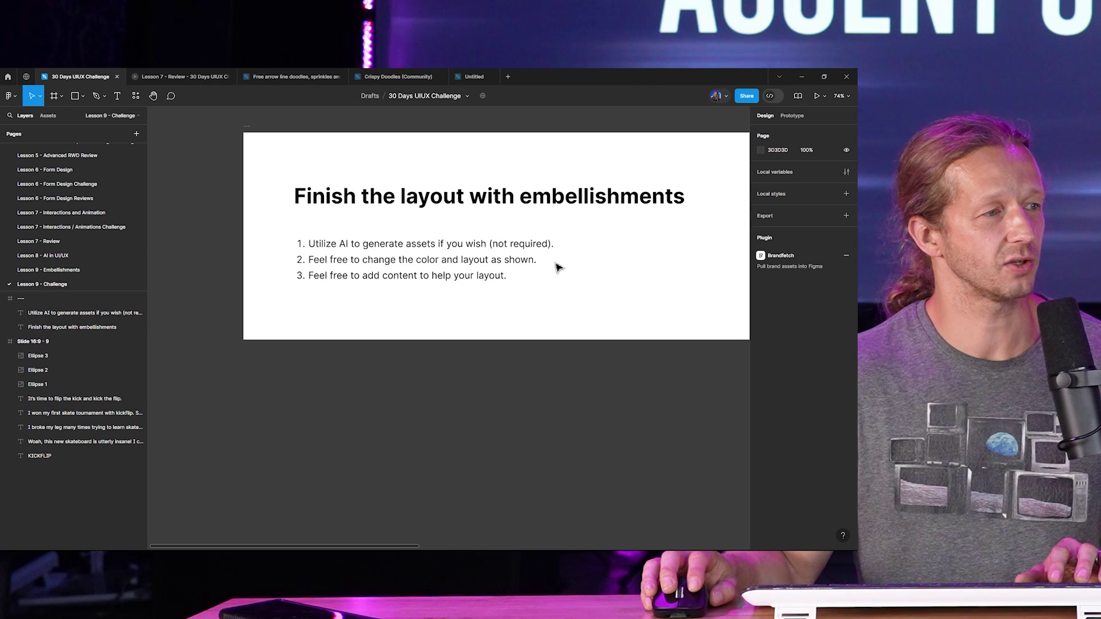
{"action": "key", "text": "n"}
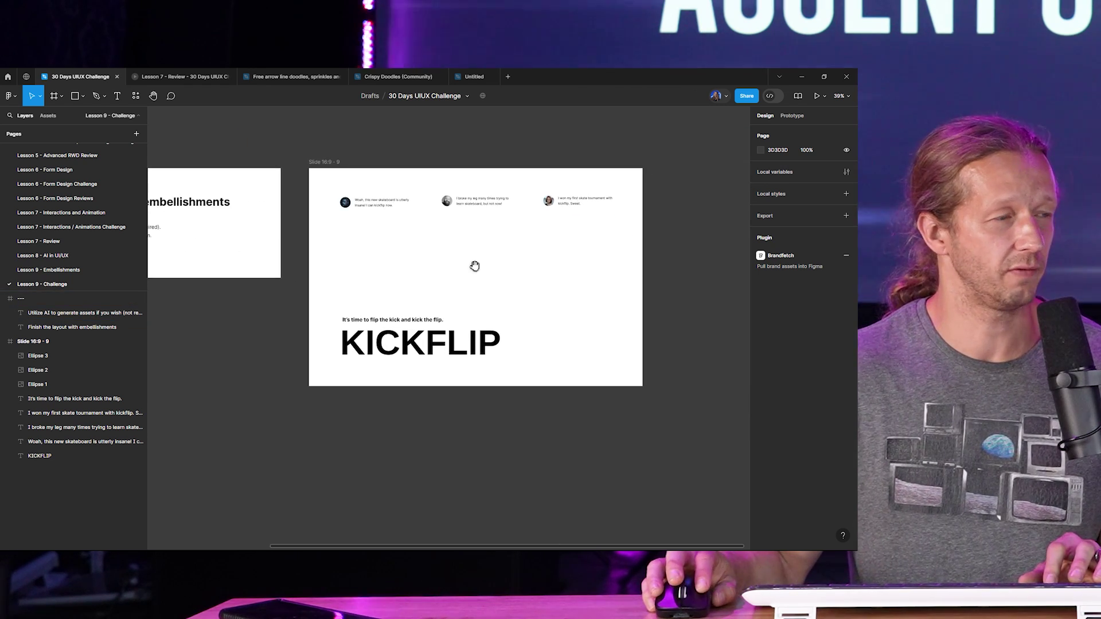
Step: Try moving the KICKFLIP title and its tagline up into the slide's empty middle area, and undo the move
{"action": "left_click_drag", "start_coordinate": [318, 313], "coordinate": [534, 413]}
{"action": "left_click_drag", "start_coordinate": [441, 390], "coordinate": [528, 299]}
{"action": "key", "text": "ctrl+z"}
Step: Try repositioning the row of three testimonials lower on the KICKFLIP slide, and restore the original layout
{"action": "left_click_drag", "start_coordinate": [314, 153], "coordinate": [697, 220]}
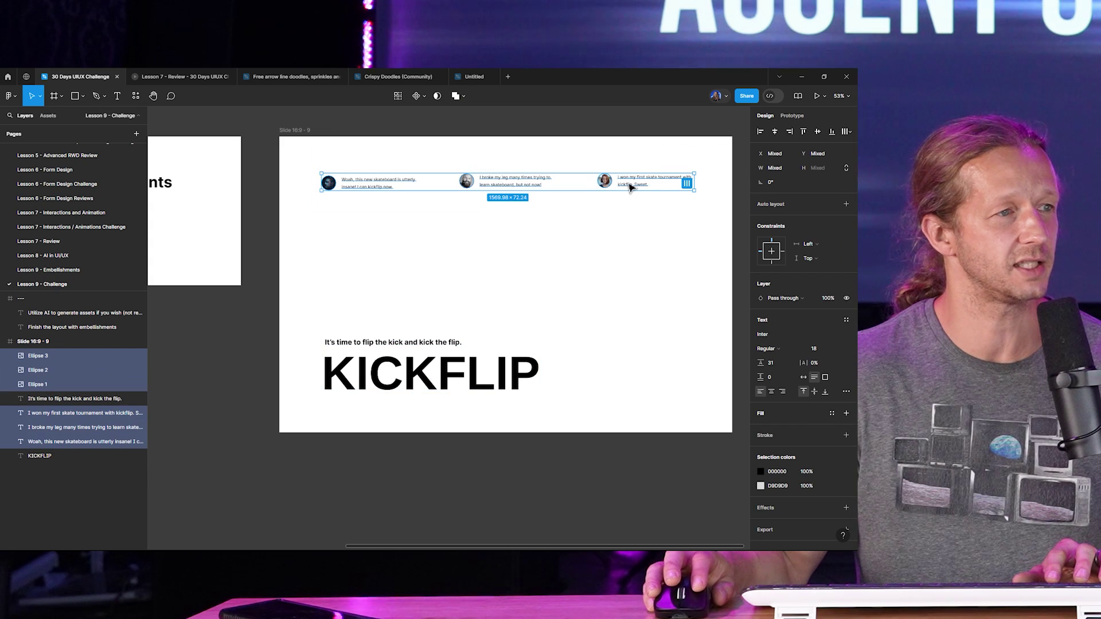
{"action": "left_click_drag", "start_coordinate": [634, 184], "coordinate": [621, 297]}
{"action": "key", "text": "ctrl+z"}
{"action": "left_click_drag", "start_coordinate": [353, 192], "coordinate": [361, 230]}
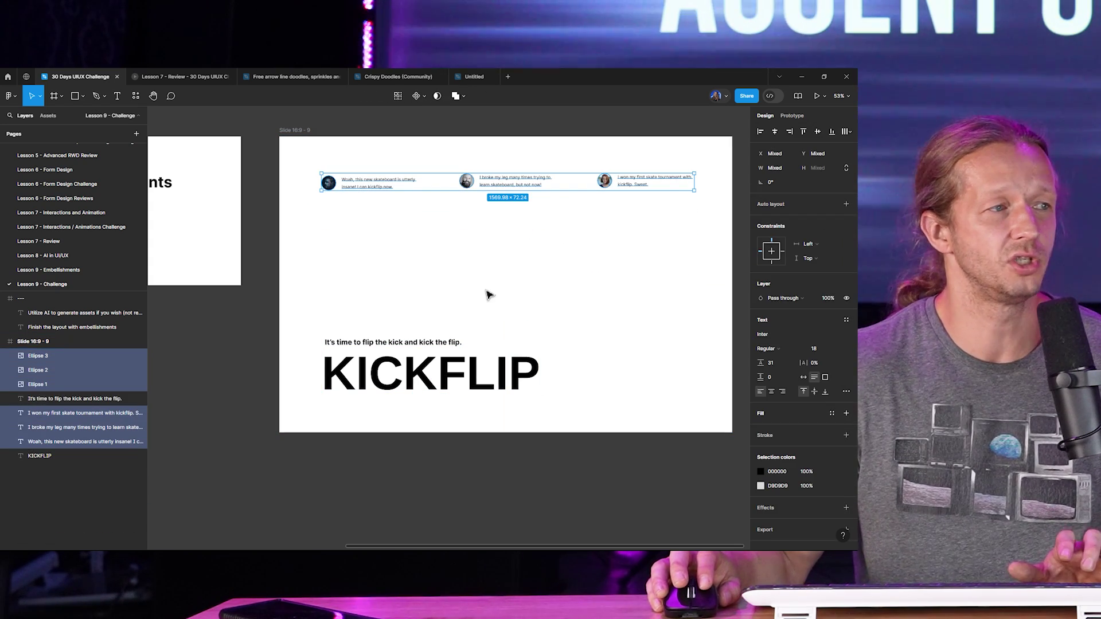
{"action": "key", "text": "Delete"}
{"action": "mouse_move", "coordinate": [438, 277]}
{"action": "left_mouse_down"}
{"action": "mouse_move", "coordinate": [491, 277]}
{"action": "mouse_move", "coordinate": [430, 287]}
{"action": "left_mouse_up"}
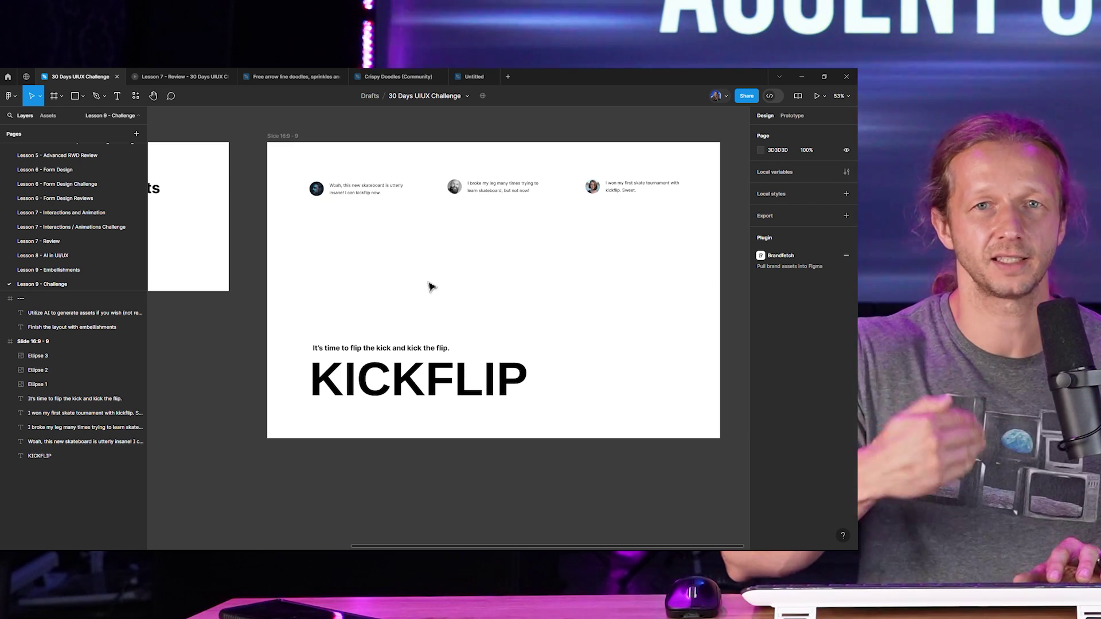
Step: Try duplicating the testimonial row below itself and shifting both rows down the slide, and undo these changes
{"action": "left_click_drag", "start_coordinate": [307, 174], "coordinate": [739, 247]}
{"action": "left_click_drag", "start_coordinate": [619, 189], "coordinate": [619, 216], "text": "alt"}
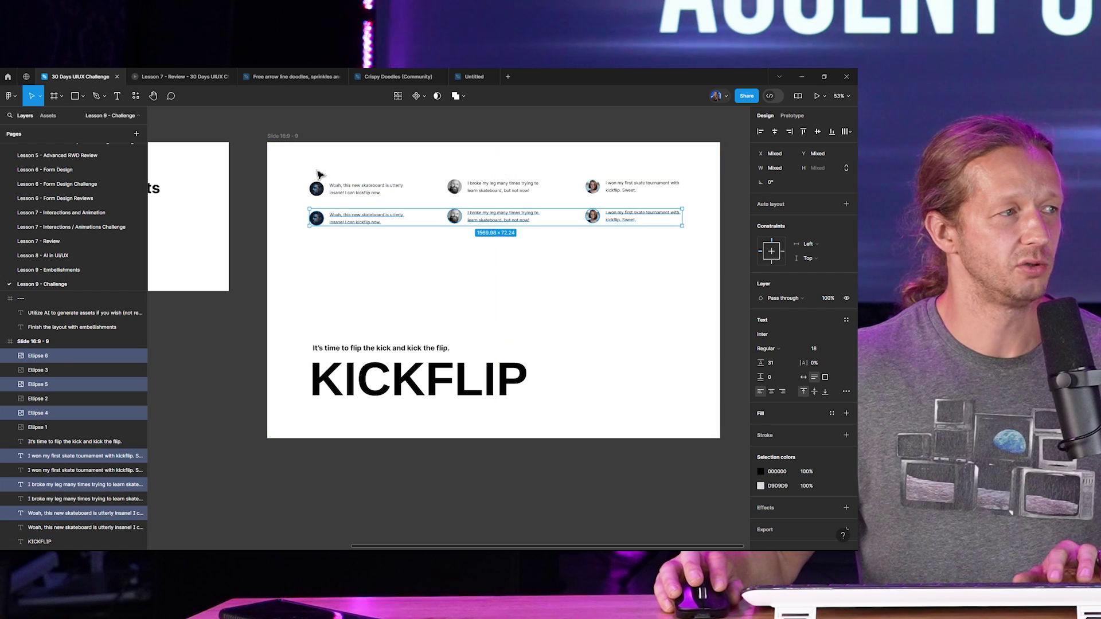
{"action": "left_click_drag", "start_coordinate": [314, 167], "coordinate": [635, 264]}
{"action": "left_click_drag", "start_coordinate": [611, 220], "coordinate": [610, 252]}
{"action": "left_click", "coordinate": [639, 367]}
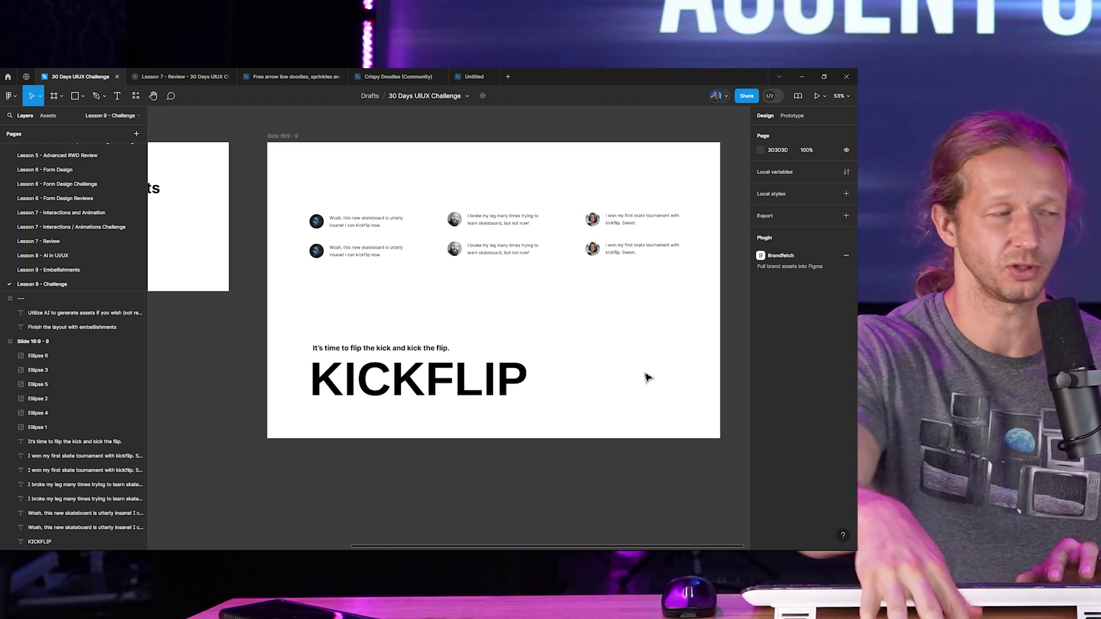
{"action": "key", "text": "ctrl+z"}
{"action": "key", "text": "ctrl+z"}
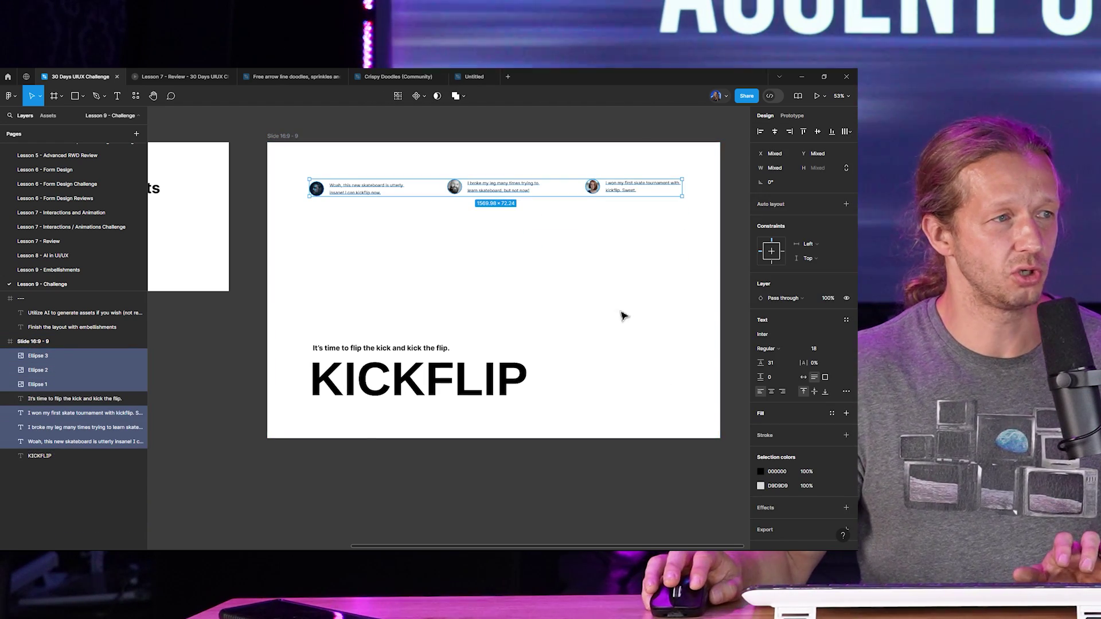
Step: Reread the three "Finish the layout with embellishments" instructions and return to the KICKFLIP slide
{"action": "scroll", "coordinate": [597, 286], "scroll_direction": "down", "scroll_amount": 1}
{"action": "left_click", "coordinate": [541, 262]}
{"action": "left_click_drag", "start_coordinate": [509, 264], "coordinate": [740, 256]}
{"action": "scroll", "coordinate": [249, 240], "scroll_direction": "up", "scroll_amount": 3}
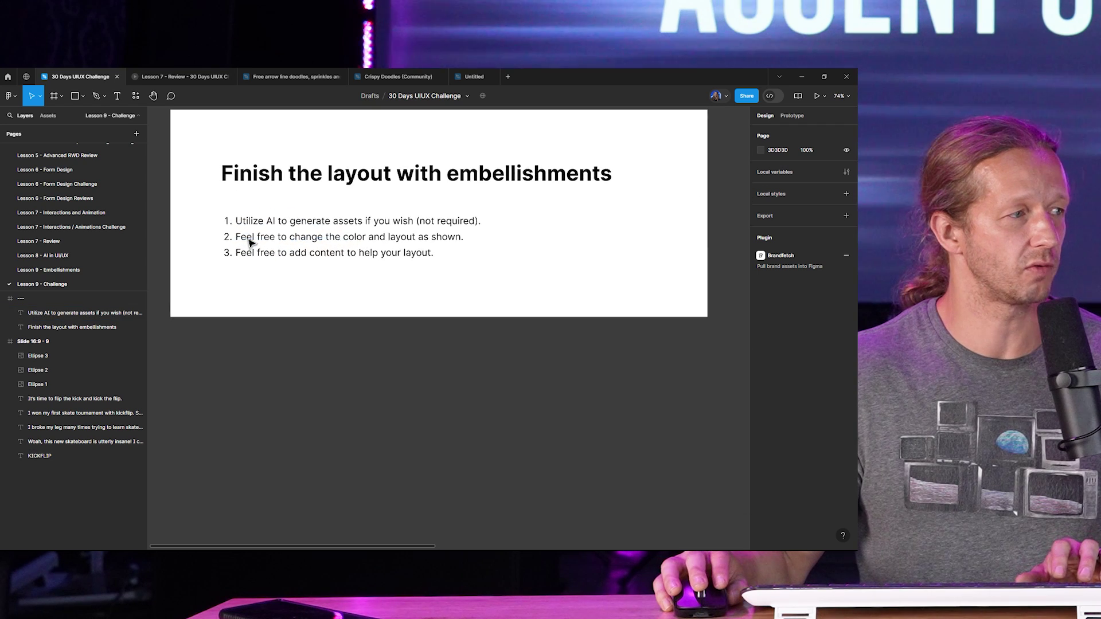
{"action": "scroll", "coordinate": [261, 247], "scroll_direction": "up", "scroll_amount": 1}
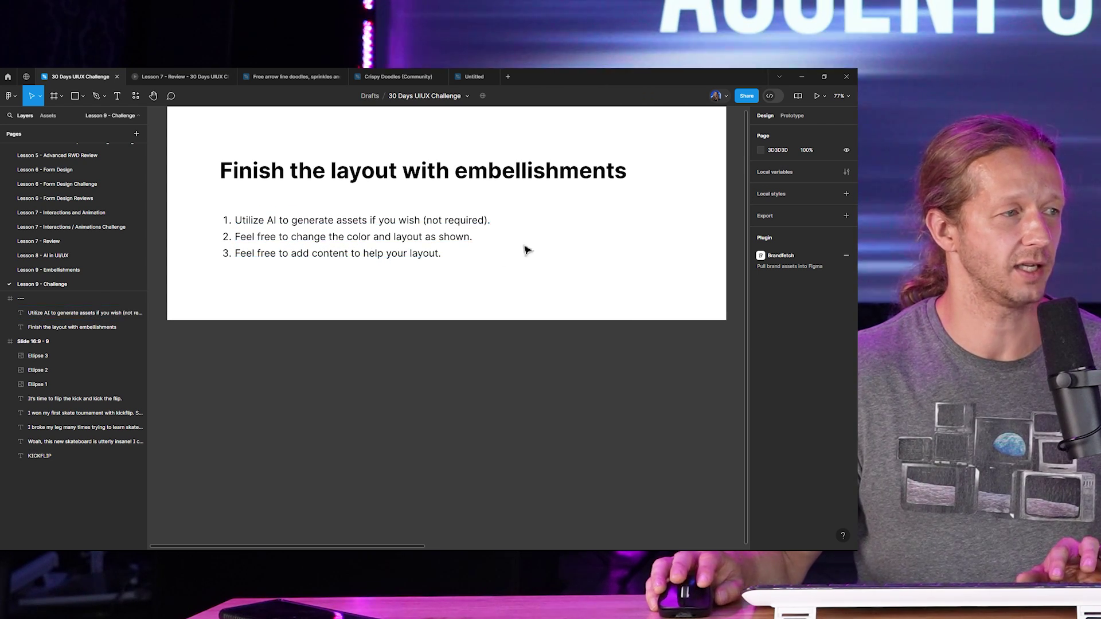
{"action": "scroll", "coordinate": [462, 246], "scroll_direction": "down", "scroll_amount": 5}
{"action": "scroll", "coordinate": [437, 279], "scroll_direction": "right", "scroll_amount": 5}
{"action": "scroll", "coordinate": [437, 279], "scroll_direction": "up", "scroll_amount": 3}
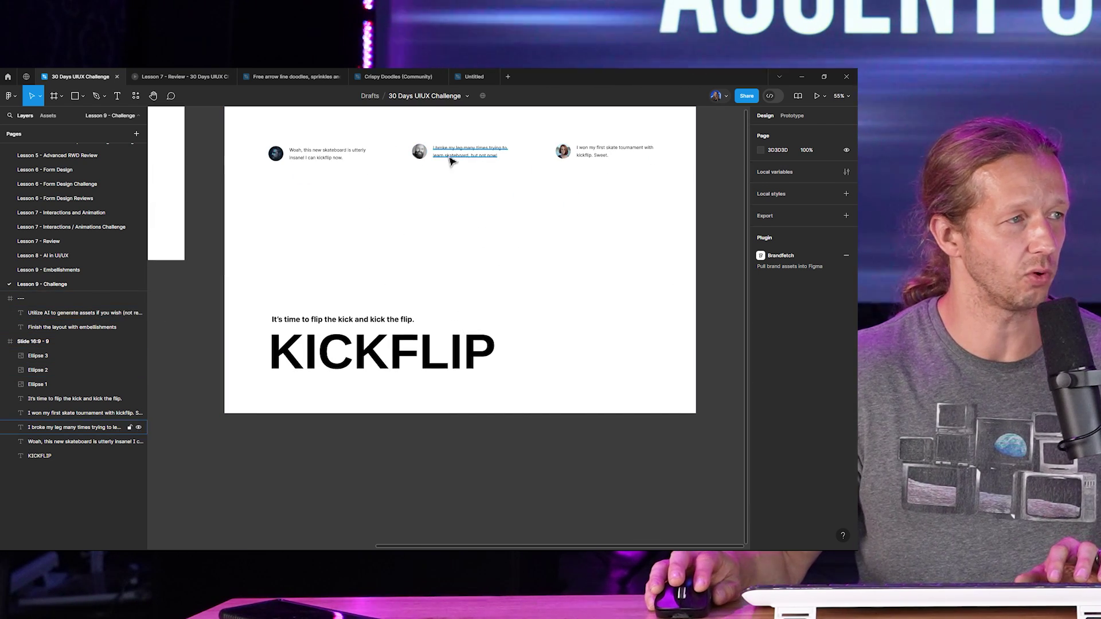
Step: Examine the KICKFLIP slide's frame and blank areas around the title, and view it side by side with the challenge instructions
{"action": "left_click_drag", "start_coordinate": [533, 316], "coordinate": [653, 376]}
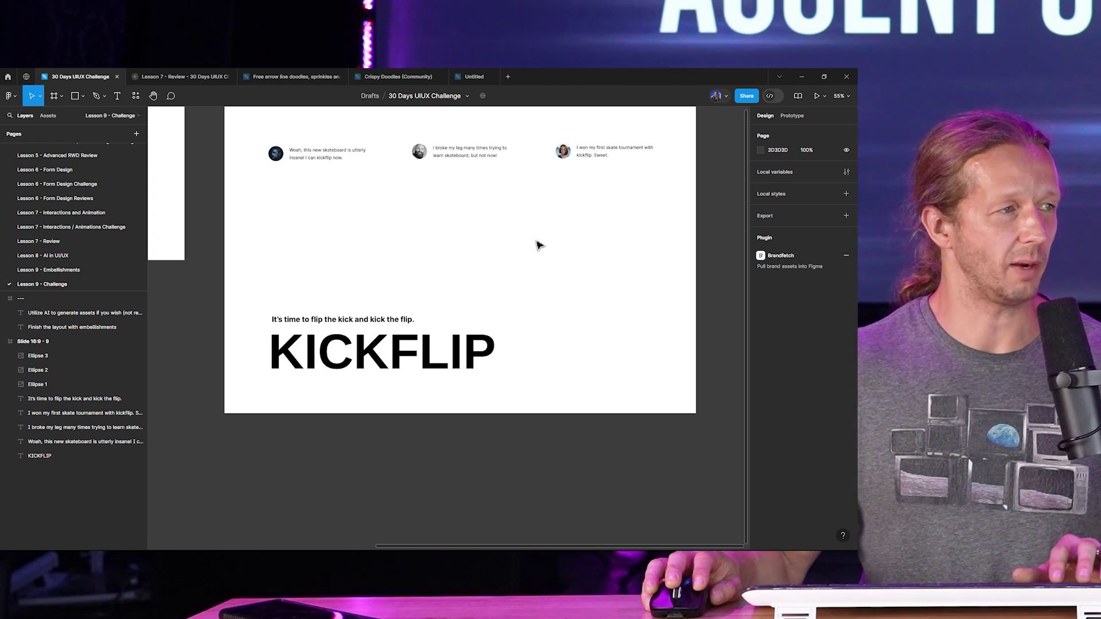
{"action": "scroll", "coordinate": [537, 242], "scroll_direction": "down", "scroll_amount": 1}
{"action": "left_click_drag", "start_coordinate": [536, 230], "coordinate": [527, 267]}
{"action": "scroll", "coordinate": [528, 277], "scroll_direction": "up", "scroll_amount": 1}
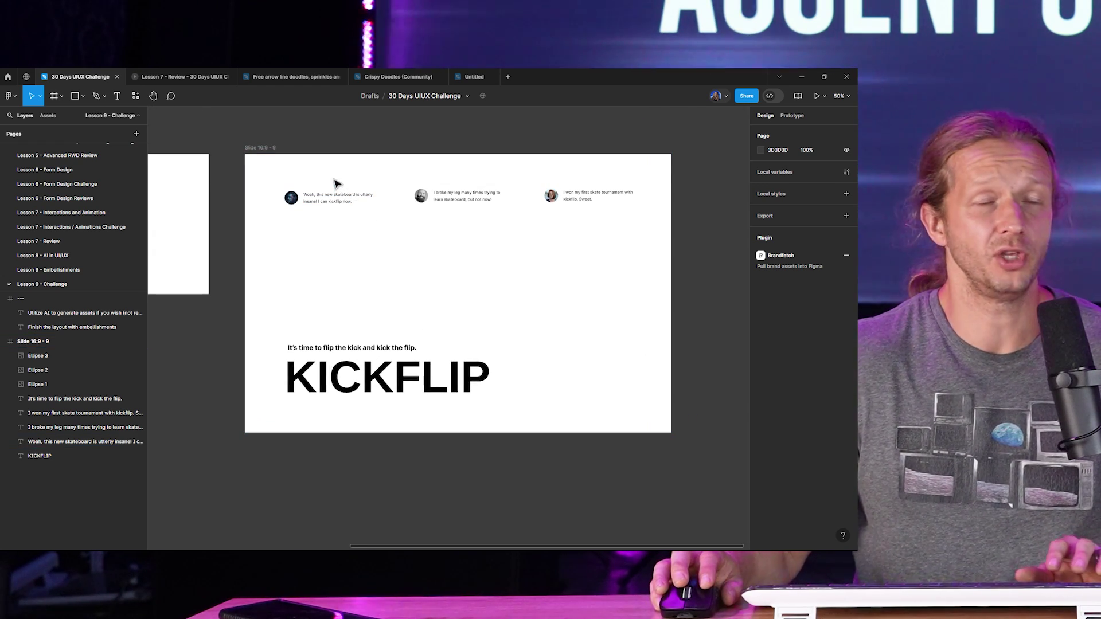
{"action": "left_click", "coordinate": [261, 153]}
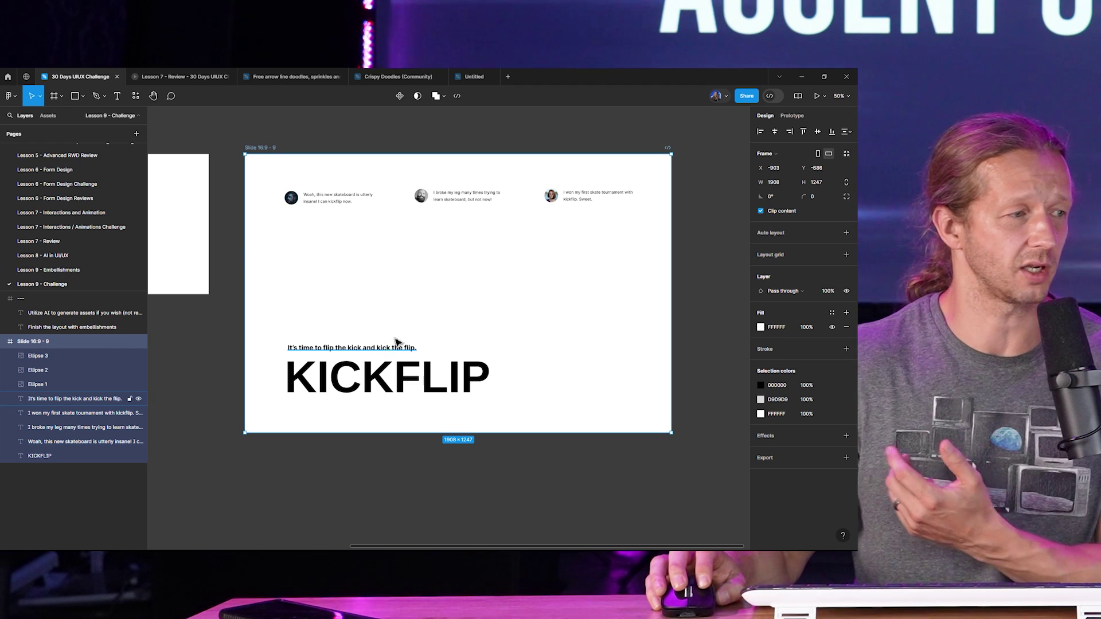
{"action": "left_click", "coordinate": [501, 297]}
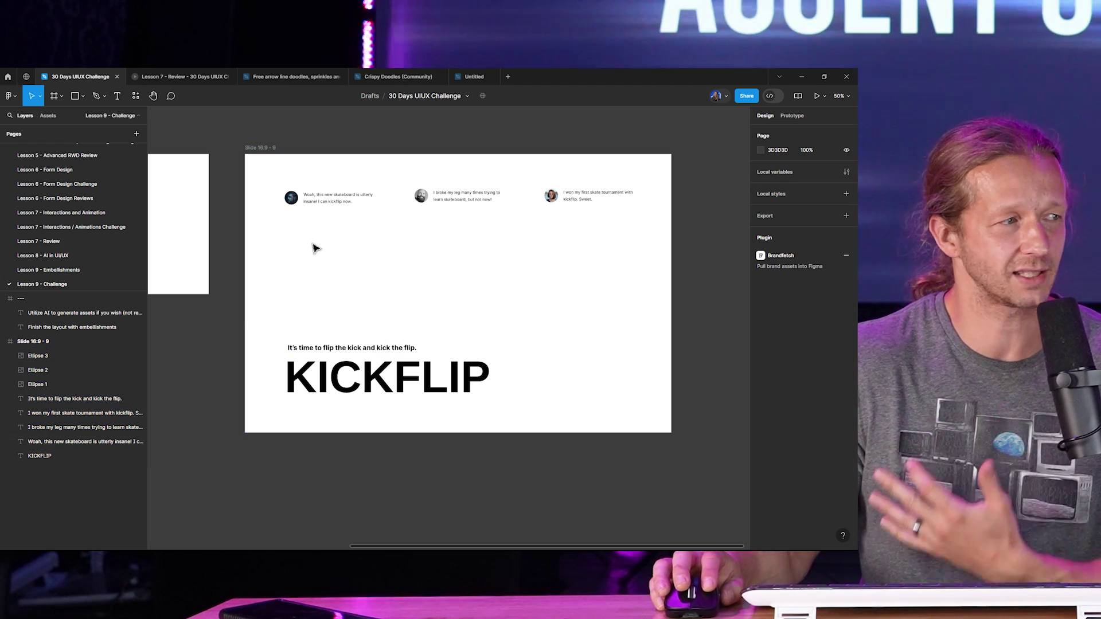
{"action": "left_click_drag", "start_coordinate": [302, 234], "coordinate": [526, 315]}
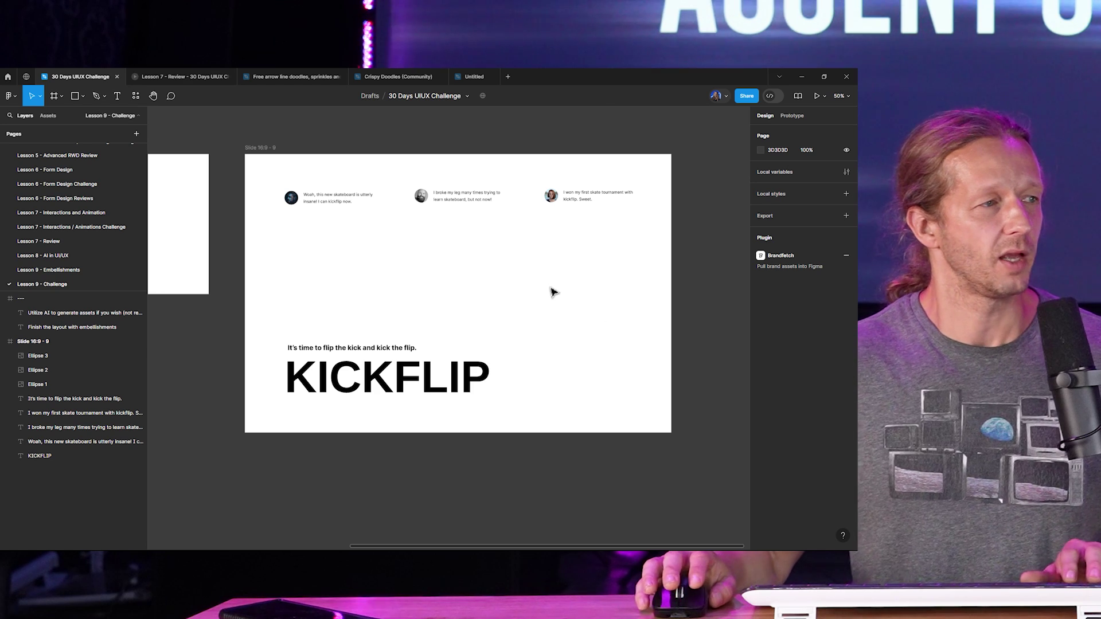
{"action": "scroll", "coordinate": [550, 286], "scroll_direction": "down", "scroll_amount": 2}
{"action": "left_click_drag", "start_coordinate": [432, 164], "coordinate": [544, 169]}
{"action": "scroll", "coordinate": [546, 167], "scroll_direction": "down", "scroll_amount": 1}
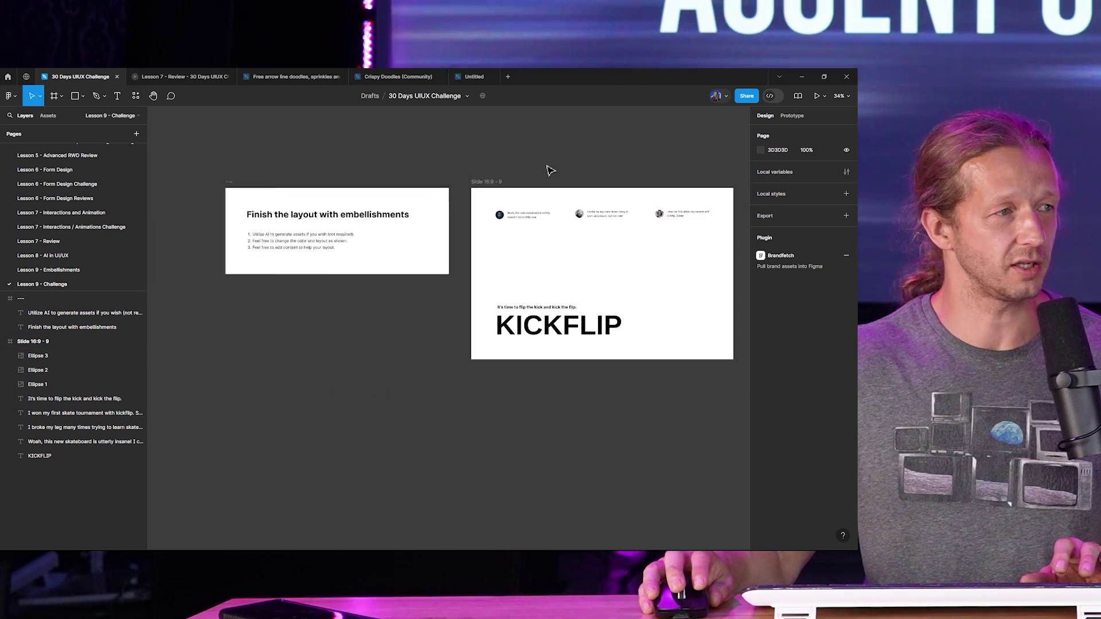
{"action": "scroll", "coordinate": [549, 170], "scroll_direction": "down", "scroll_amount": 2}
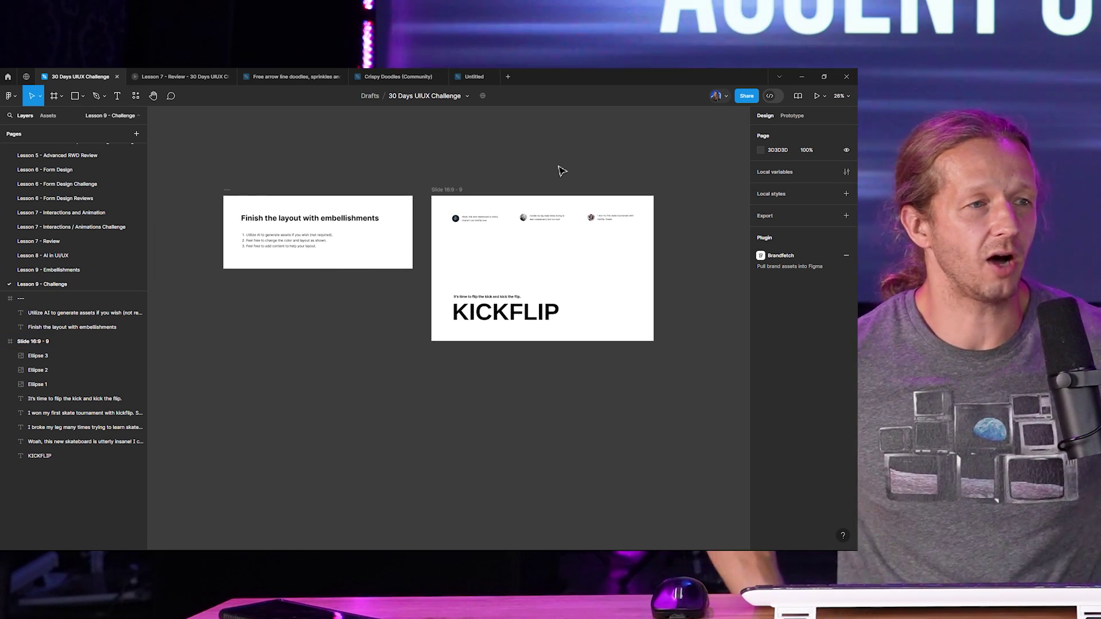